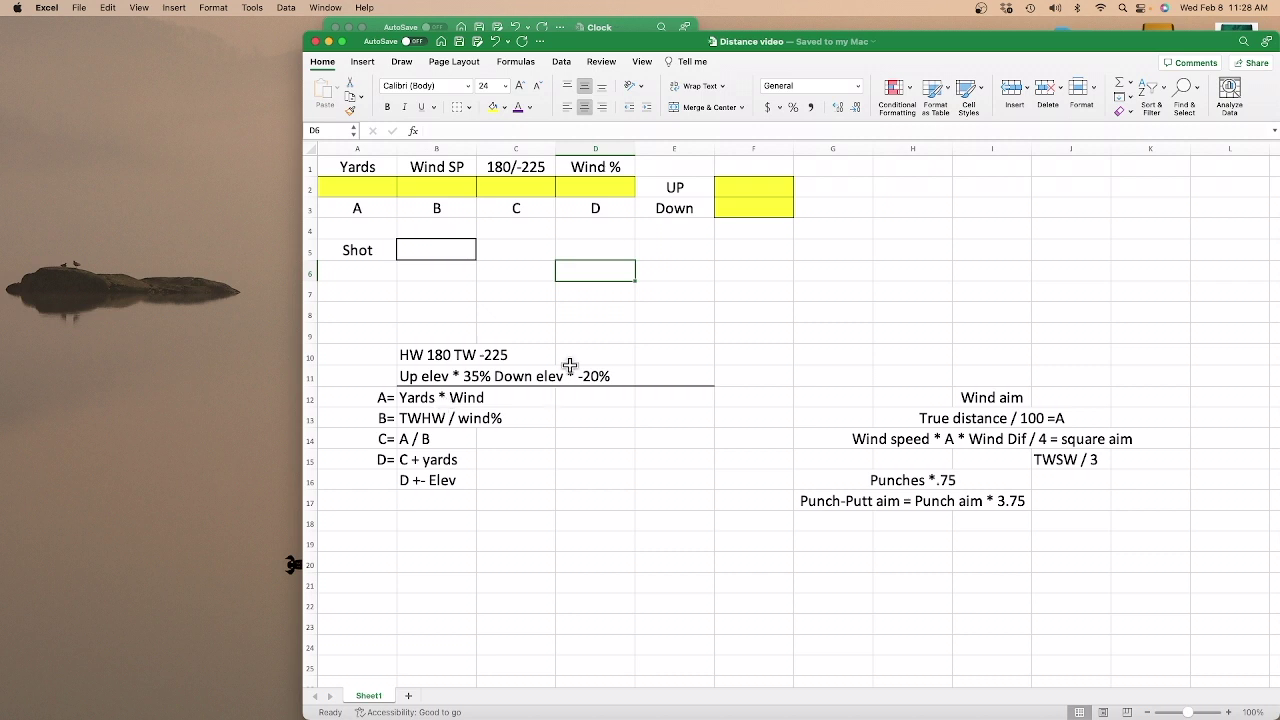
Review the lettered formula notes and the Shot cell B5.
{"action": "left_click", "coordinate": [420, 397]}
{"action": "left_click_drag", "start_coordinate": [420, 397], "coordinate": [486, 471]}
{"action": "left_click", "coordinate": [496, 316]}
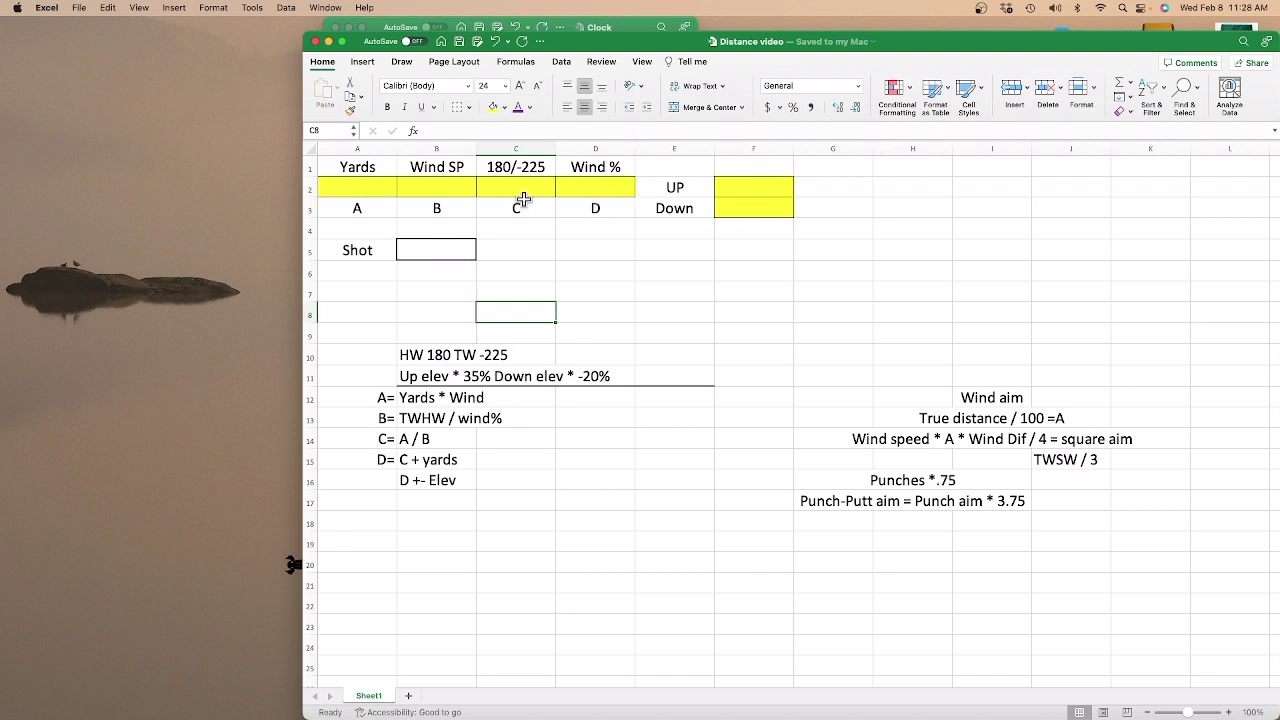
{"action": "left_click", "coordinate": [435, 251]}
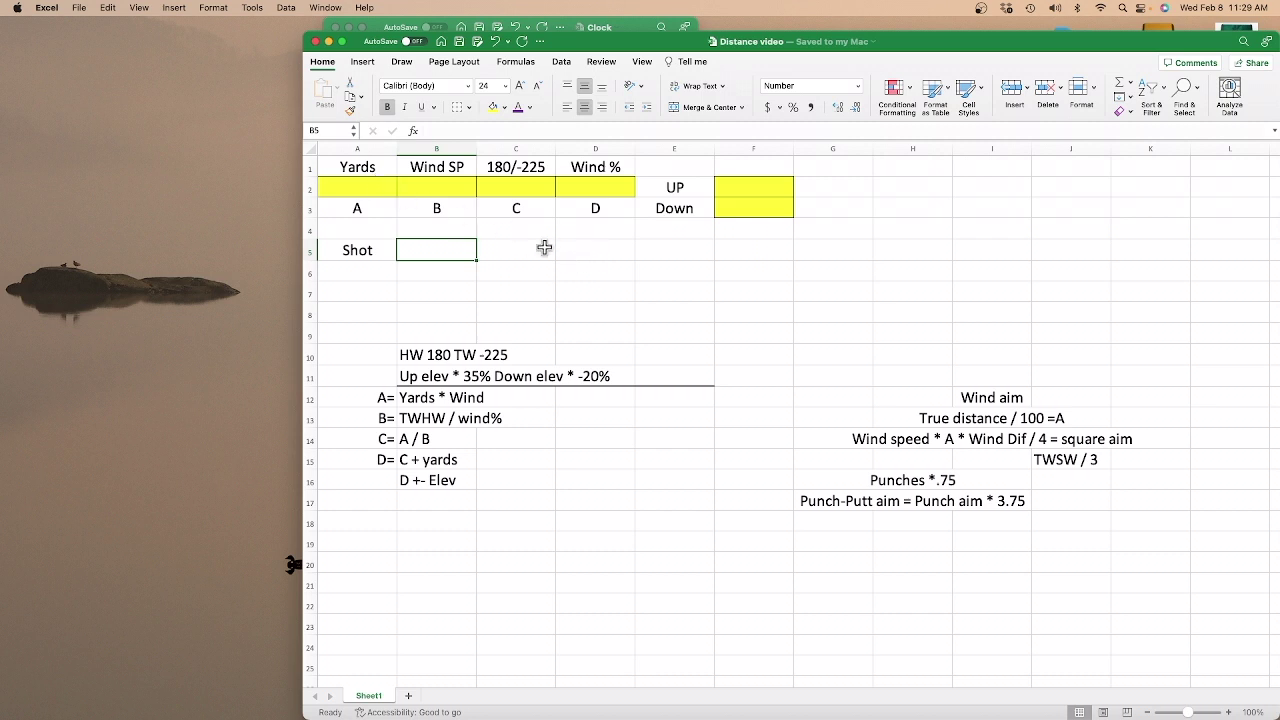
Walk through the Yards, Wind SP, 180/-225 and Wind % inputs, then bring the Clock workbook forward.
{"action": "left_click", "coordinate": [362, 187]}
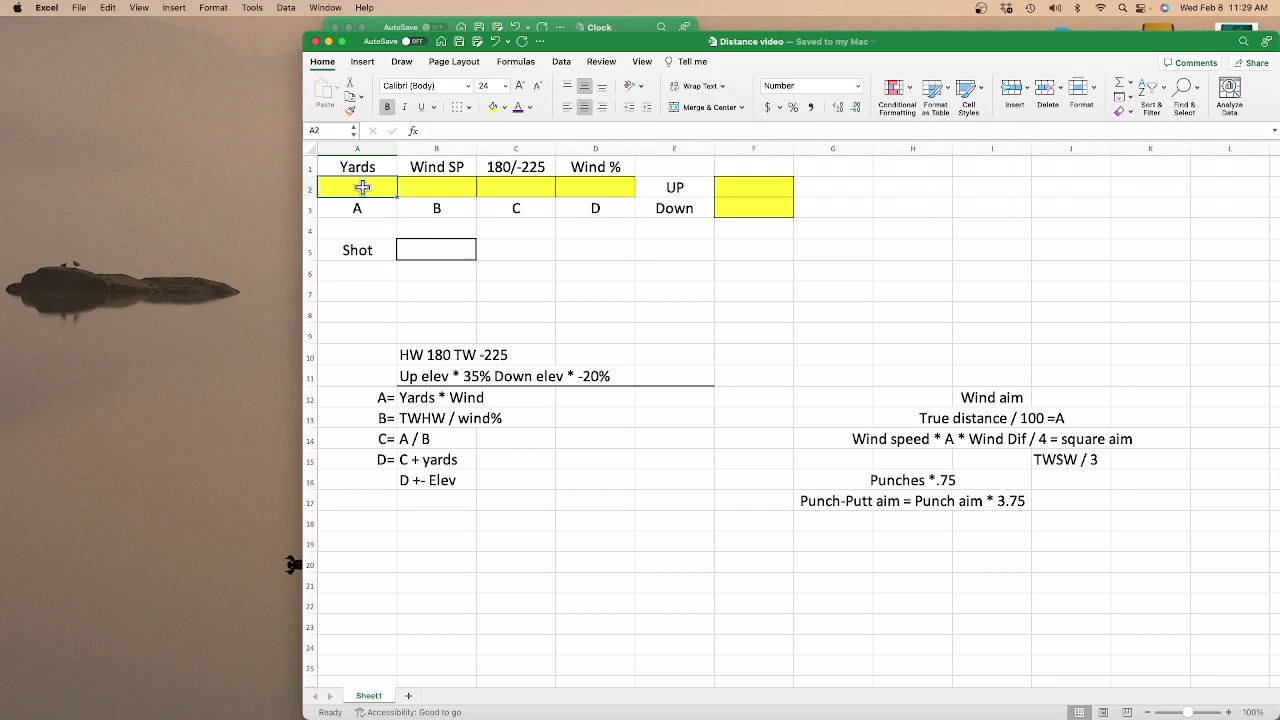
{"action": "left_click", "coordinate": [422, 188]}
{"action": "left_click", "coordinate": [505, 188]}
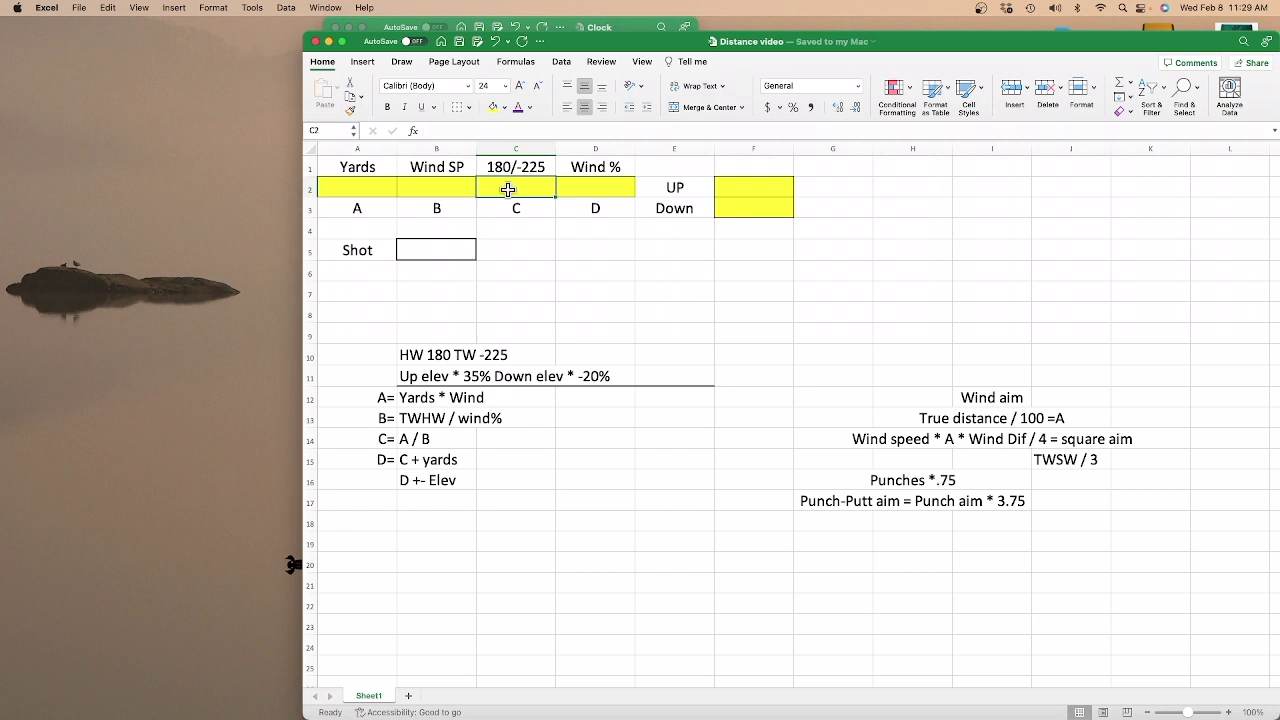
{"action": "left_click", "coordinate": [382, 357]}
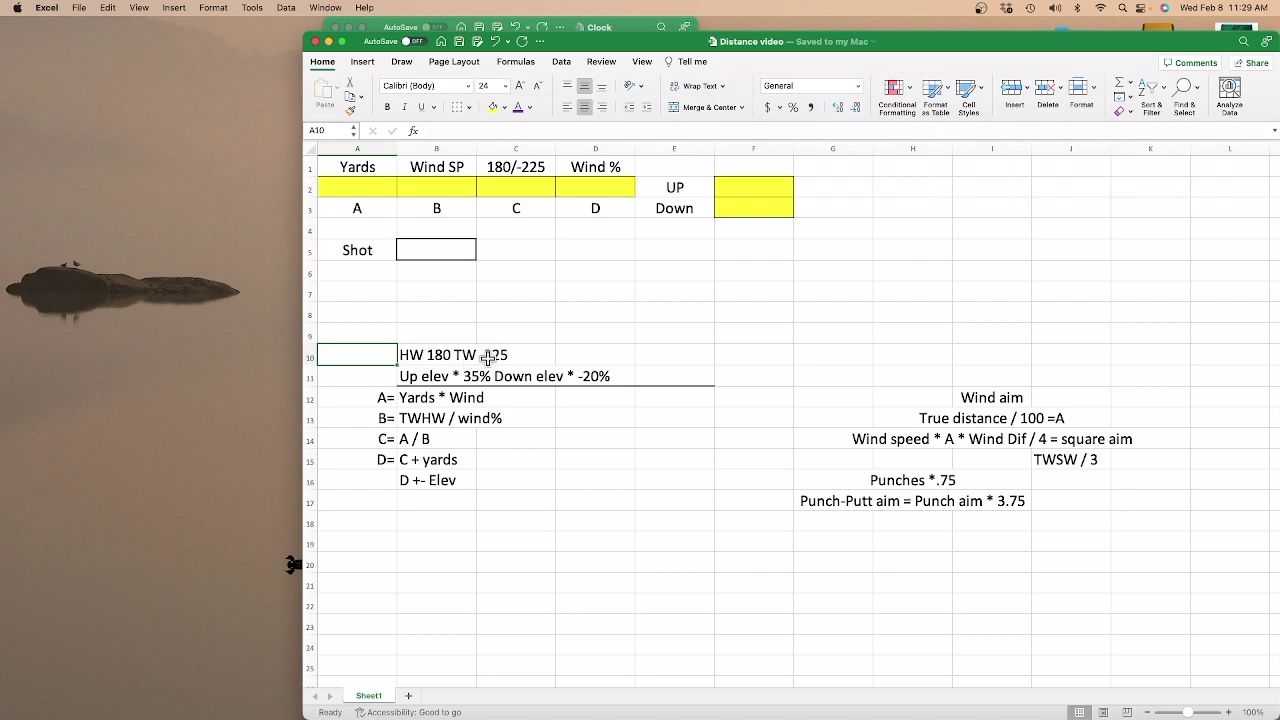
{"action": "left_click", "coordinate": [505, 165]}
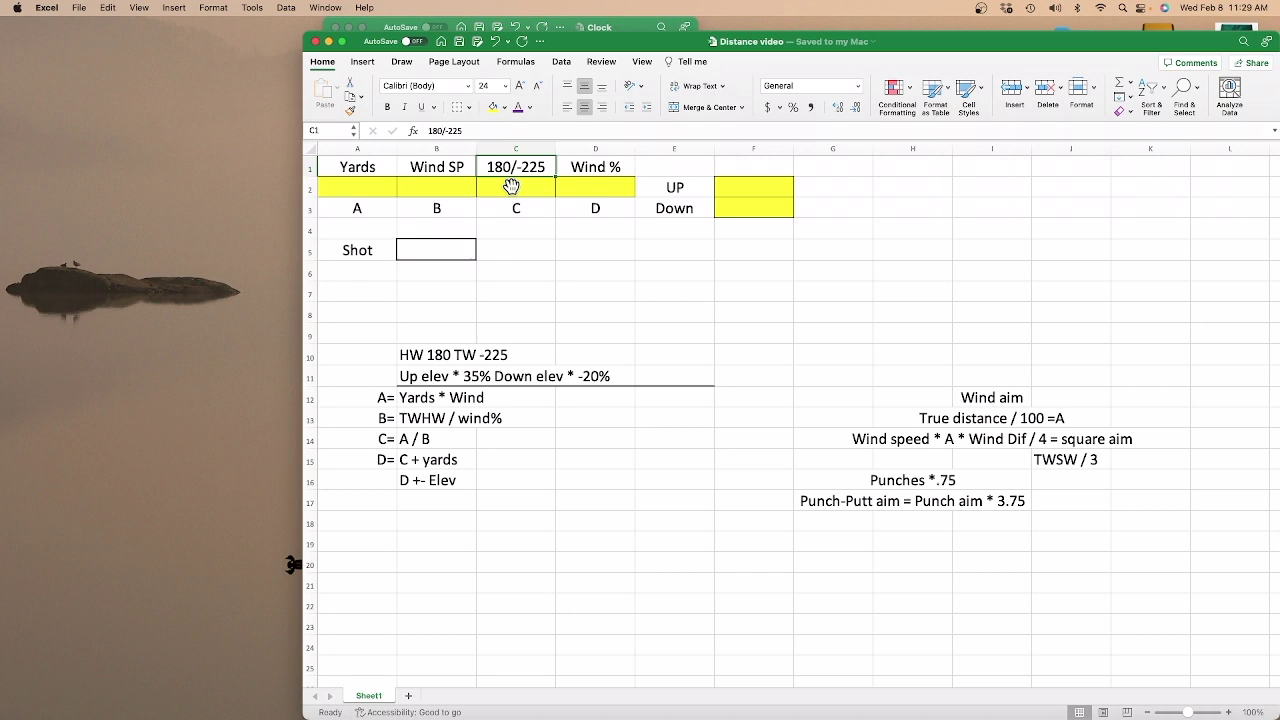
{"action": "left_click", "coordinate": [588, 188]}
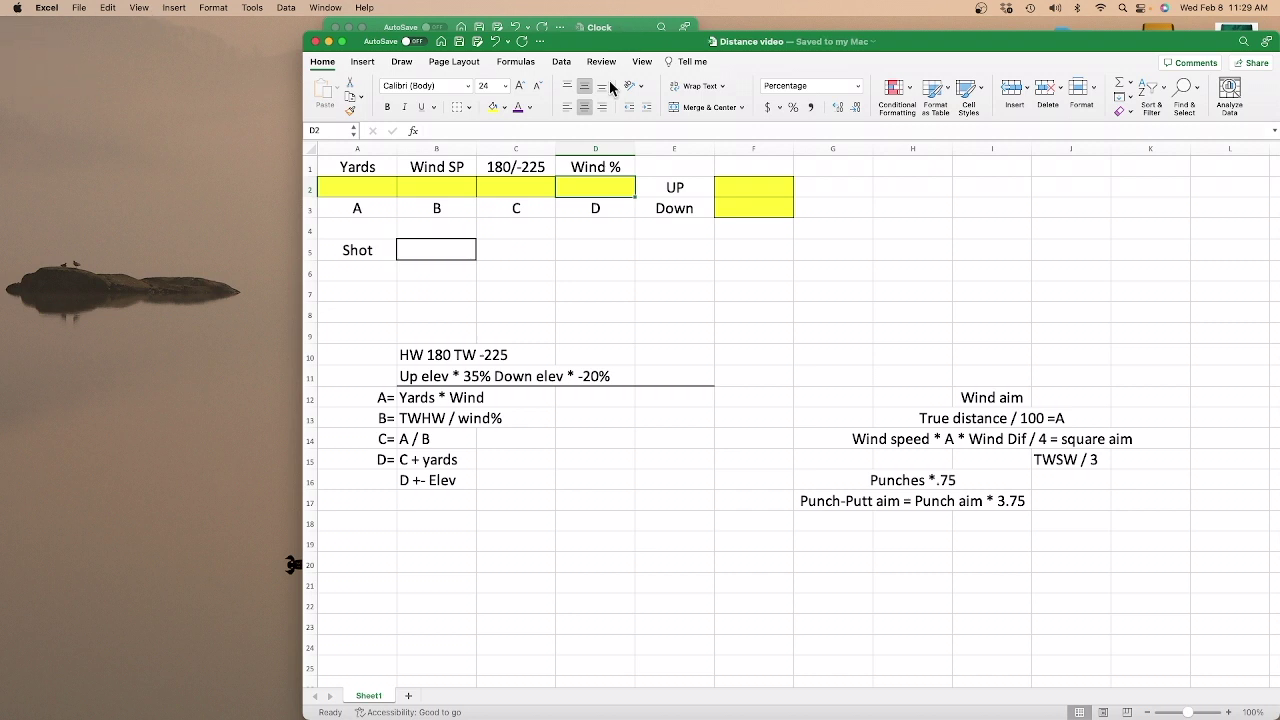
{"action": "left_click", "coordinate": [632, 28]}
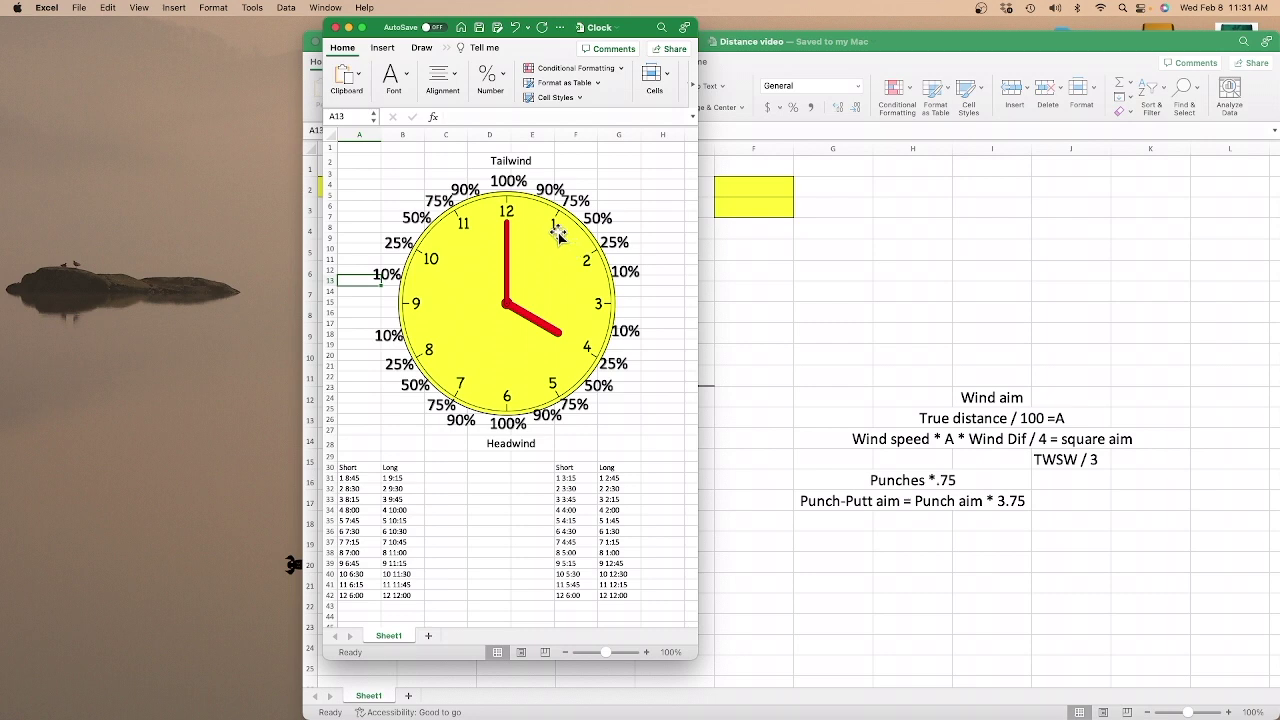
Switch back to the Distance video workbook and look at the A= note in A12.
{"action": "left_click", "coordinate": [893, 44]}
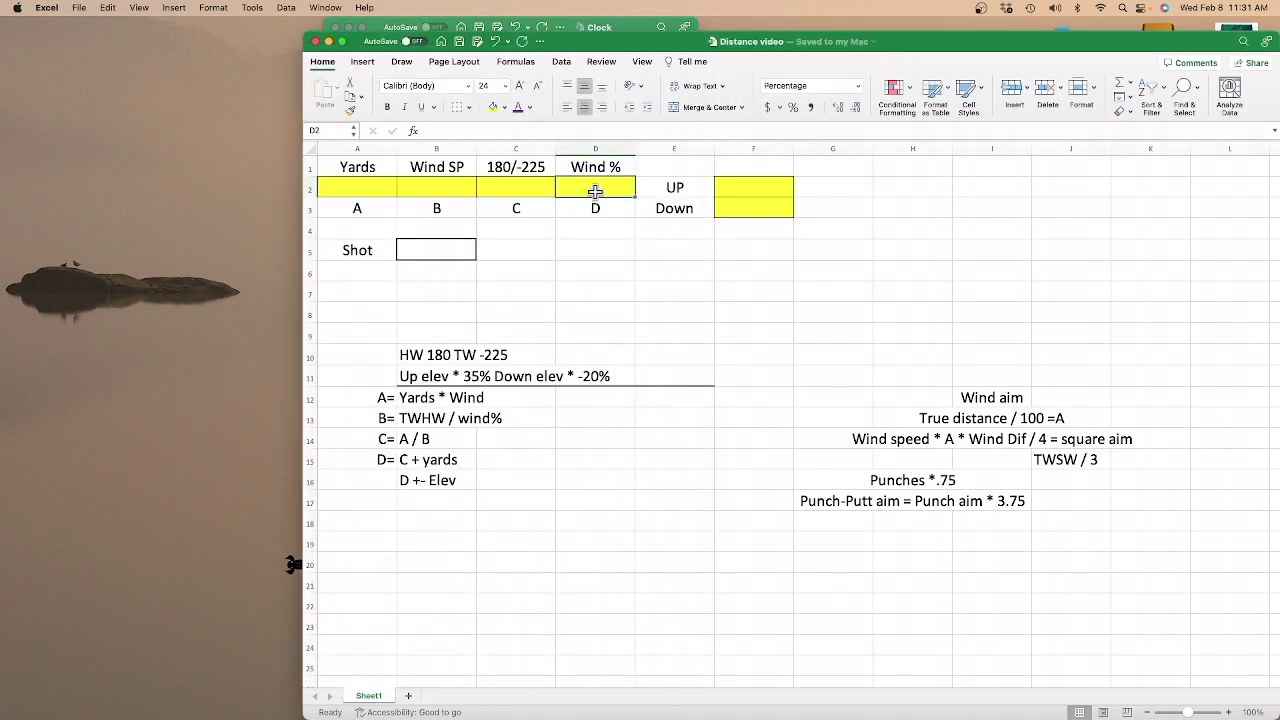
{"action": "left_click", "coordinate": [361, 398]}
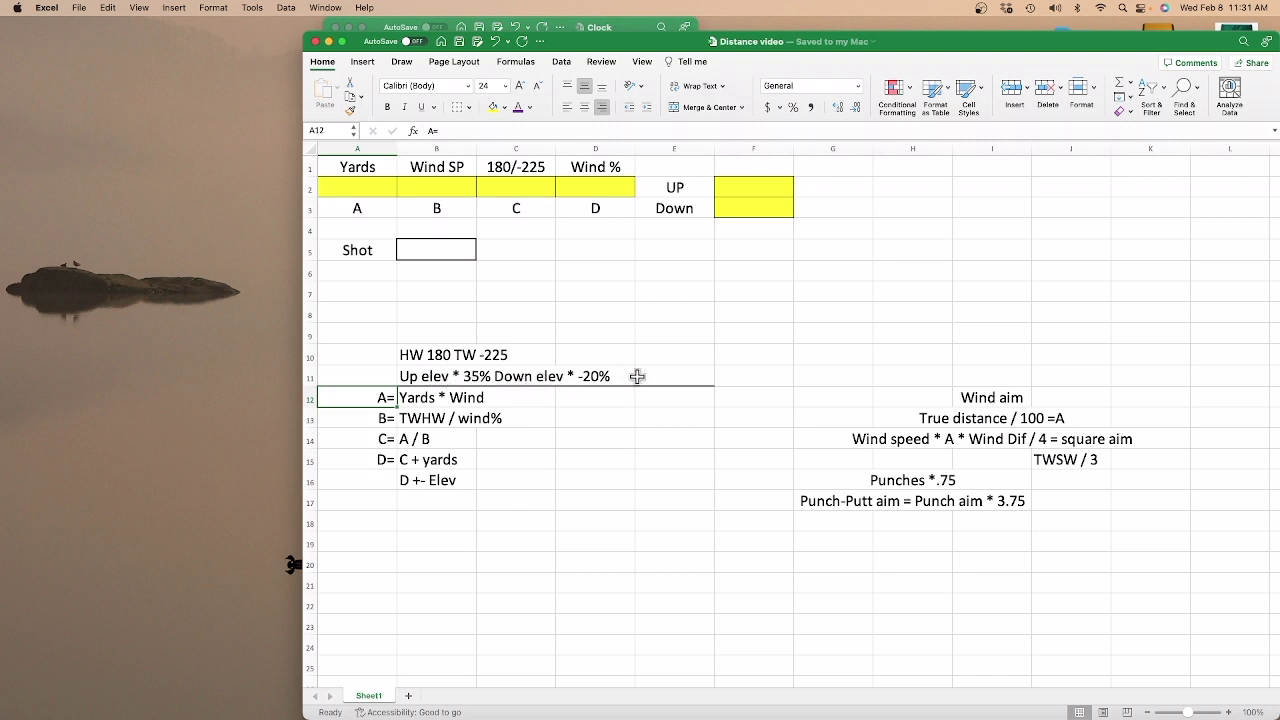
Format cells G2:G3 as Percentage.
{"action": "left_click_drag", "start_coordinate": [832, 180], "coordinate": [829, 203]}
{"action": "right_click", "coordinate": [833, 208]}
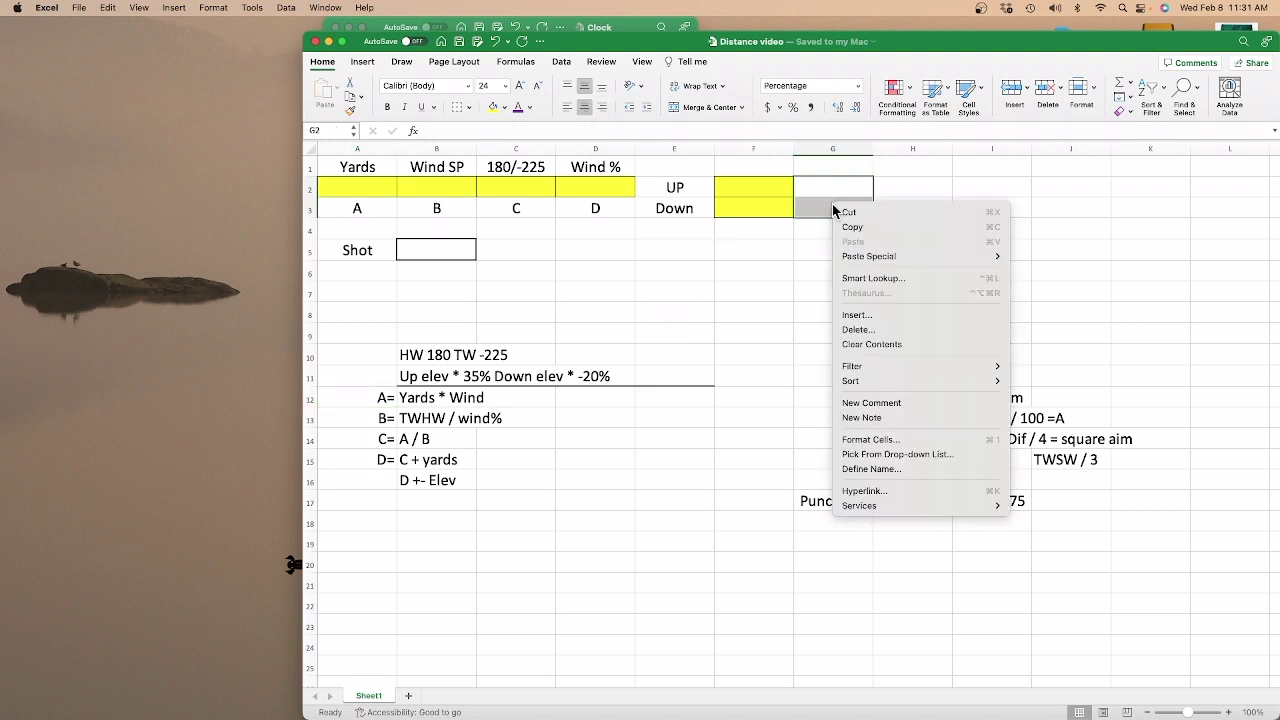
{"action": "left_click", "coordinate": [856, 445]}
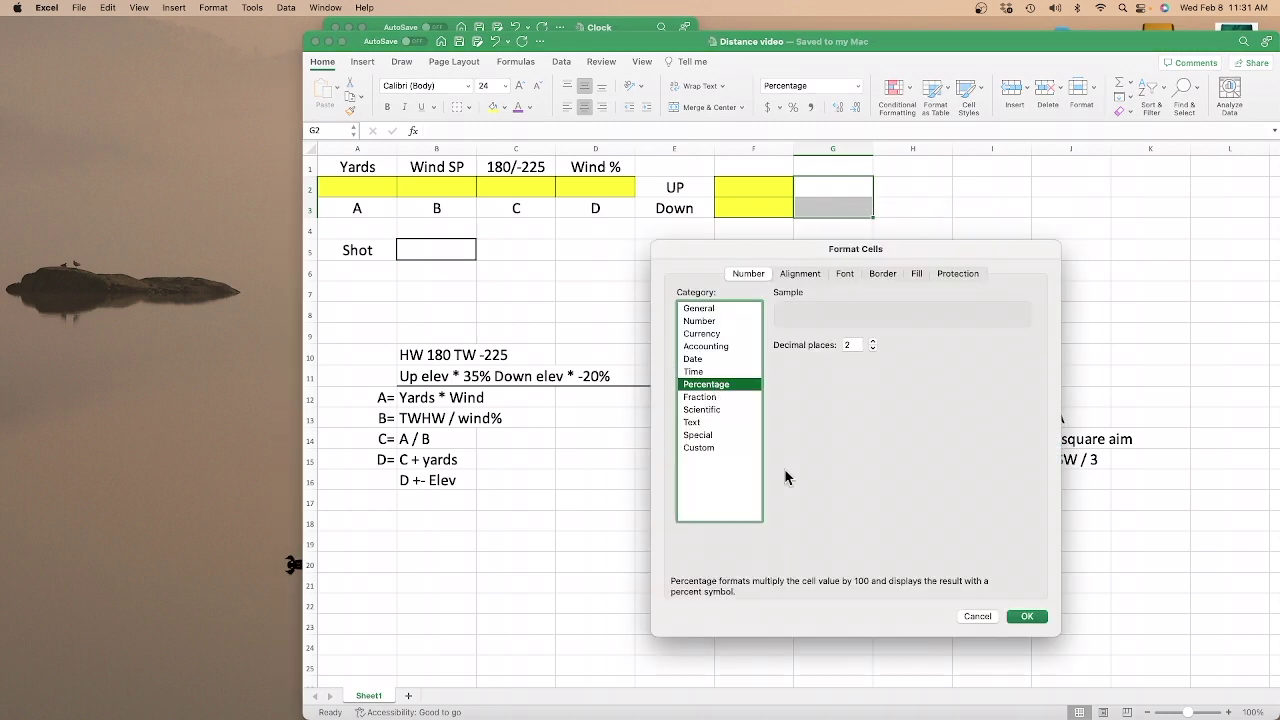
{"action": "left_click", "coordinate": [1021, 617]}
Enter 35 in G2 and -20 in G3 for the UP and Down percentages.
{"action": "left_click", "coordinate": [812, 186]}
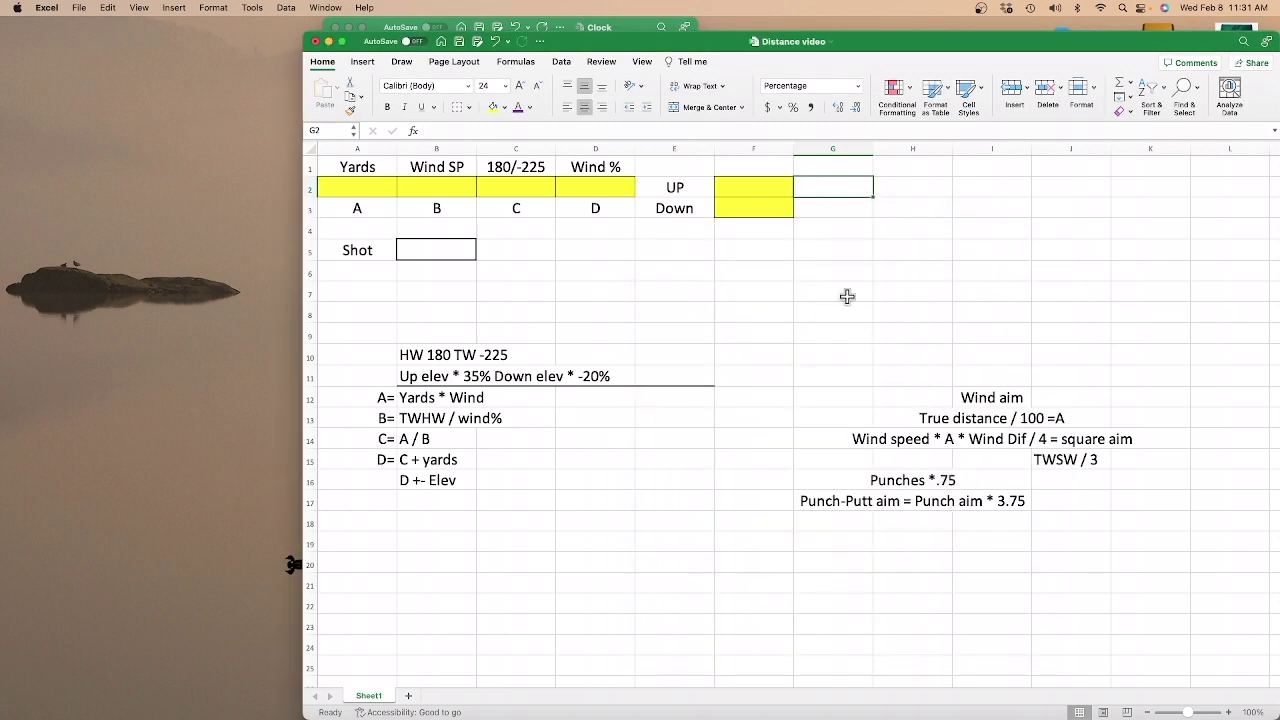
{"action": "type", "text": "35"}
{"action": "key", "text": "Return"}
{"action": "type", "text": "-20"}
{"action": "key", "text": "Return"}
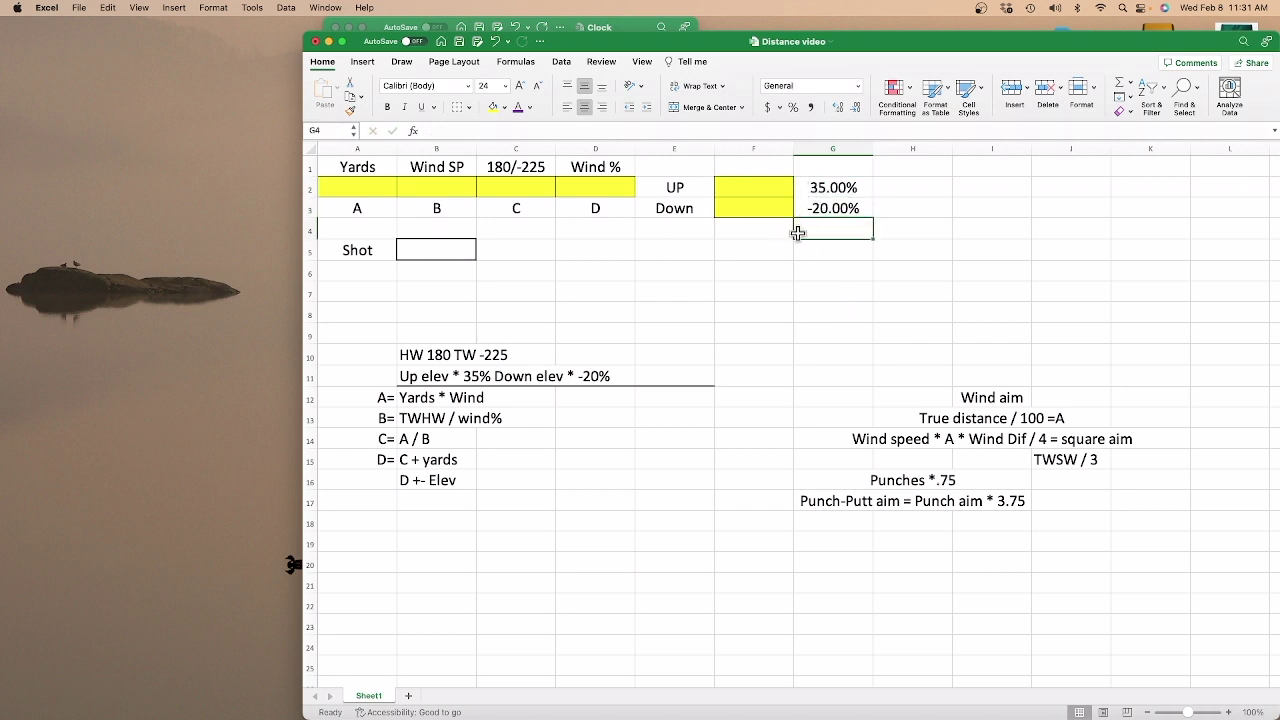
Apply a Thick Box Border around cells H2:H3.
{"action": "left_click", "coordinate": [911, 188]}
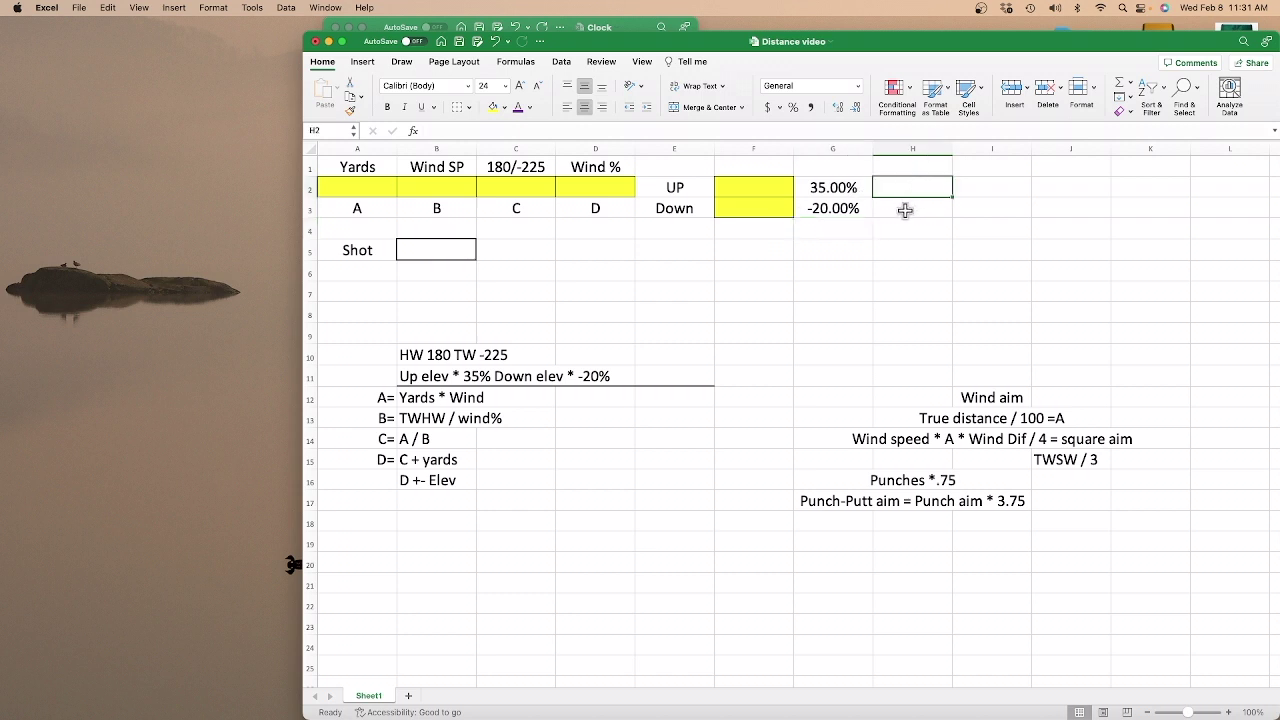
{"action": "left_click_drag", "start_coordinate": [905, 210], "coordinate": [905, 188]}
{"action": "left_click", "coordinate": [468, 107]}
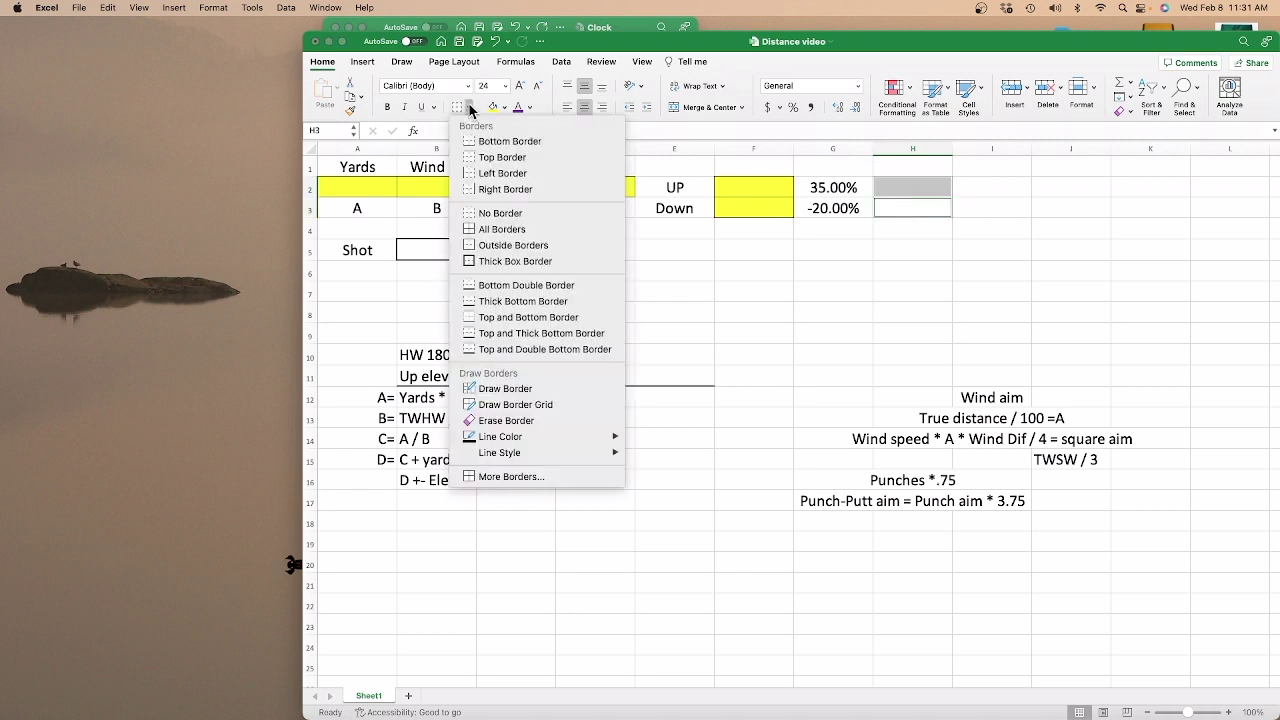
{"action": "left_click", "coordinate": [502, 261]}
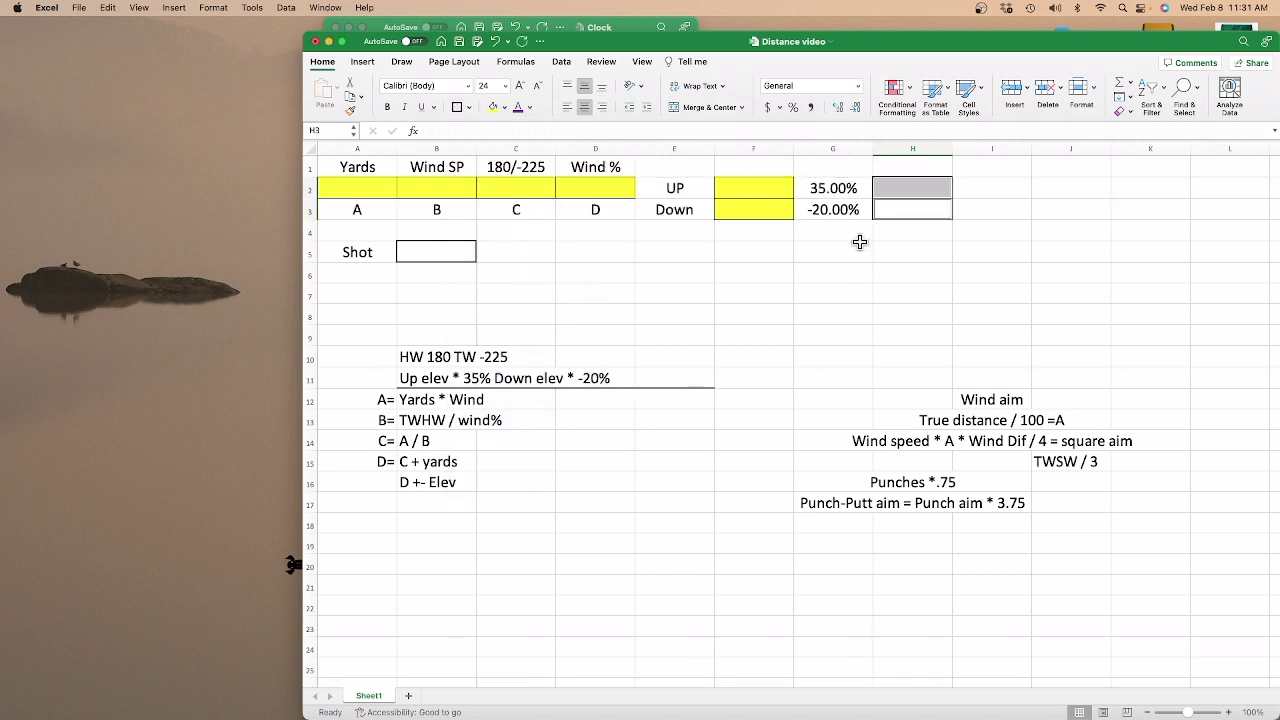
{"action": "left_click", "coordinate": [901, 189]}
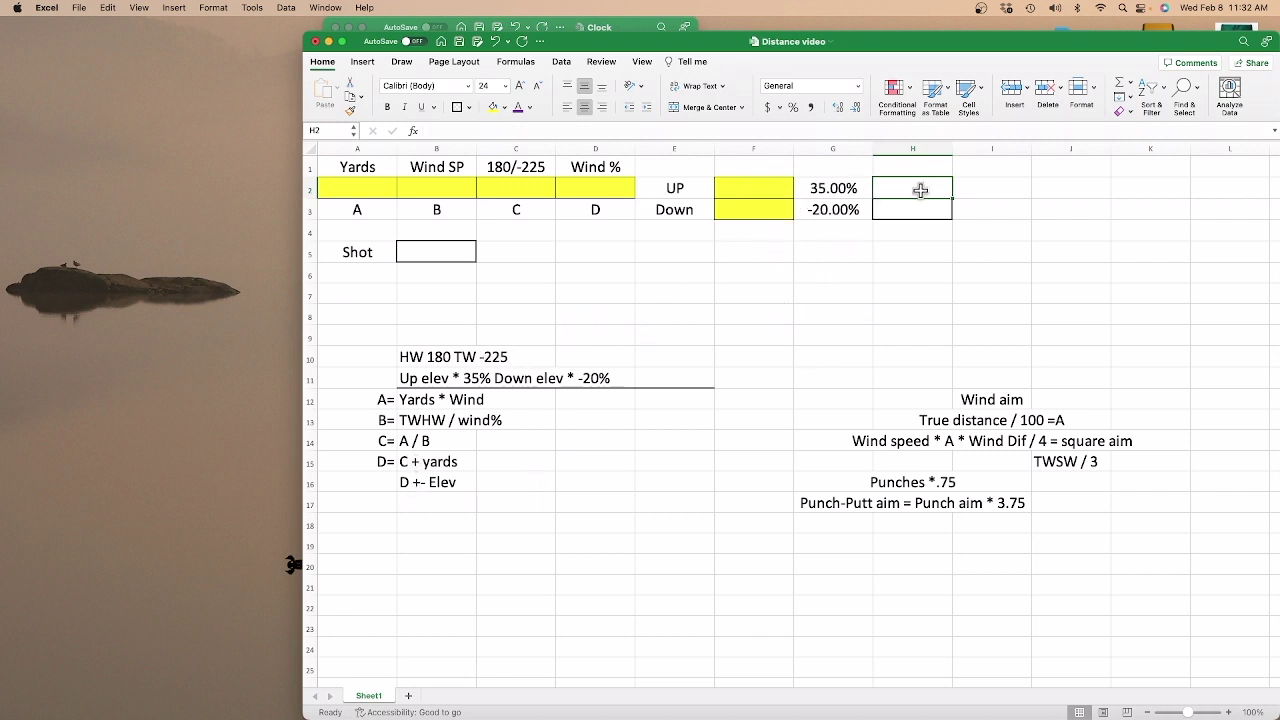
Enter =F2*G2 in H2 and =F3*G3 in H3.
{"action": "type", "text": "="}
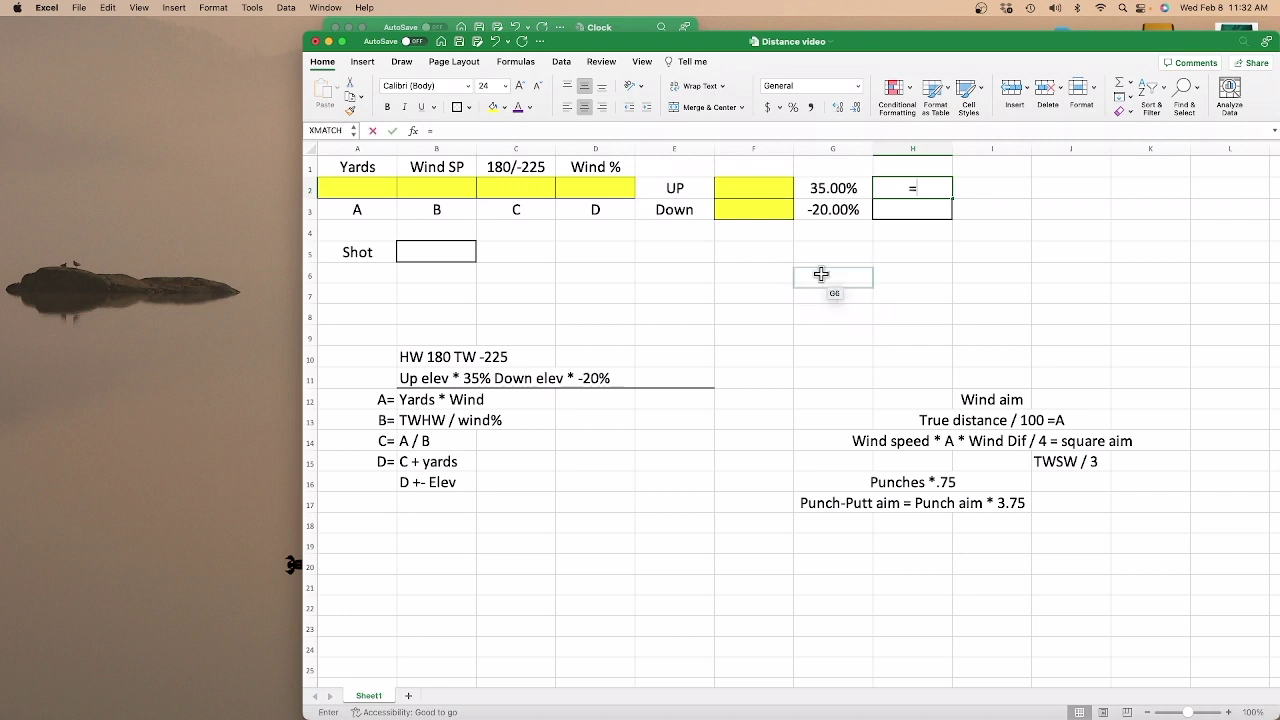
{"action": "left_click", "coordinate": [750, 190]}
{"action": "type", "text": "*"}
{"action": "left_click", "coordinate": [848, 189]}
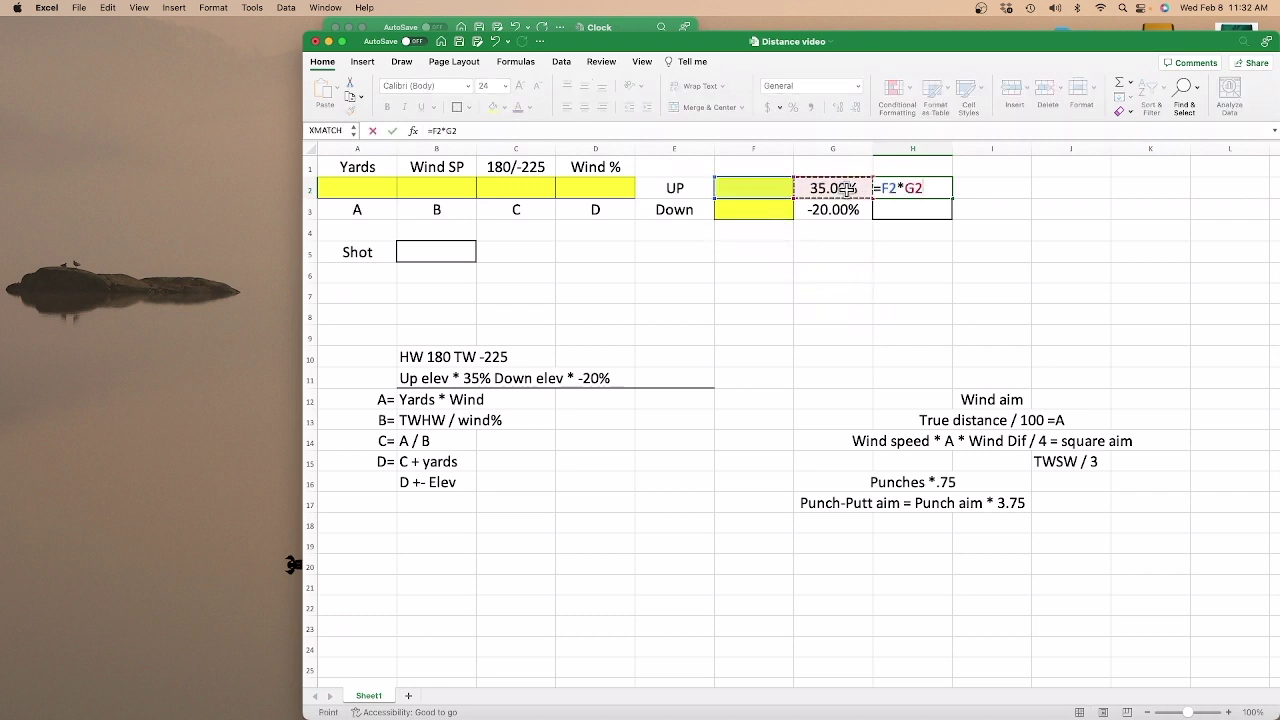
{"action": "key", "text": "Return"}
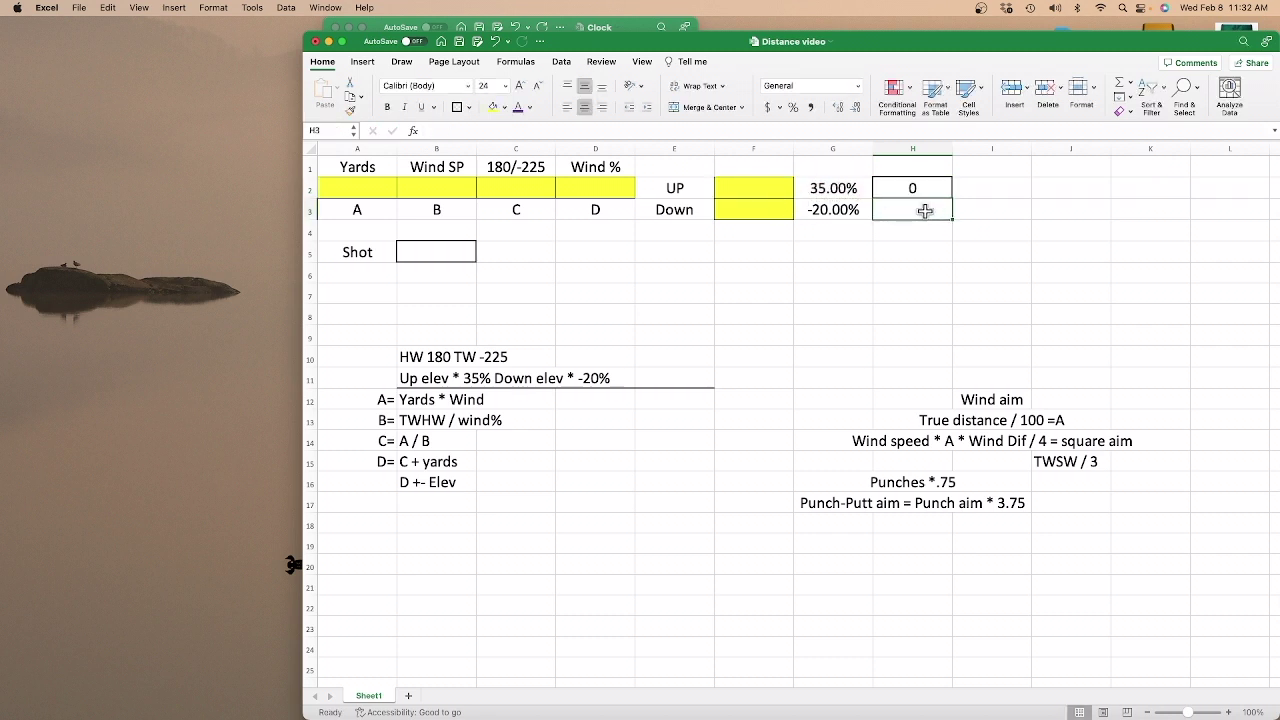
{"action": "type", "text": "="}
{"action": "left_click", "coordinate": [767, 210]}
{"action": "type", "text": "*"}
{"action": "left_click", "coordinate": [831, 210]}
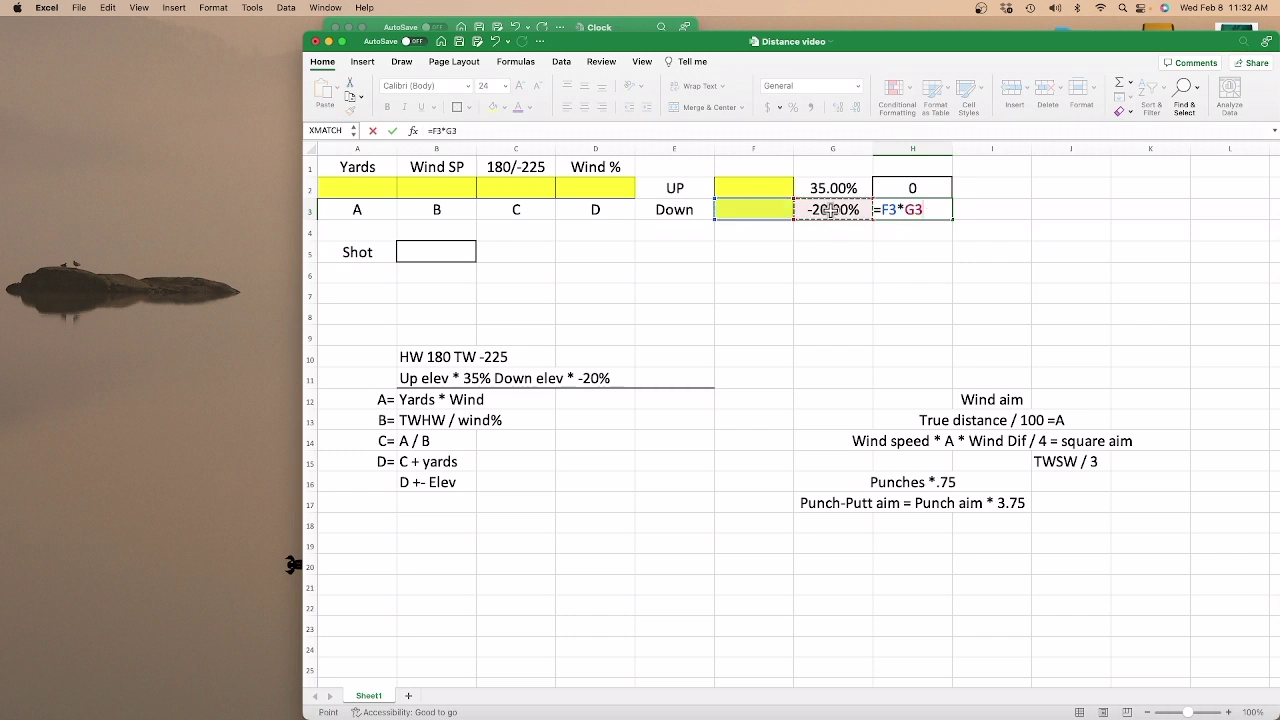
{"action": "key", "text": "Return"}
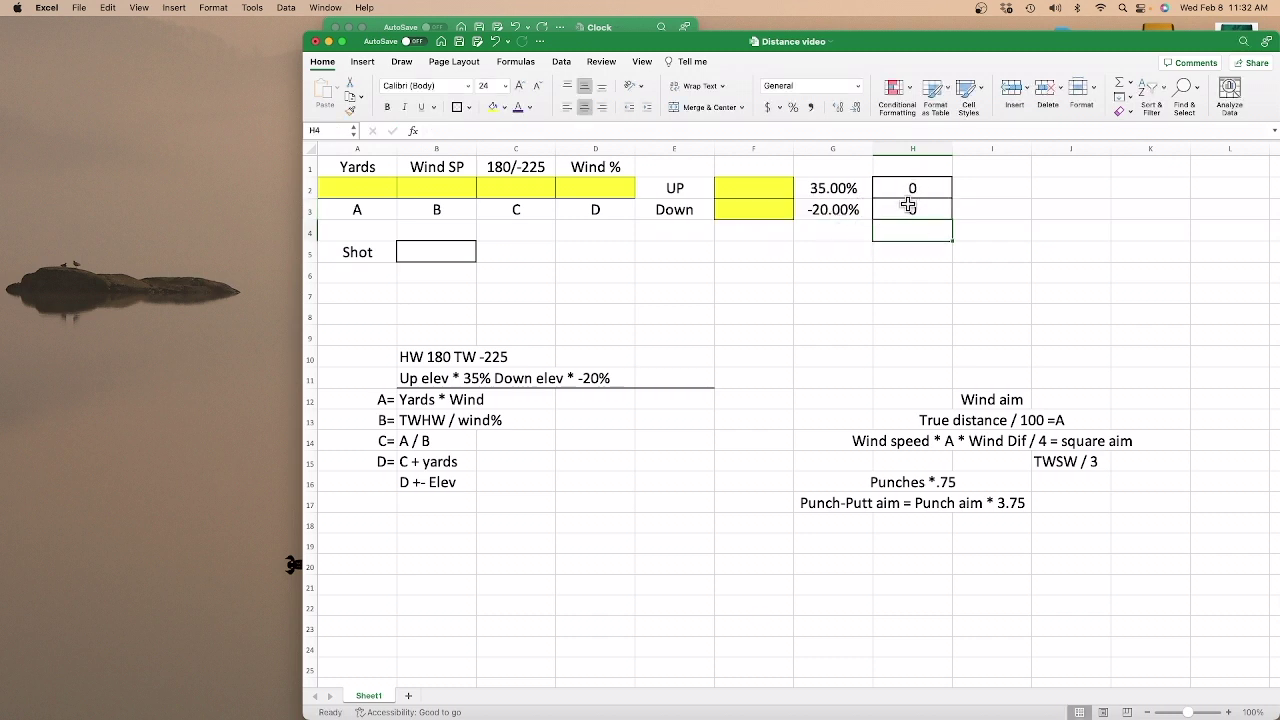
Check the H2 and H3 formulas, then total them in H1 with =H2+H3.
{"action": "left_click", "coordinate": [912, 167]}
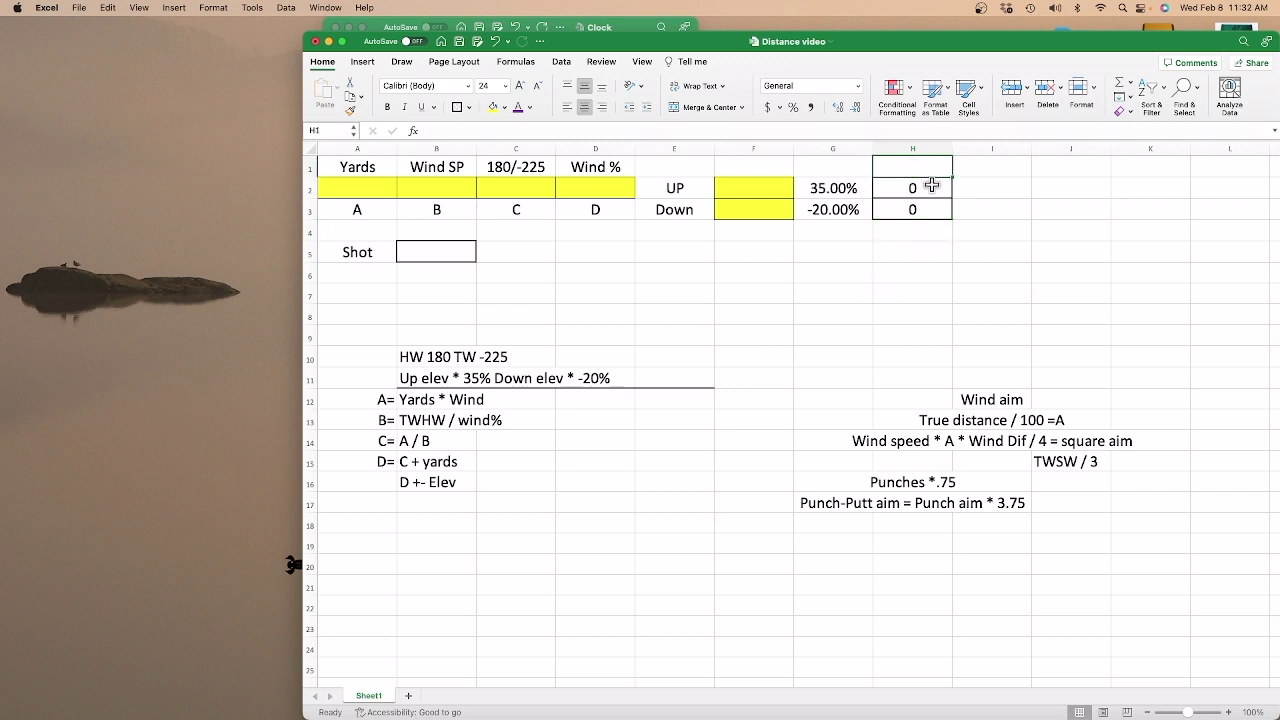
{"action": "left_click", "coordinate": [930, 187]}
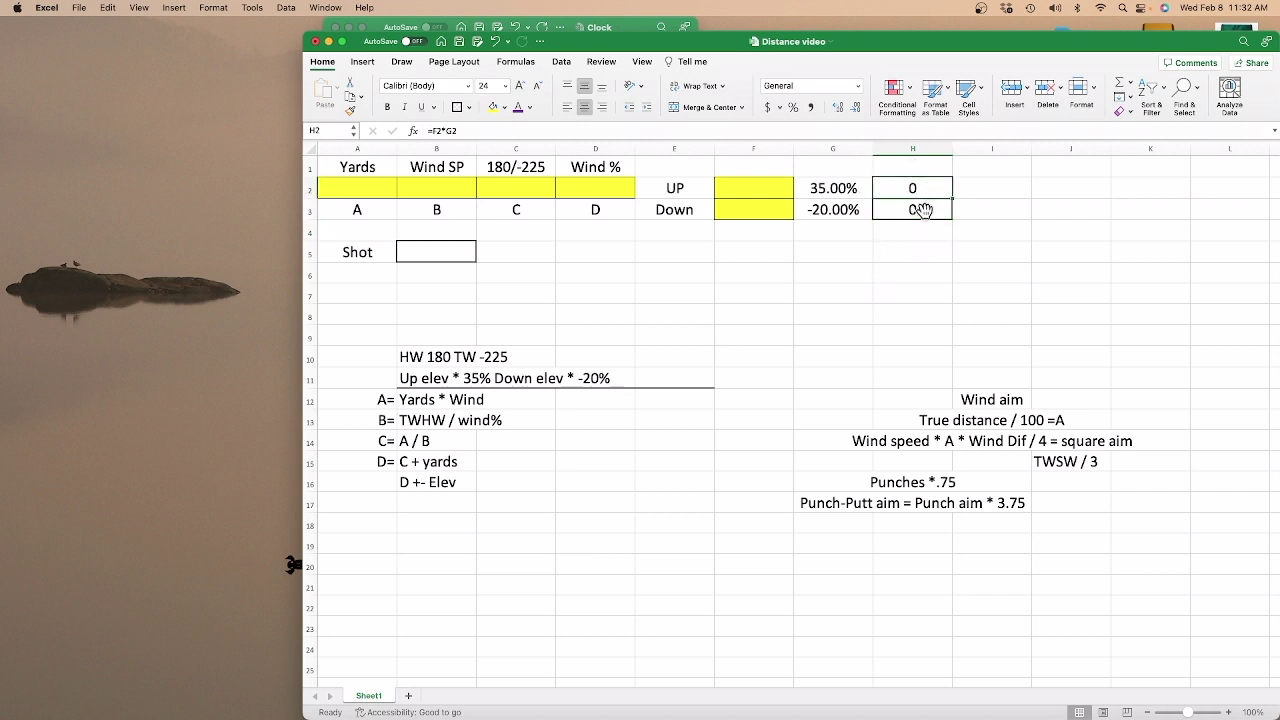
{"action": "left_click", "coordinate": [921, 210]}
{"action": "left_click", "coordinate": [914, 167]}
{"action": "type", "text": "="}
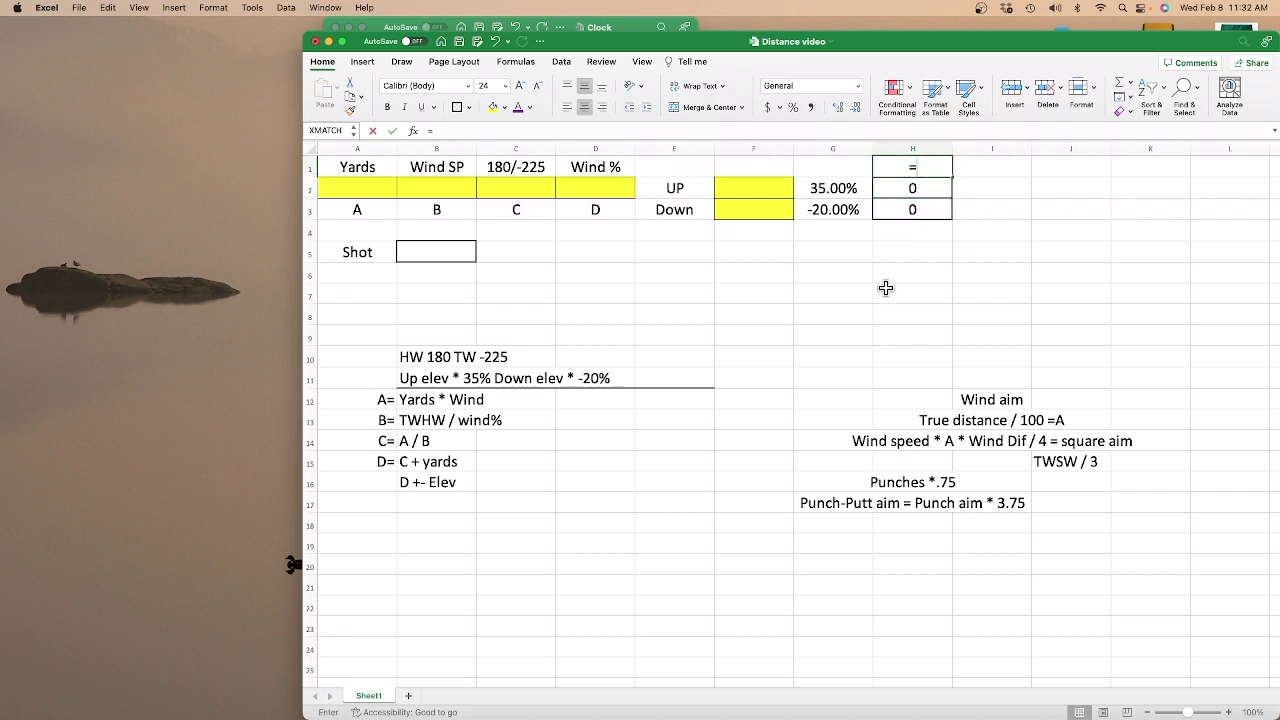
{"action": "left_click", "coordinate": [911, 189]}
{"action": "type", "text": "+"}
{"action": "left_click", "coordinate": [912, 210]}
{"action": "key", "text": "Return"}
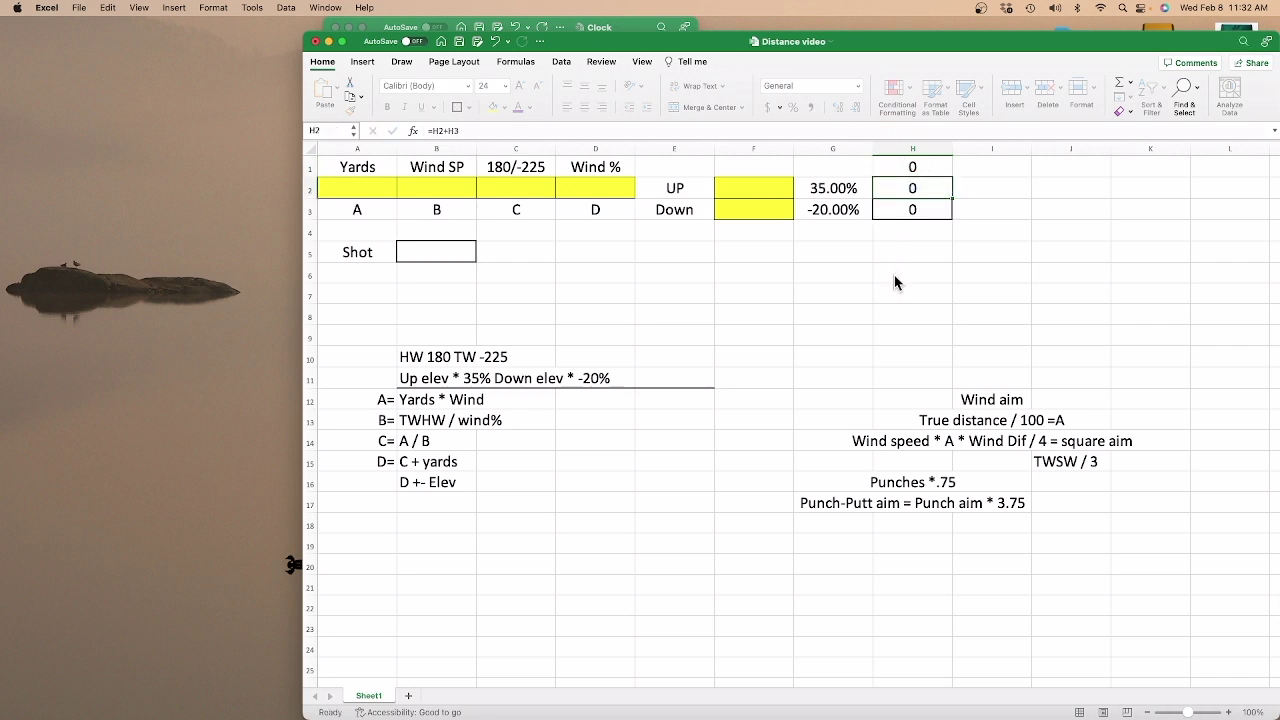
{"action": "left_click", "coordinate": [772, 212]}
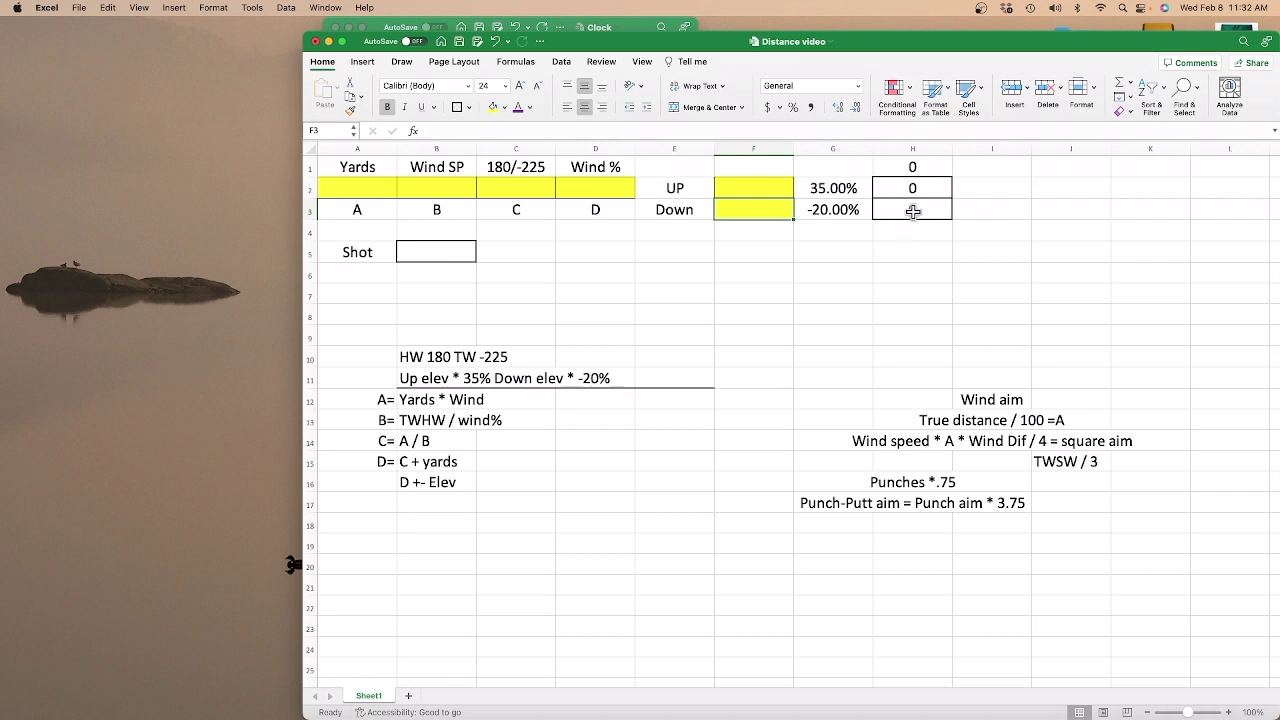
{"action": "left_click", "coordinate": [909, 167]}
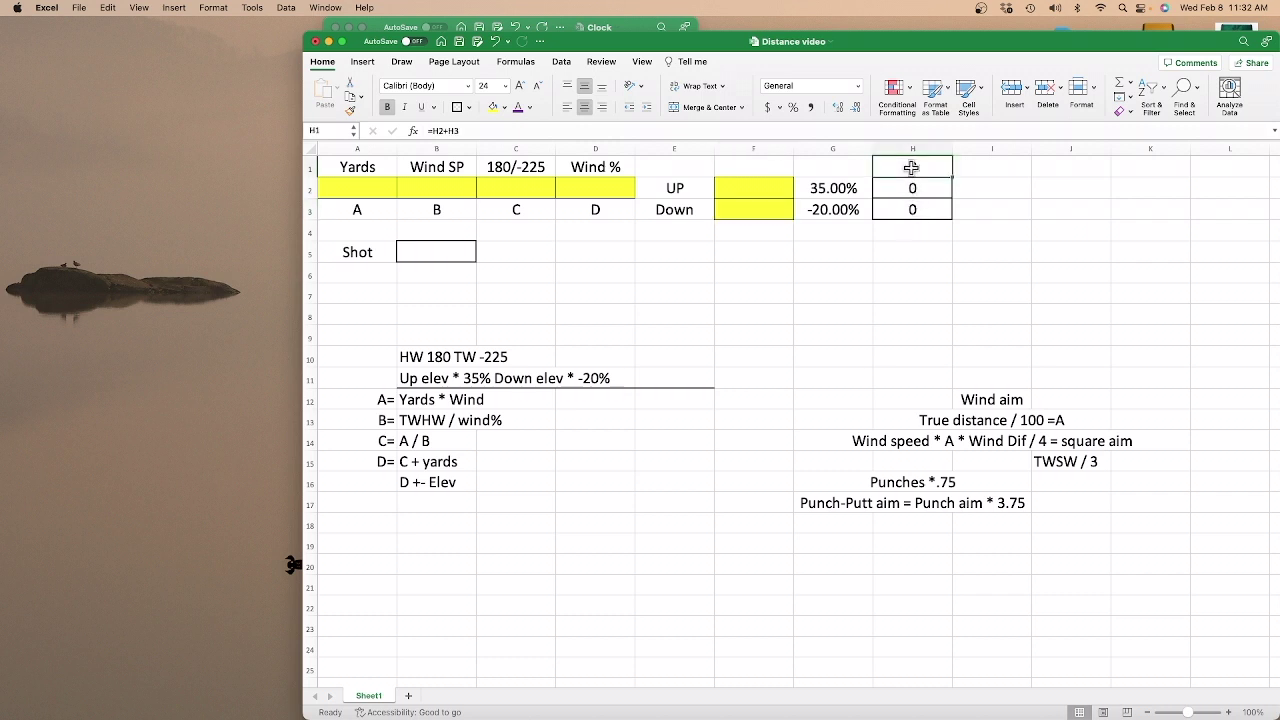
{"action": "left_click", "coordinate": [754, 210]}
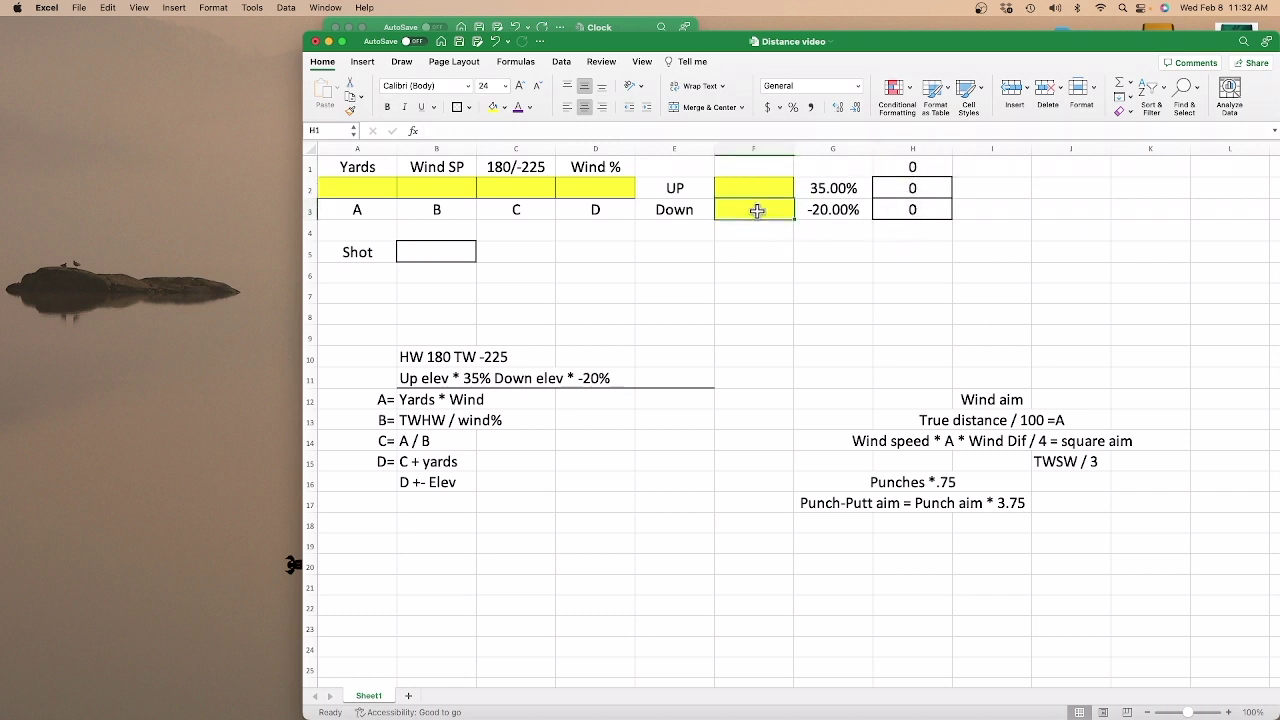
{"action": "type", "text": "5+"}
{"action": "key", "text": "Return"}
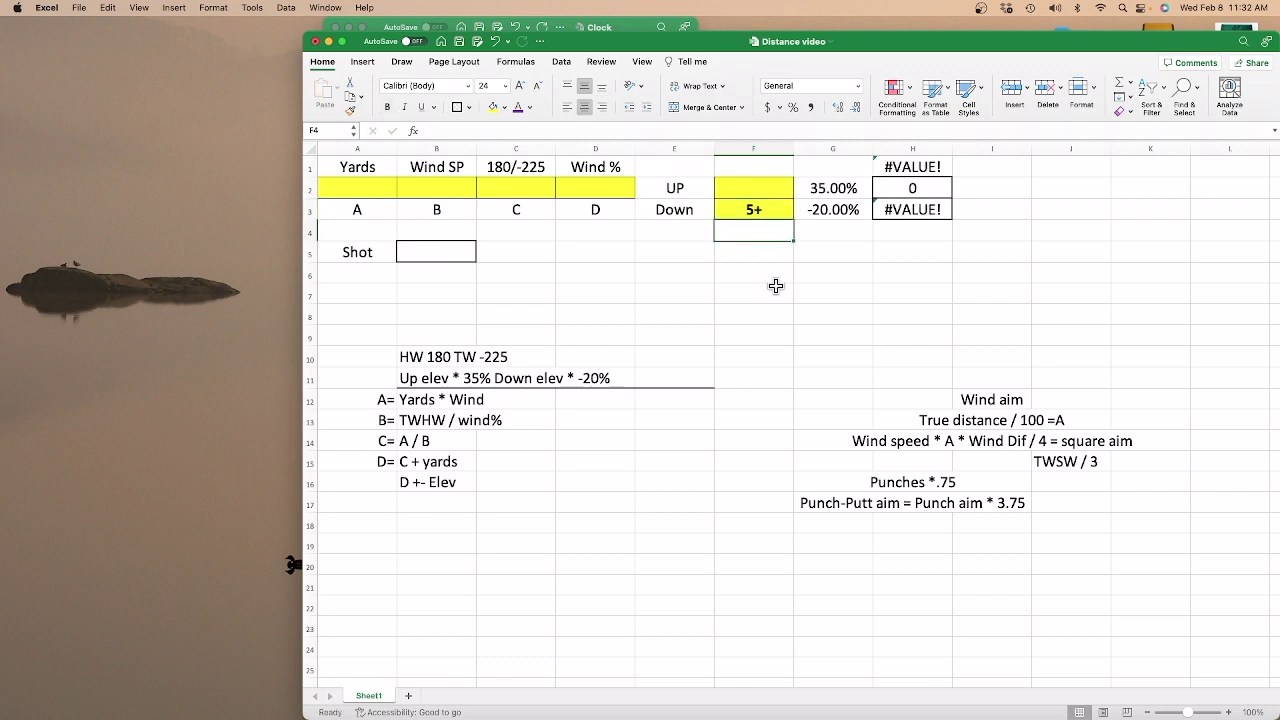
{"action": "key", "text": "Up"}
{"action": "type", "text": "5"}
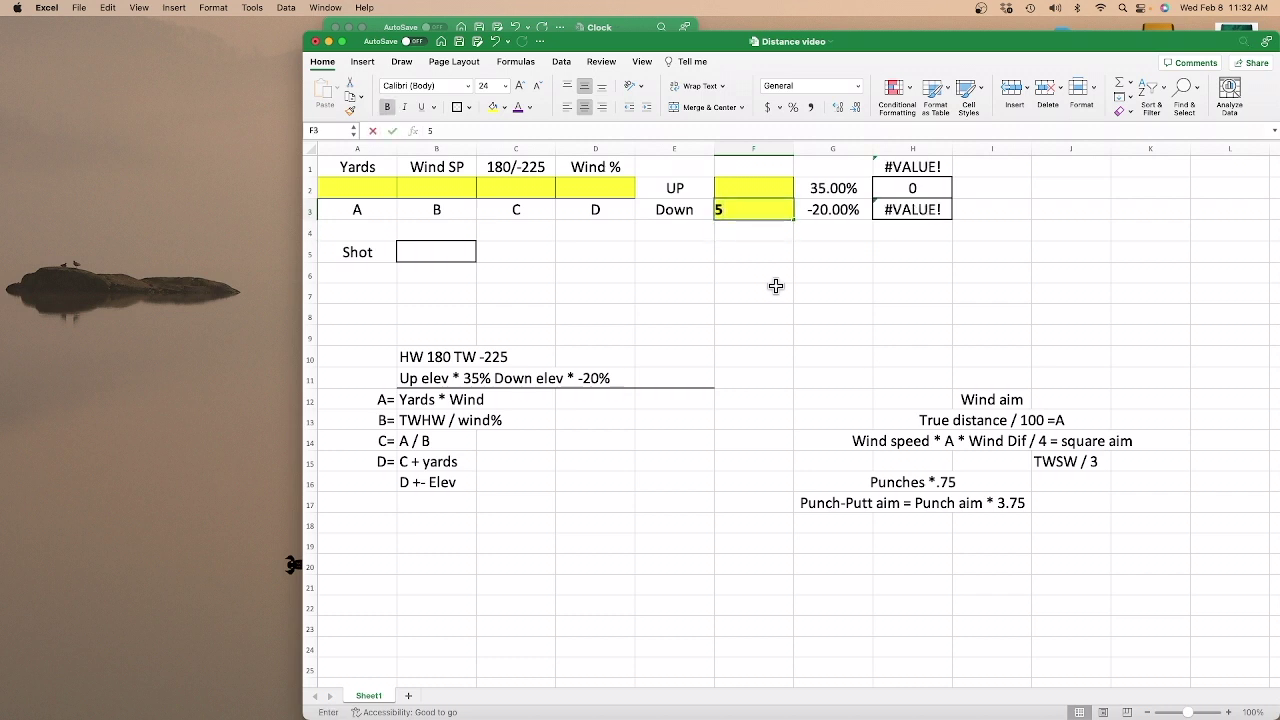
{"action": "key", "text": "Return"}
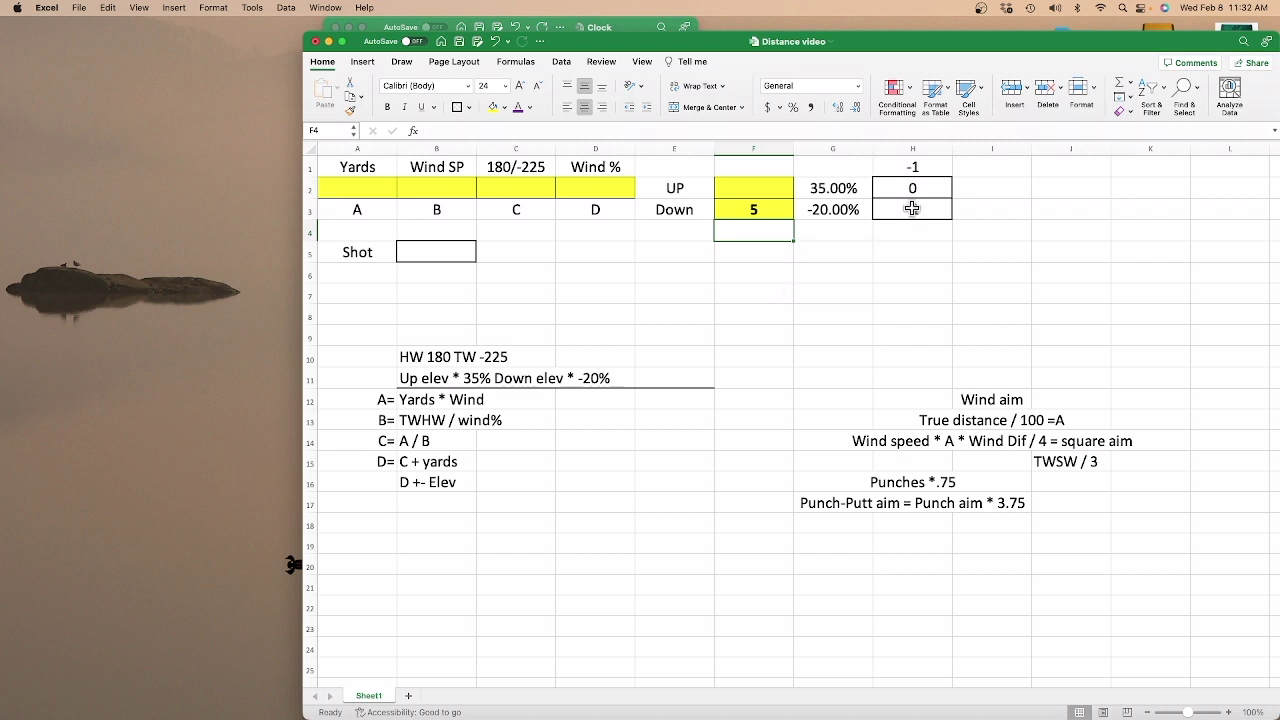
{"action": "left_click", "coordinate": [750, 209]}
{"action": "key", "text": "Delete"}
{"action": "left_click", "coordinate": [749, 188]}
{"action": "type", "text": "5"}
{"action": "key", "text": "Return"}
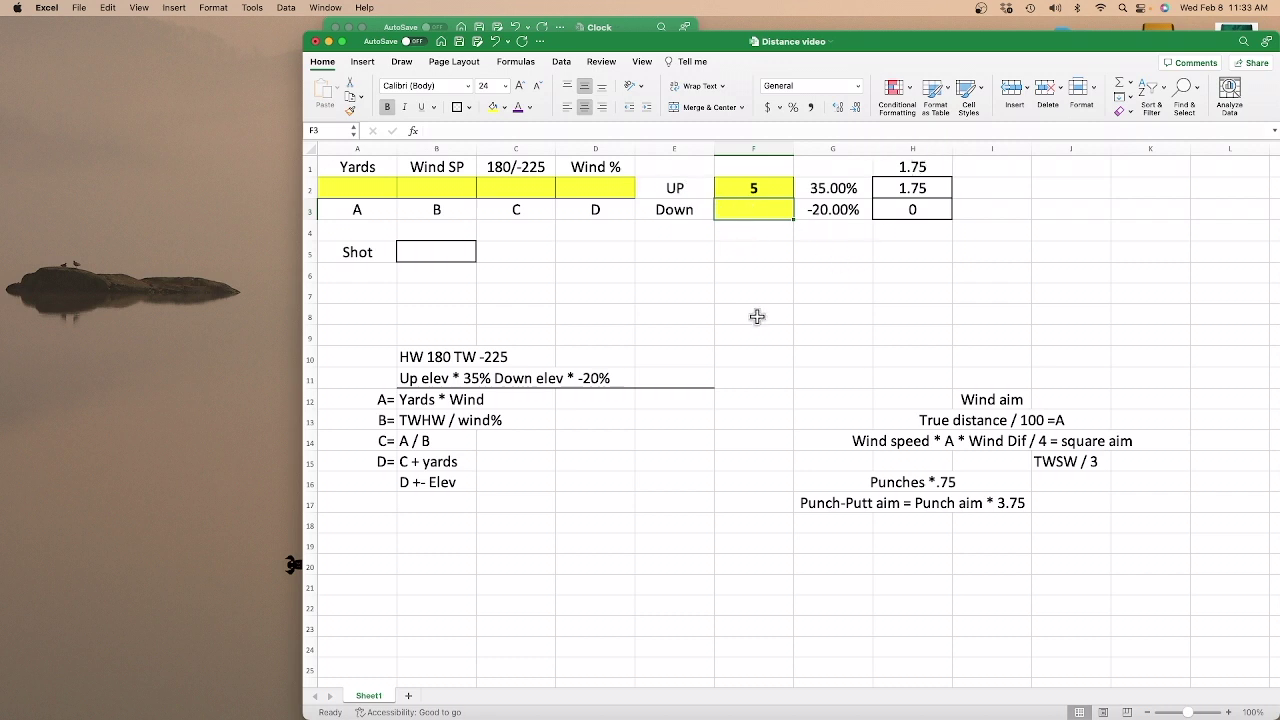
{"action": "type", "text": "5"}
{"action": "key", "text": "Return"}
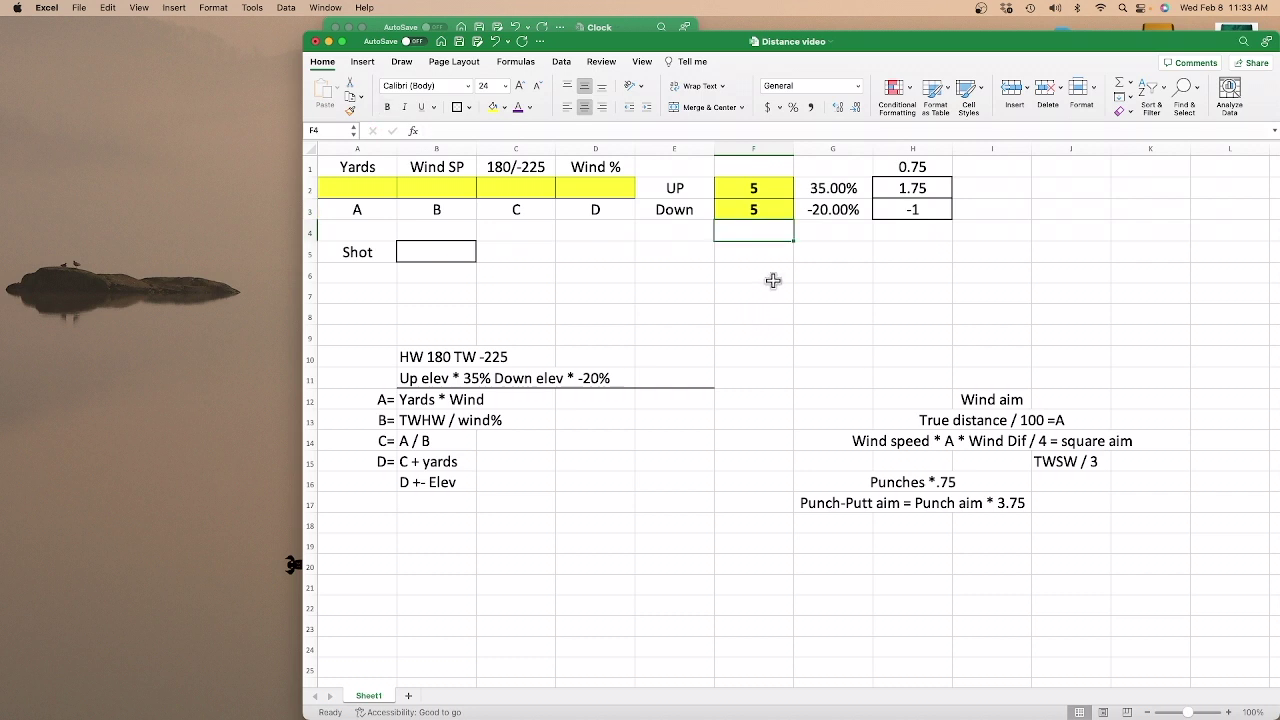
{"action": "left_click", "coordinate": [752, 208]}
{"action": "key", "text": "Delete"}
{"action": "type", "text": "8"}
{"action": "key", "text": "Escape"}
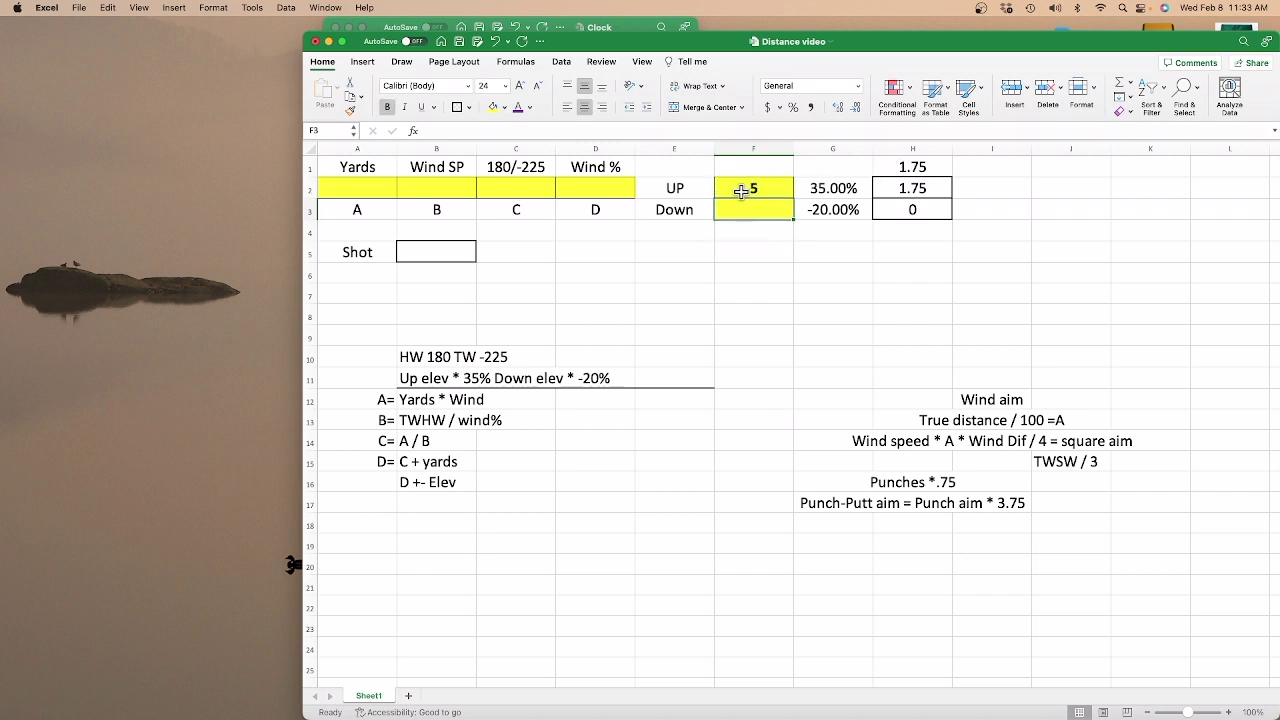
{"action": "left_click", "coordinate": [748, 188]}
{"action": "key", "text": "Delete"}
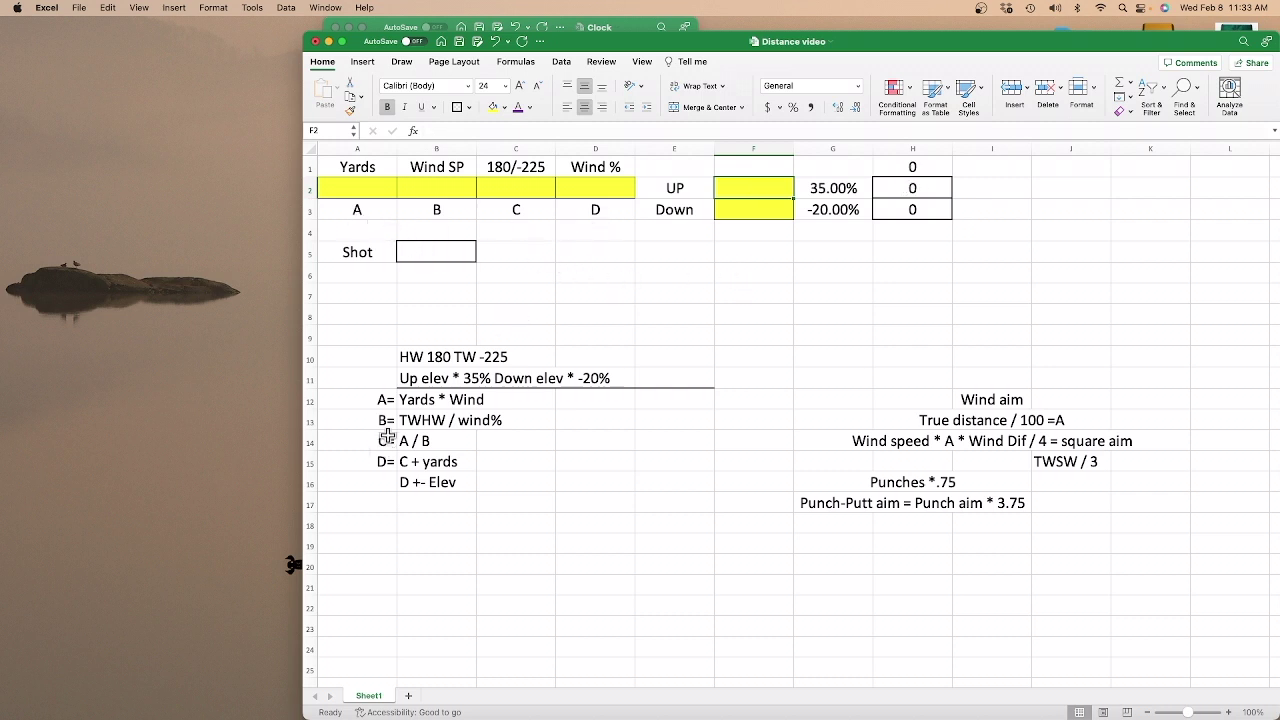
{"action": "left_click", "coordinate": [356, 187]}
{"action": "left_click_drag", "start_coordinate": [356, 187], "coordinate": [438, 188]}
Change the A note in B12 to read 'Yards * Wind speed'.
{"action": "left_click", "coordinate": [443, 187]}
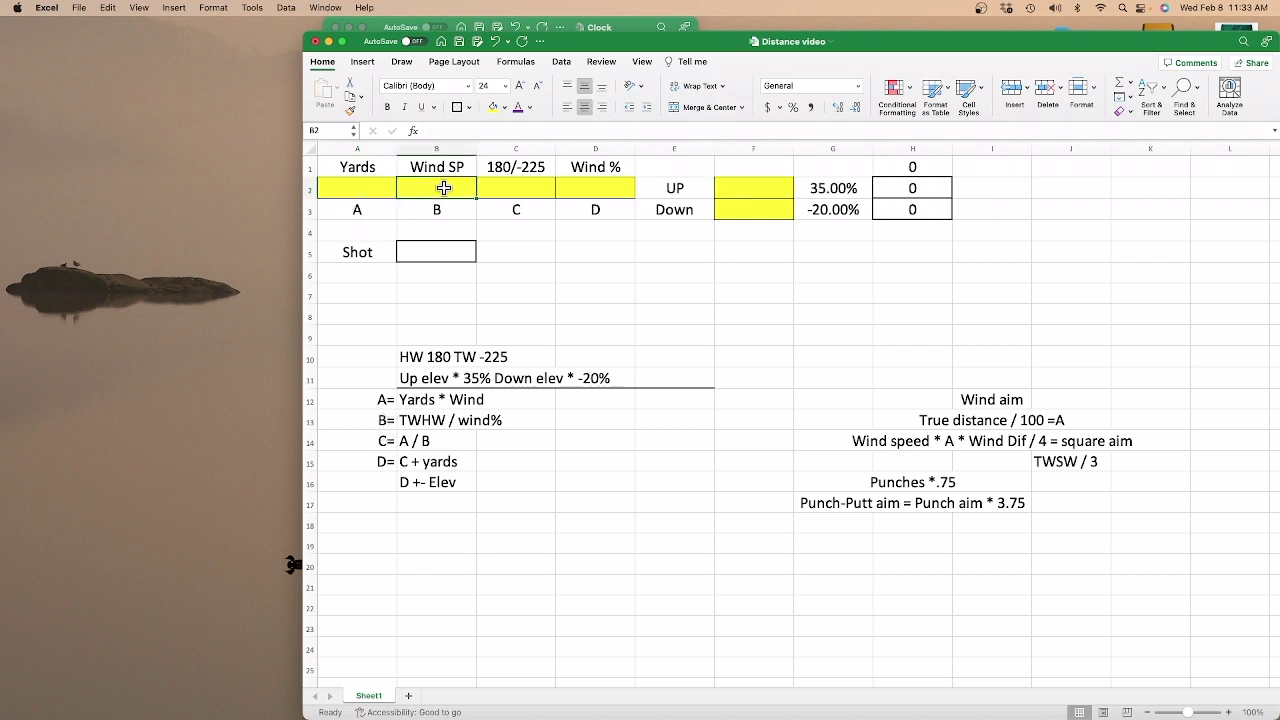
{"action": "left_click", "coordinate": [492, 399]}
{"action": "left_click", "coordinate": [499, 130]}
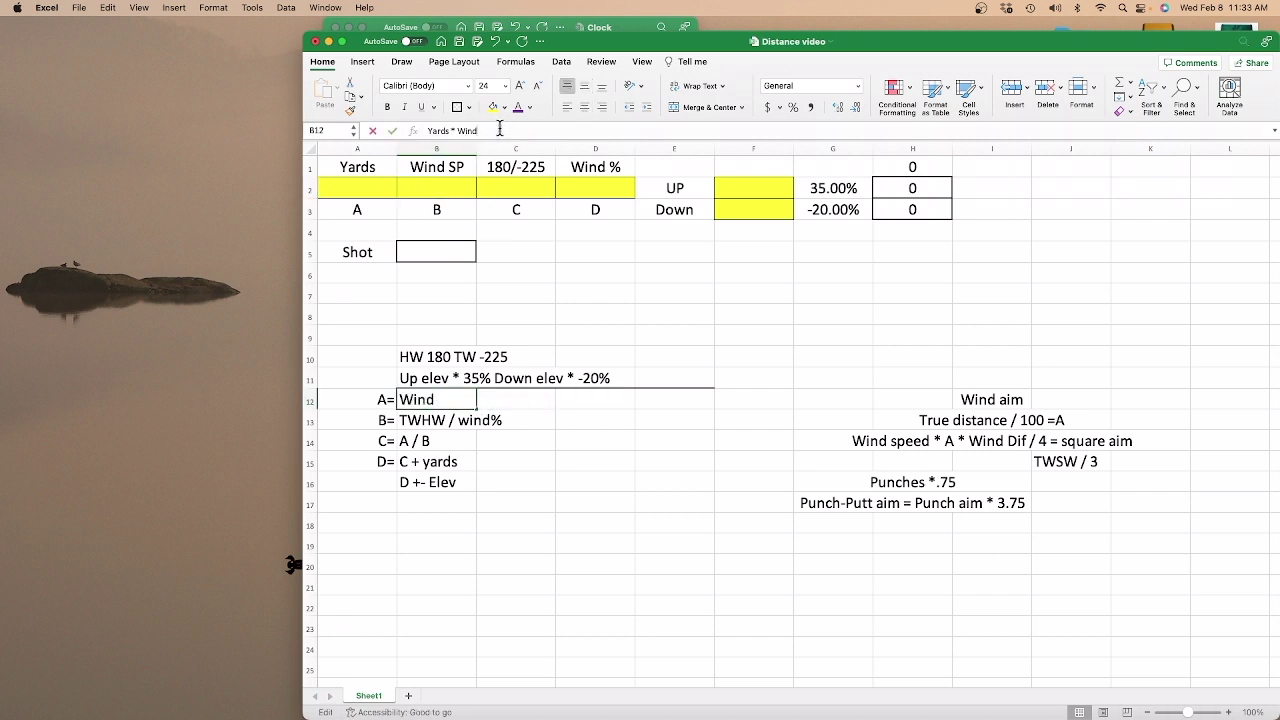
{"action": "type", "text": "speed"}
{"action": "key", "text": "Return"}
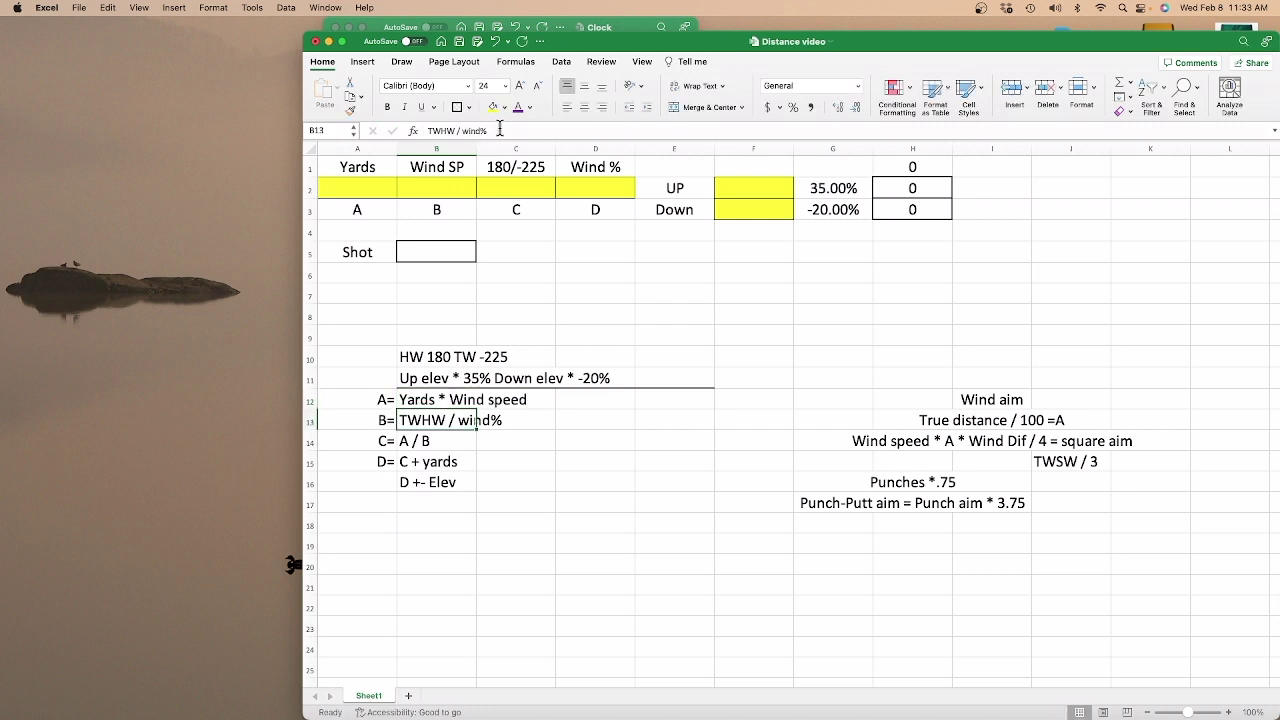
Enter =A2*B2 in A4 to multiply Yards by Wind SP.
{"action": "left_click", "coordinate": [357, 229]}
{"action": "type", "text": "="}
{"action": "left_click", "coordinate": [358, 187]}
{"action": "type", "text": "*"}
{"action": "left_click", "coordinate": [414, 187]}
{"action": "key", "text": "Return"}
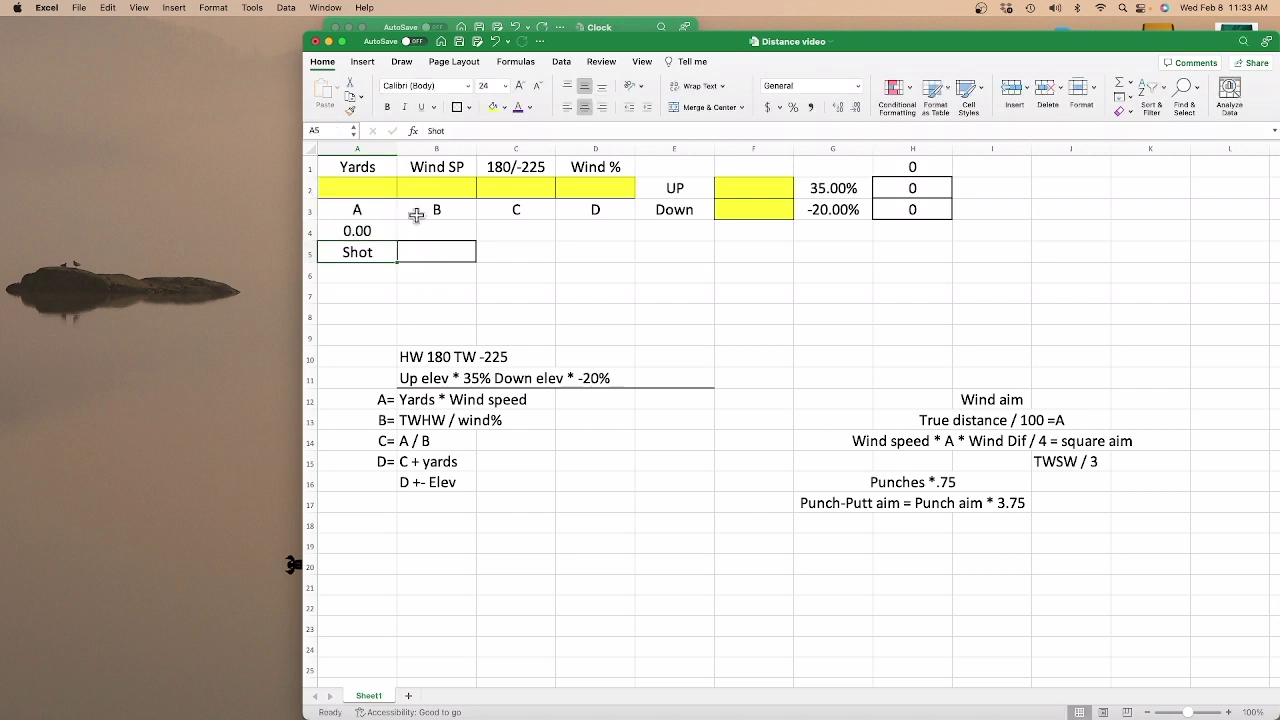
{"action": "left_click", "coordinate": [436, 228]}
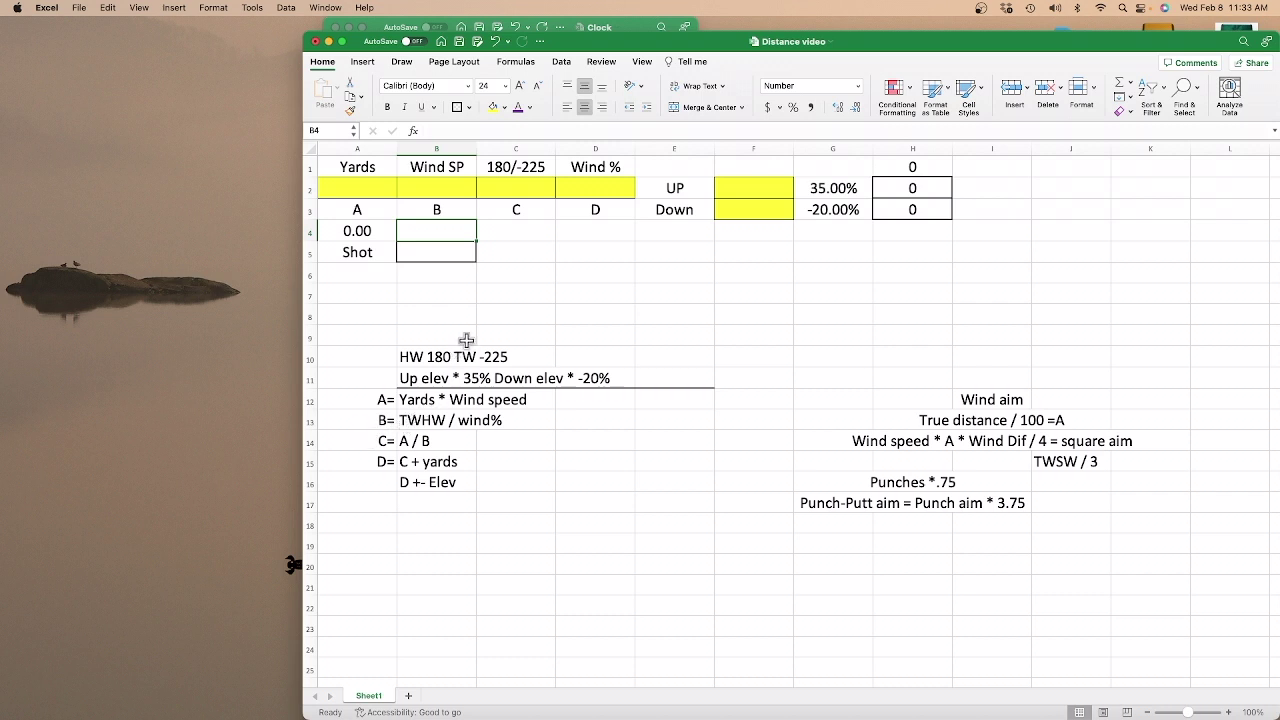
{"action": "left_click", "coordinate": [511, 187]}
{"action": "left_click", "coordinate": [572, 187]}
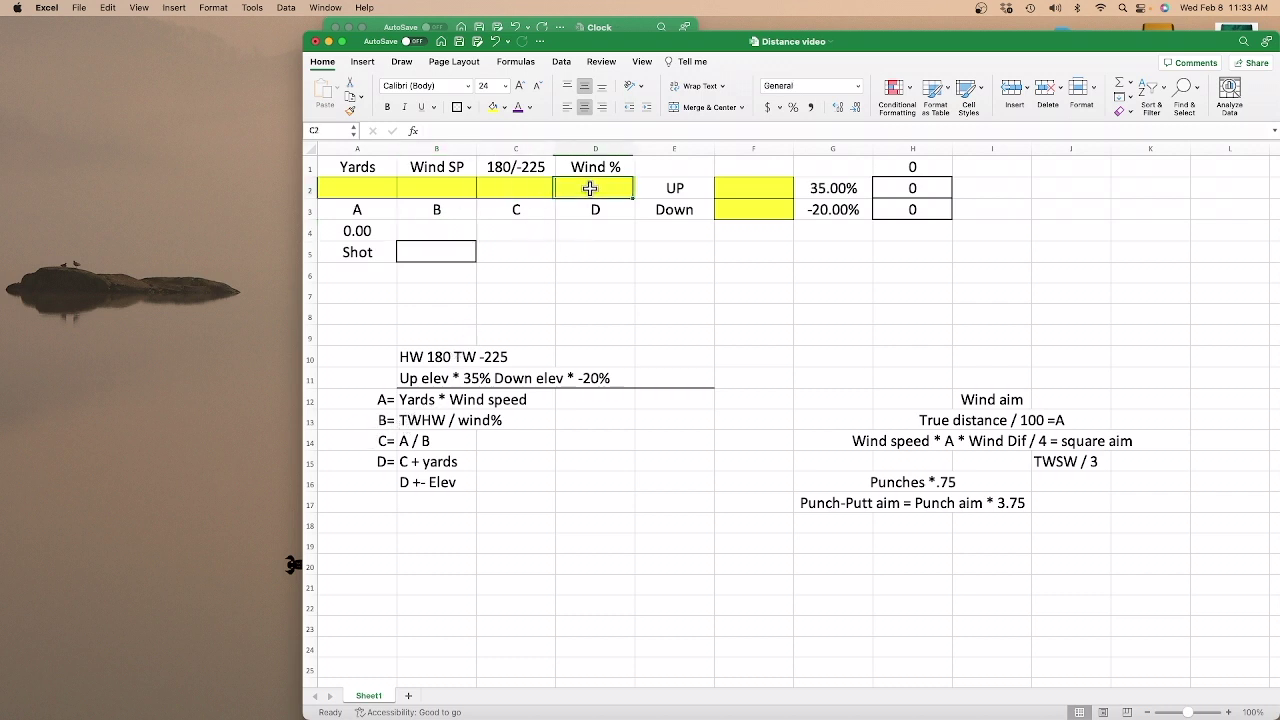
Enter =C2/D2 in B4, correcting a mistaken multiplication to division.
{"action": "left_click", "coordinate": [422, 234]}
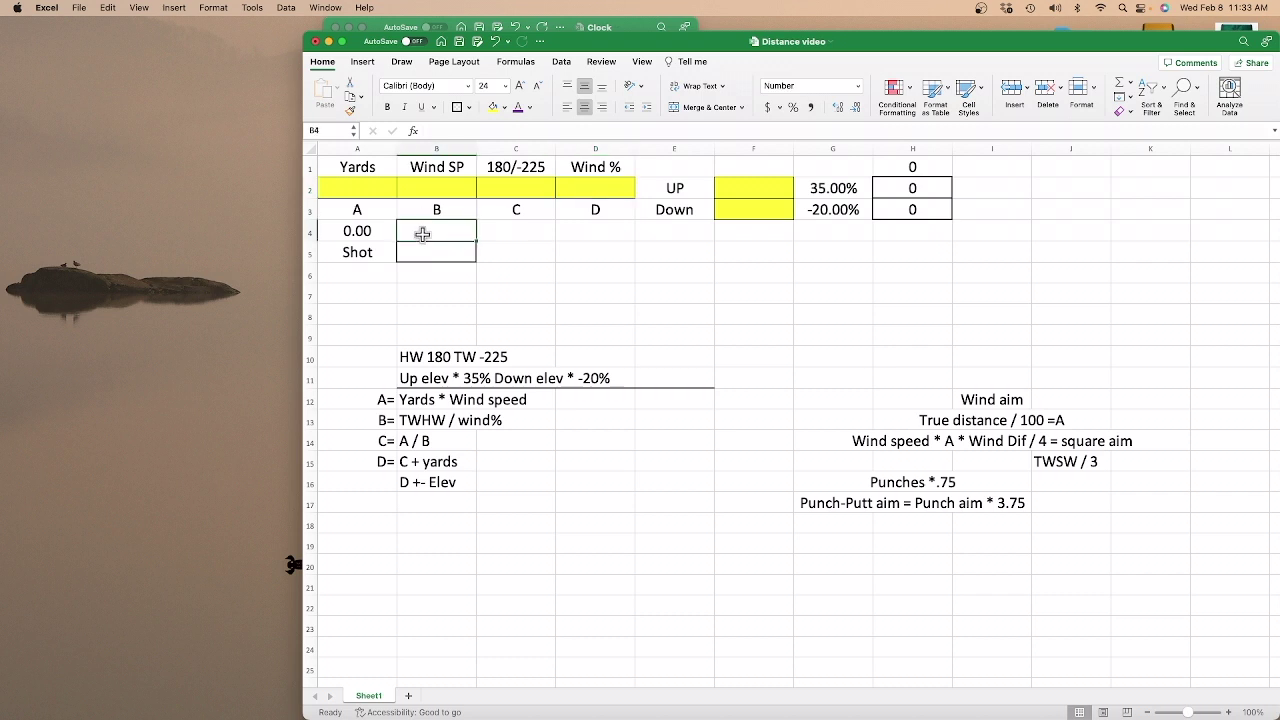
{"action": "type", "text": "="}
{"action": "left_click", "coordinate": [508, 191]}
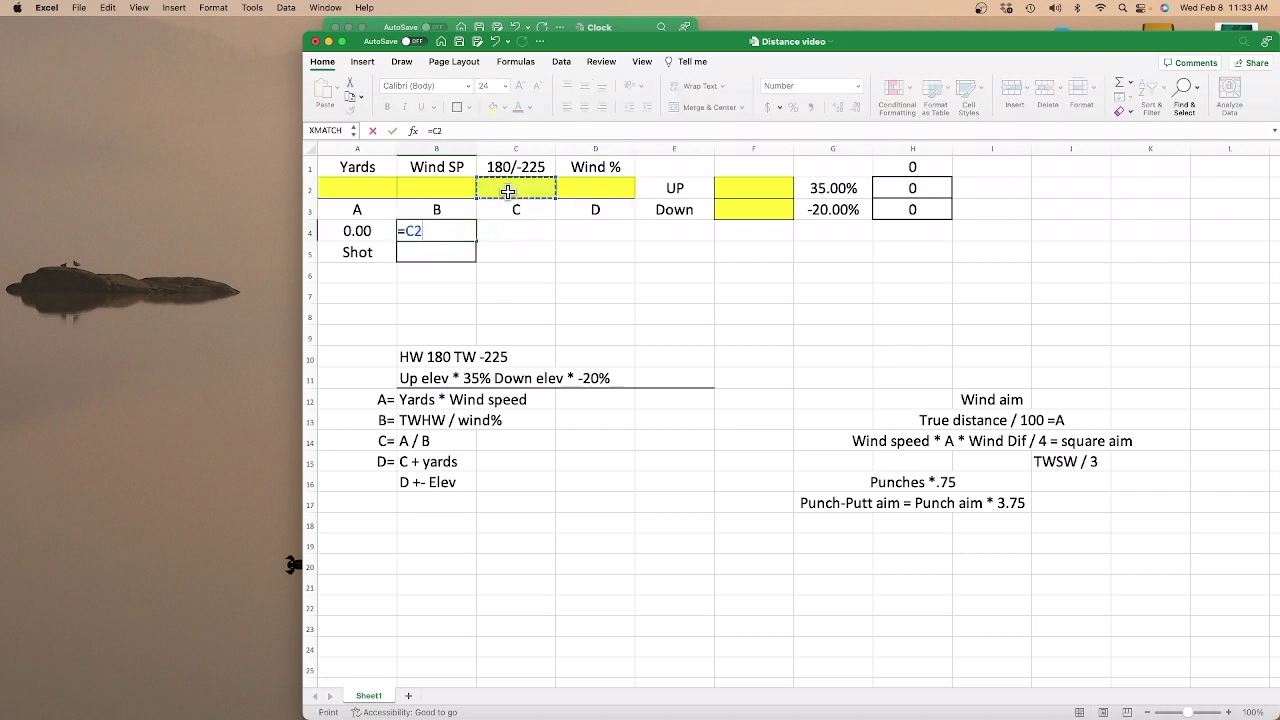
{"action": "type", "text": "*"}
{"action": "left_click", "coordinate": [596, 190]}
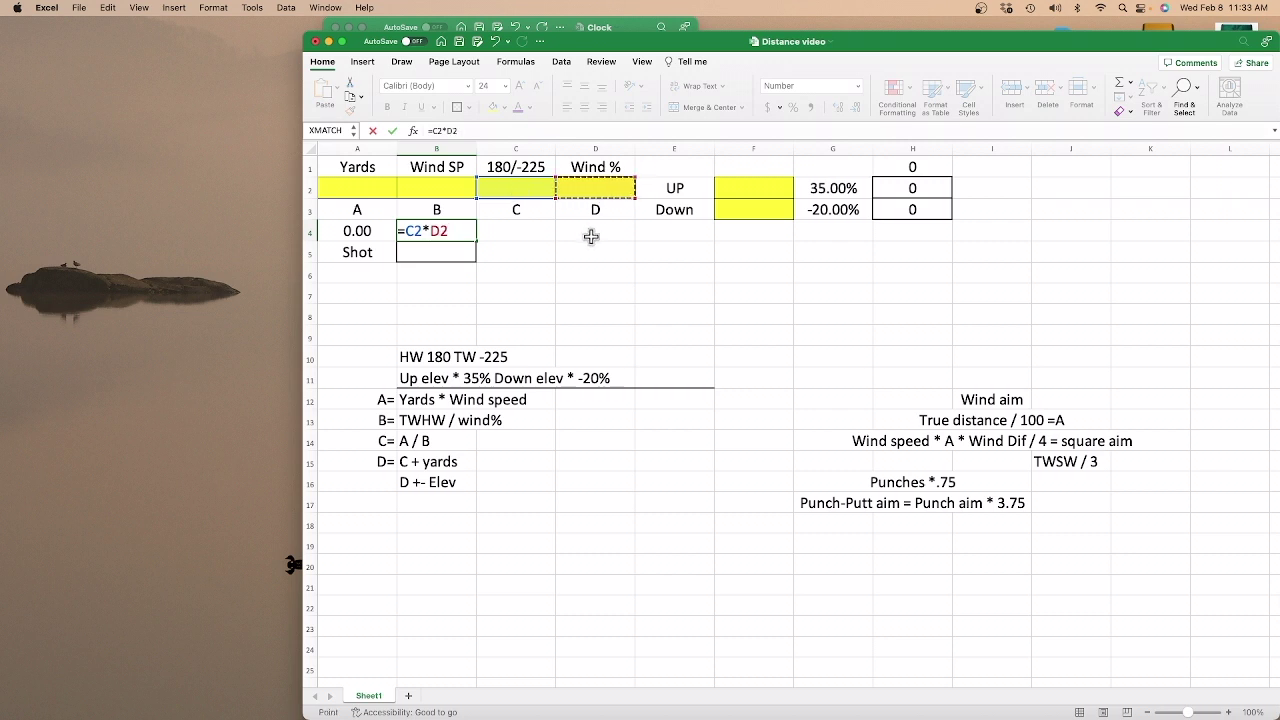
{"action": "key", "text": "BackSpace"}
{"action": "key", "text": "BackSpace"}
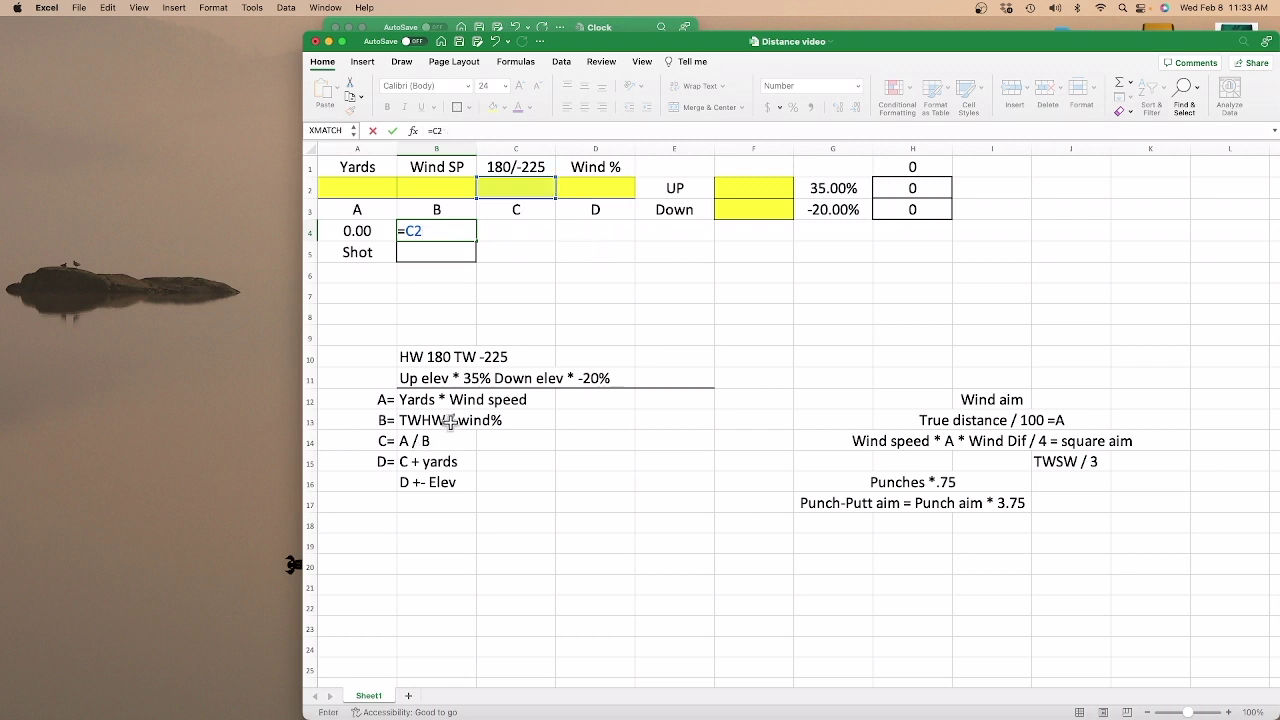
{"action": "type", "text": "/"}
{"action": "left_click", "coordinate": [588, 188]}
{"action": "key", "text": "Return"}
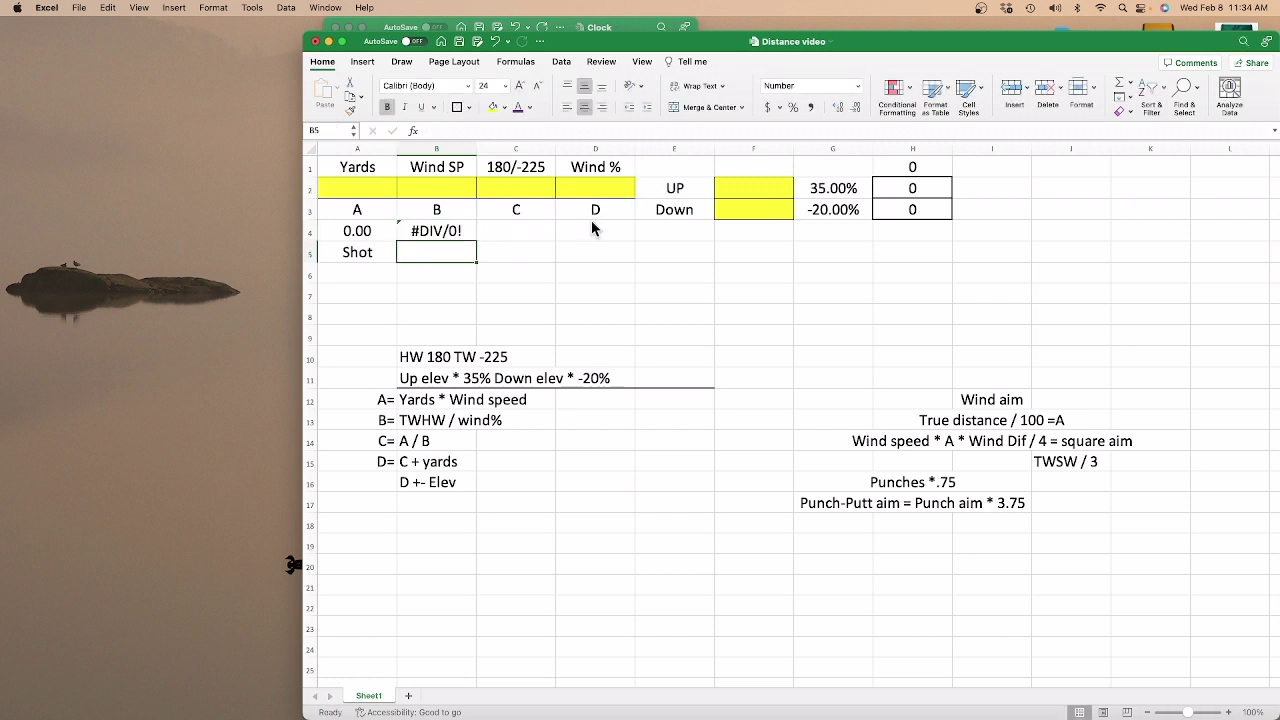
Enter =A4/B4 in C4 to divide the A result by the B result.
{"action": "left_click", "coordinate": [524, 231]}
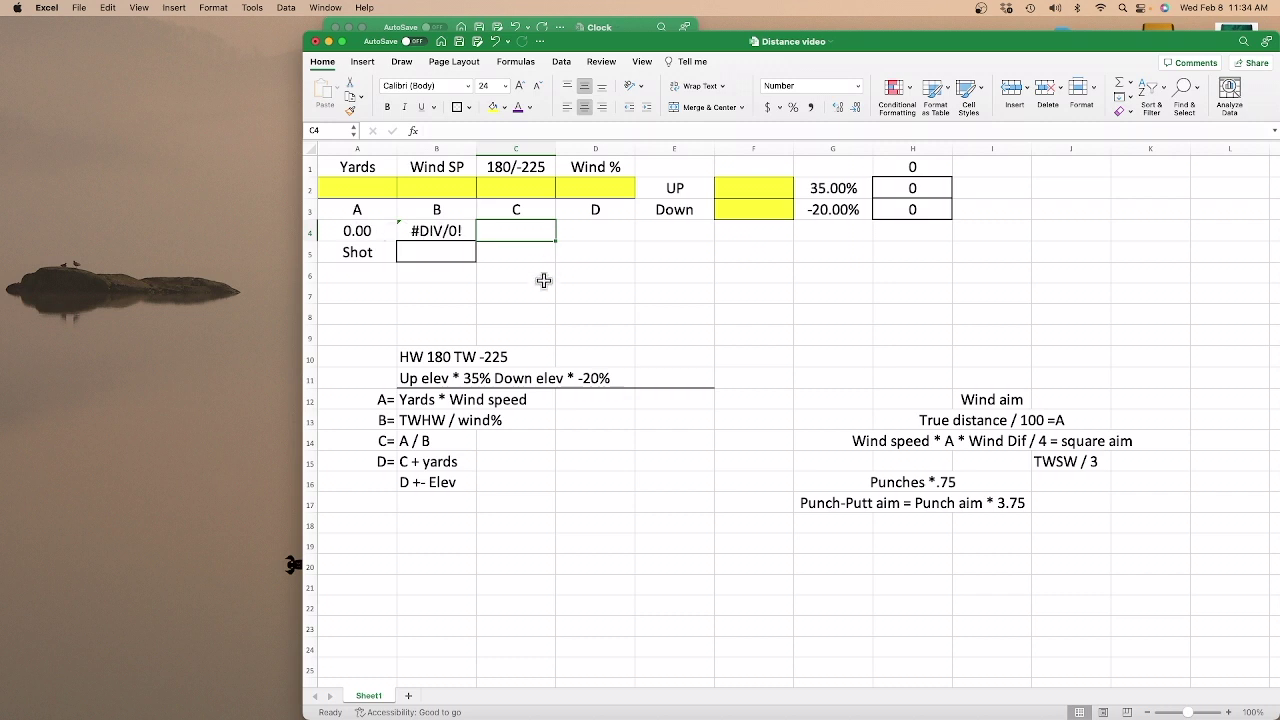
{"action": "type", "text": "="}
{"action": "left_click", "coordinate": [366, 231]}
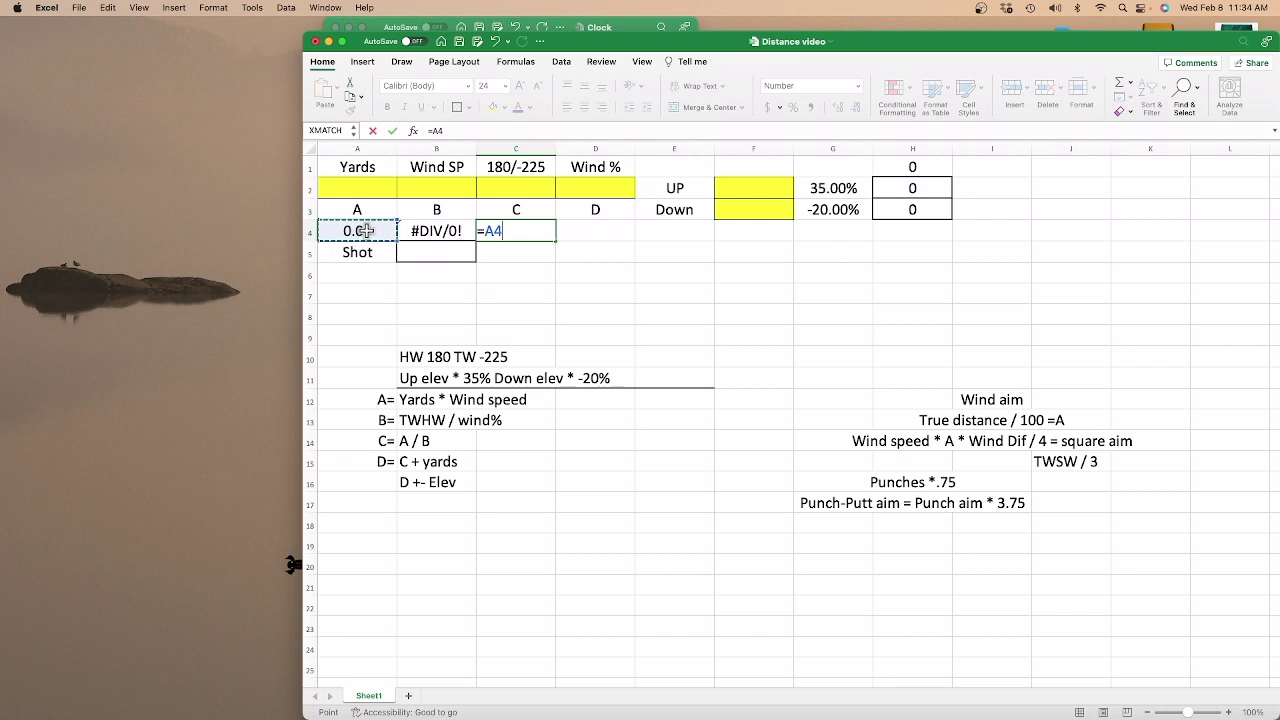
{"action": "type", "text": "/"}
{"action": "left_click", "coordinate": [452, 231]}
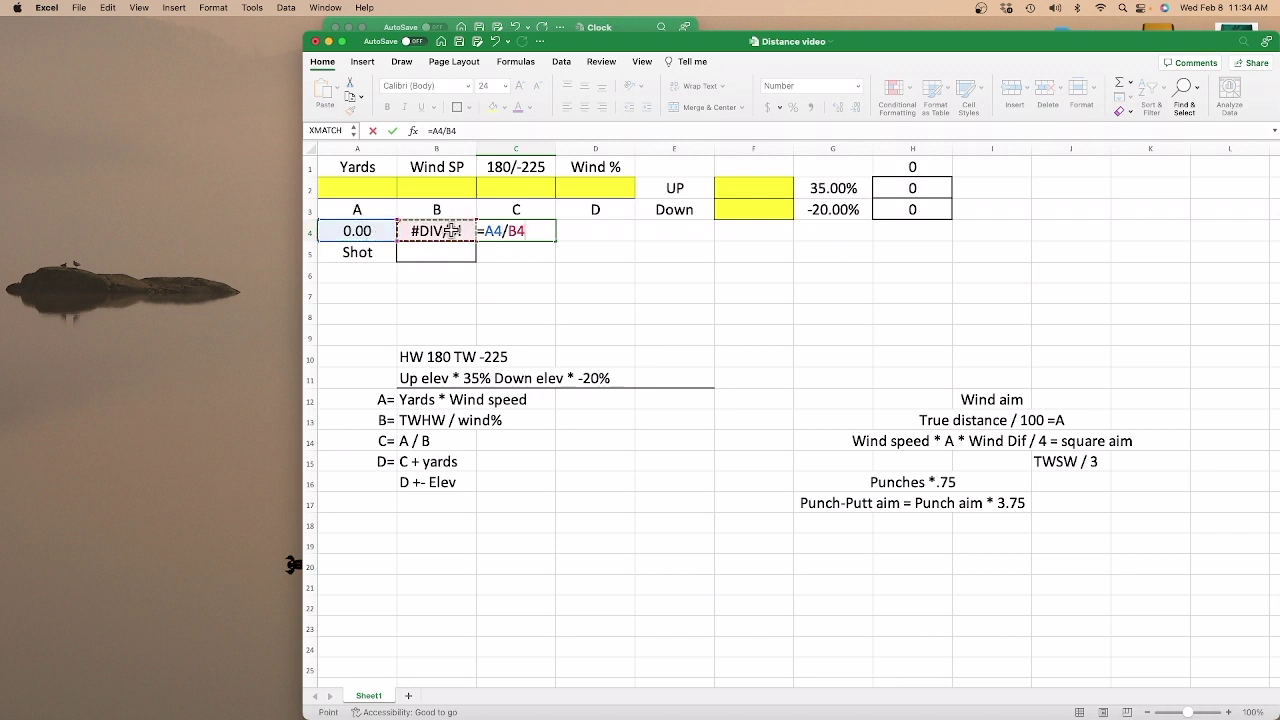
{"action": "key", "text": "Return"}
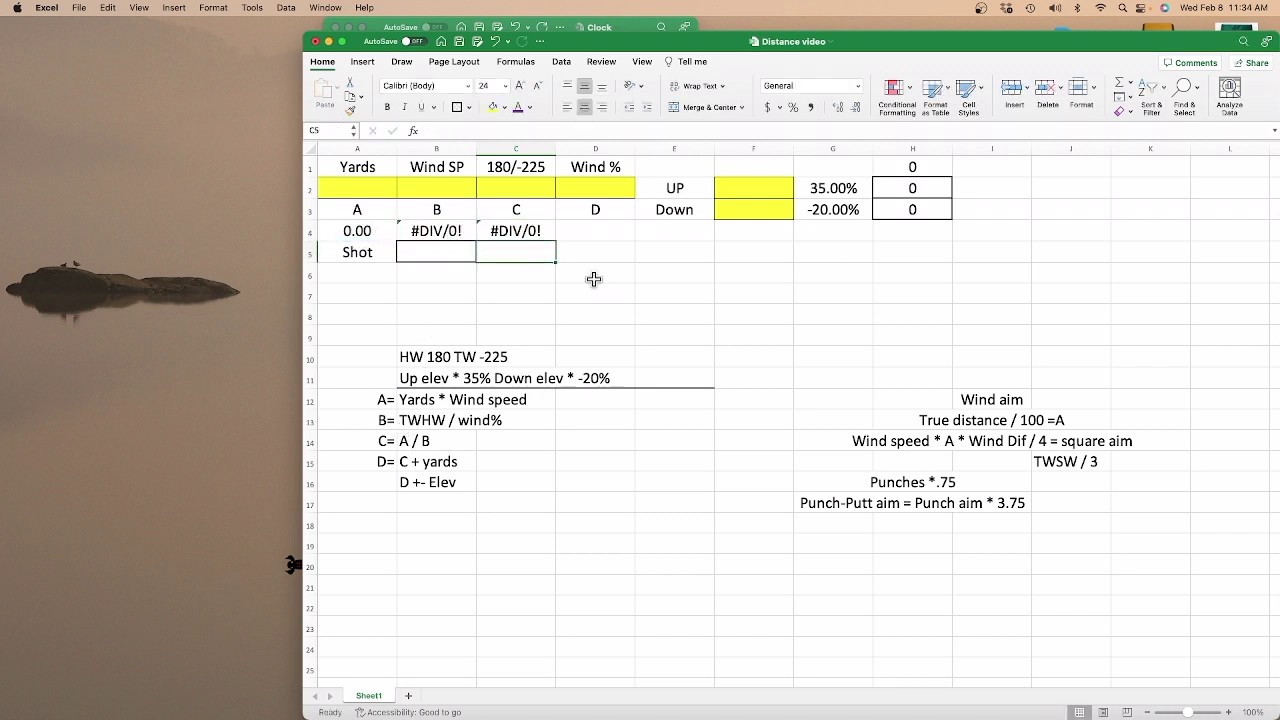
Enter =C4+A2 in D4, adding the C result to the Yards input.
{"action": "left_click", "coordinate": [587, 231]}
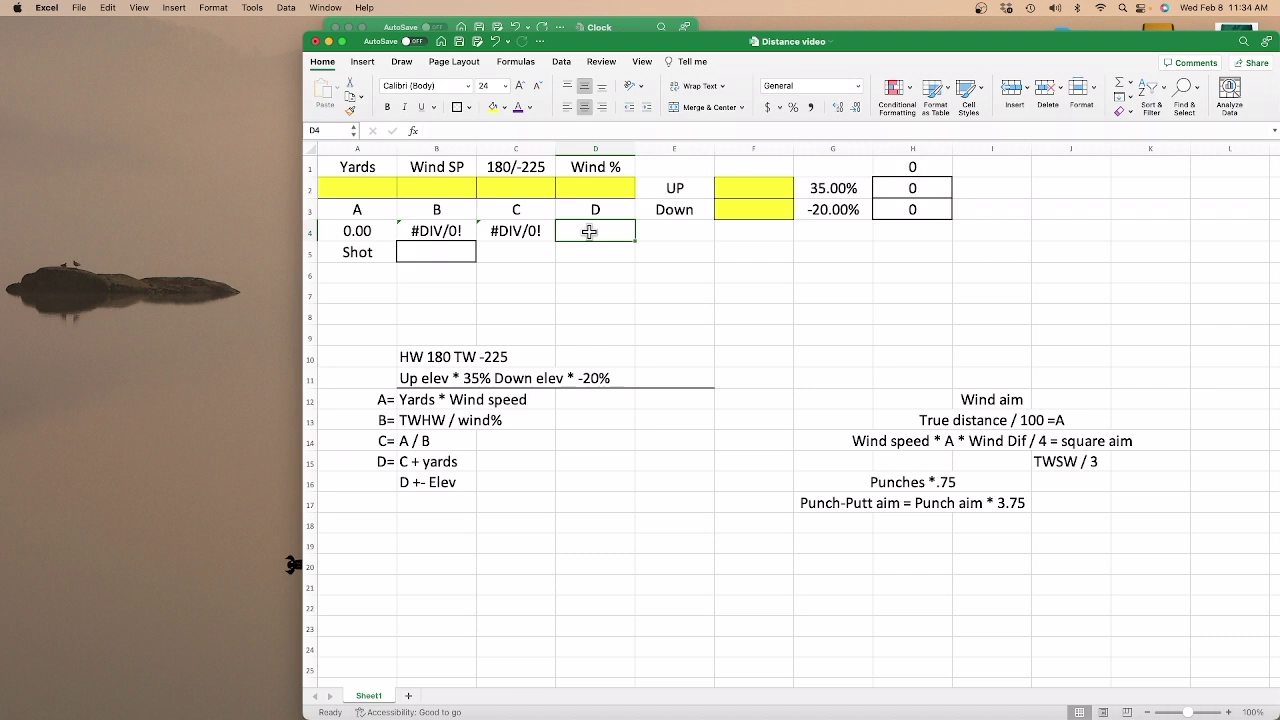
{"action": "key", "text": "Left"}
{"action": "left_click", "coordinate": [436, 466]}
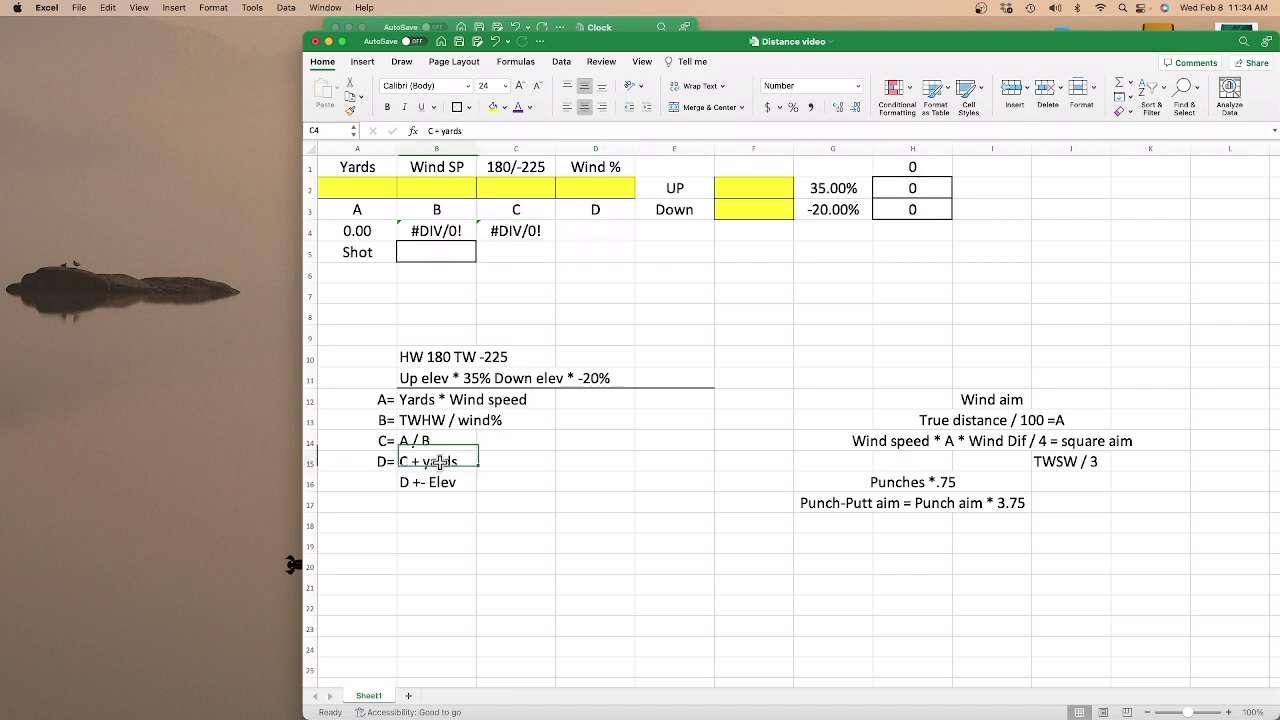
{"action": "left_click", "coordinate": [357, 188]}
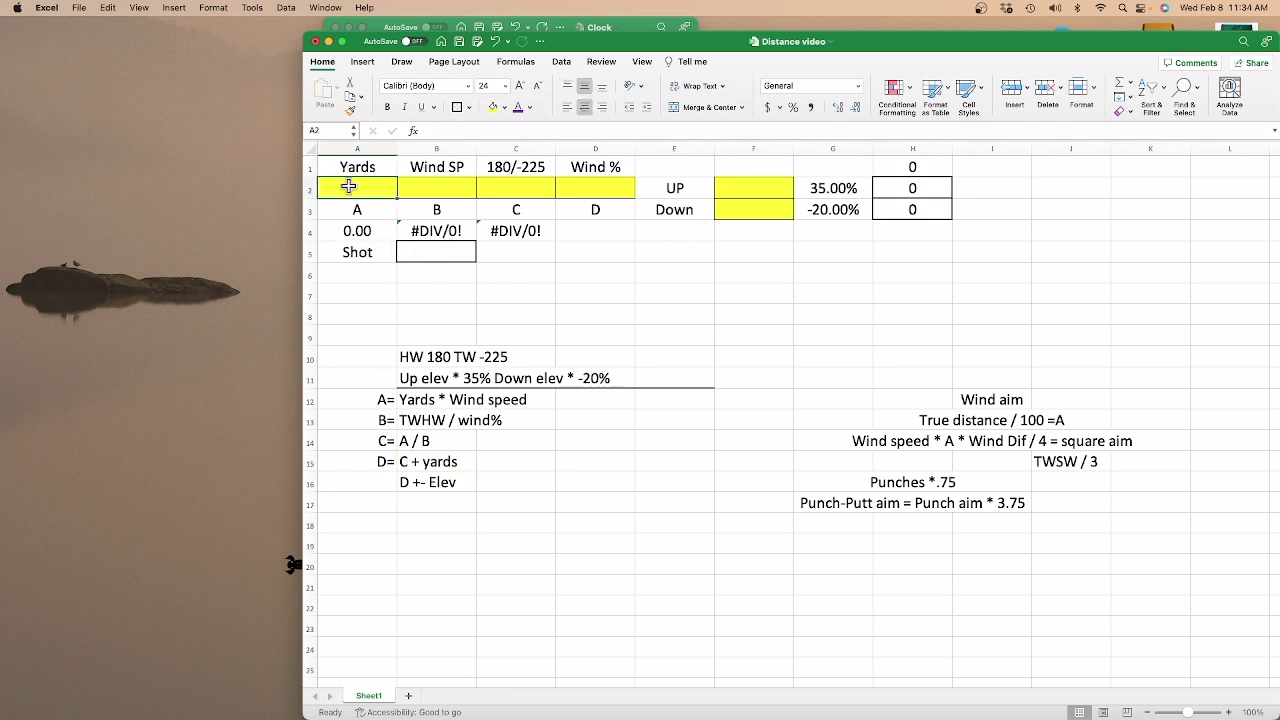
{"action": "left_click", "coordinate": [594, 230]}
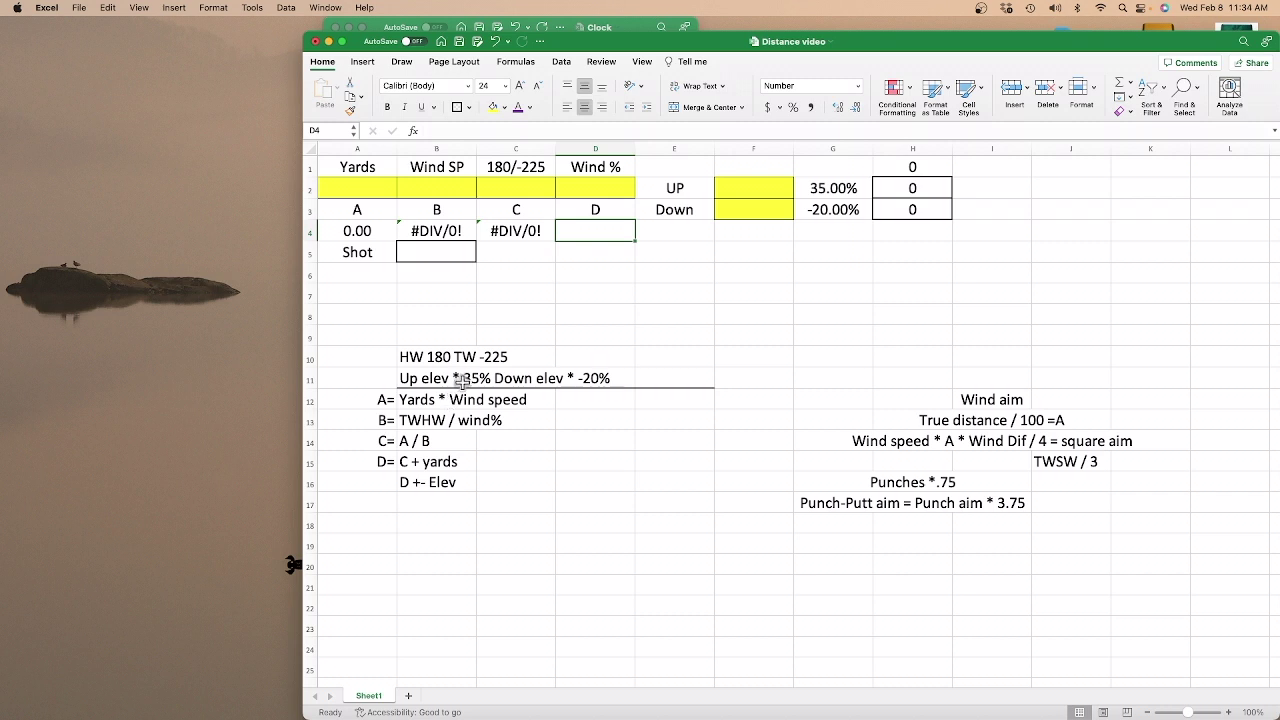
{"action": "type", "text": "="}
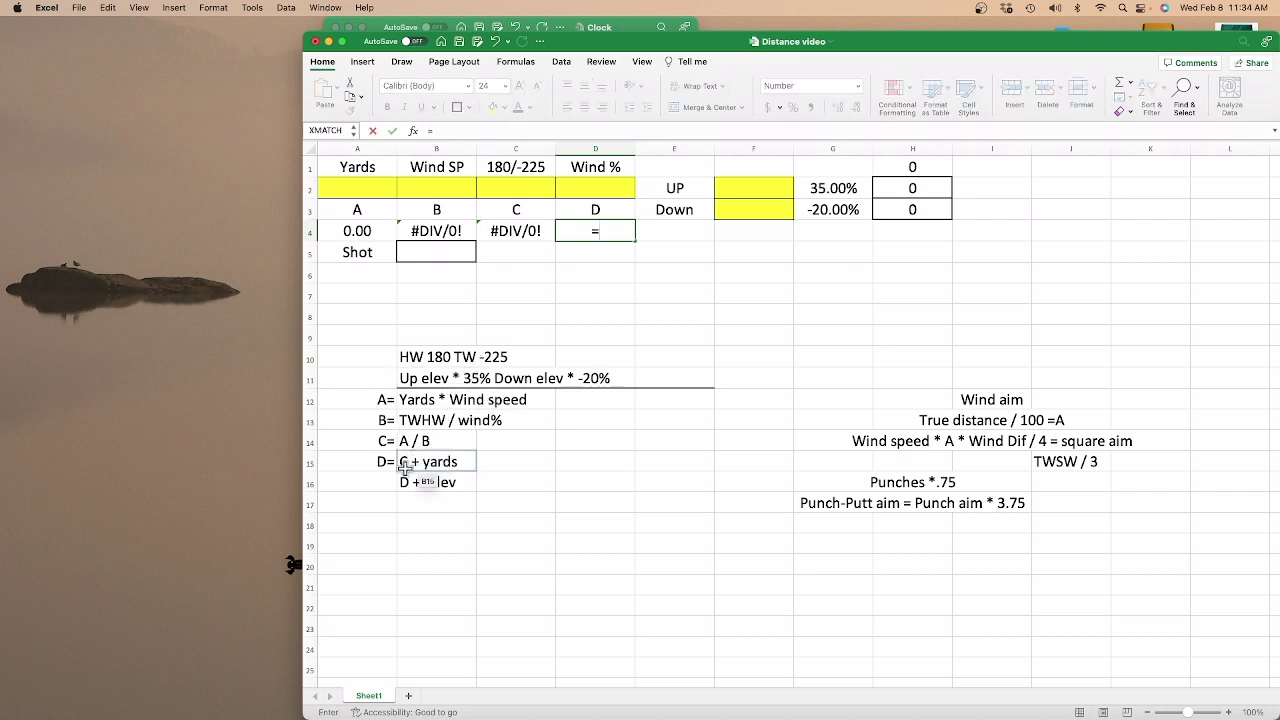
{"action": "left_click", "coordinate": [518, 233]}
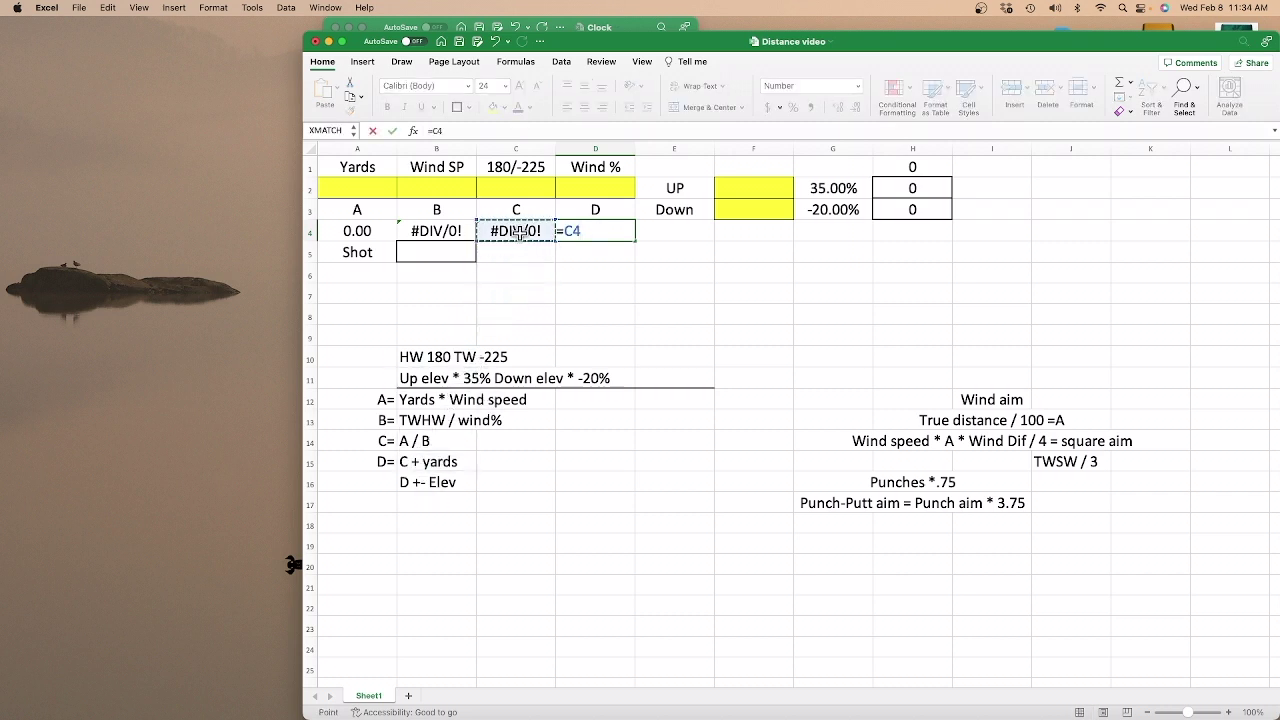
{"action": "type", "text": "+"}
{"action": "left_click", "coordinate": [357, 190]}
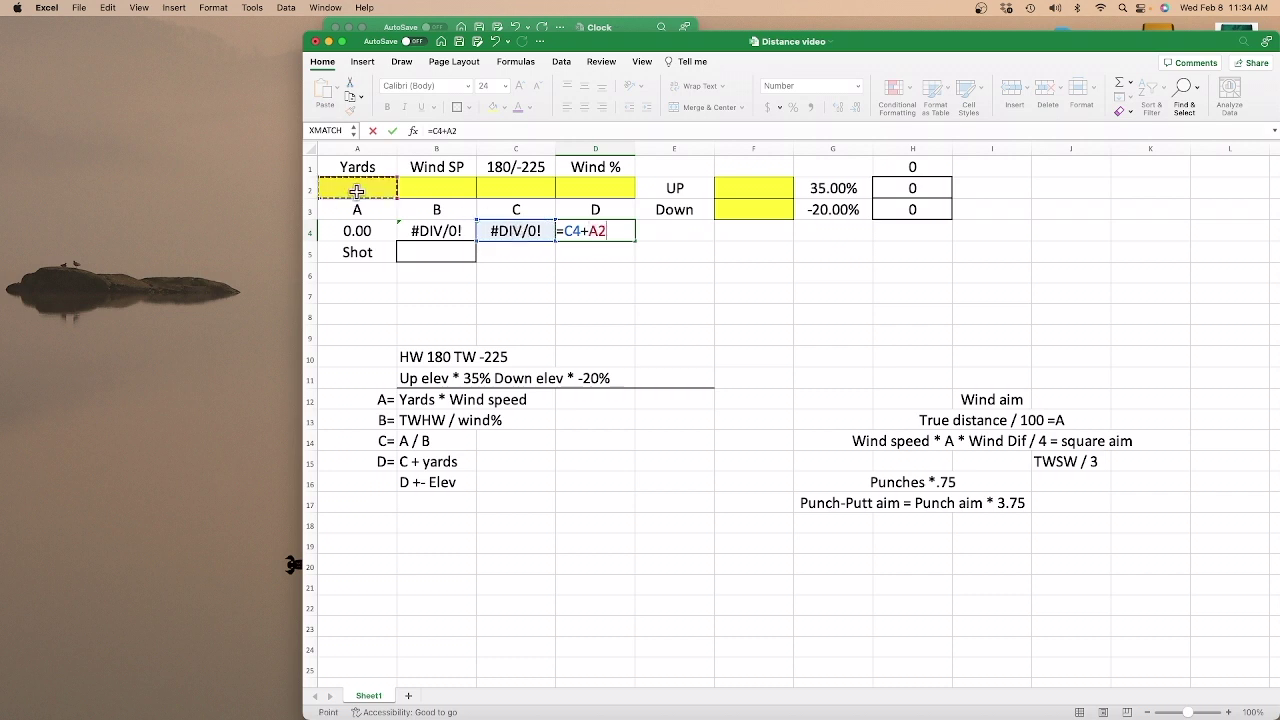
{"action": "key", "text": "Return"}
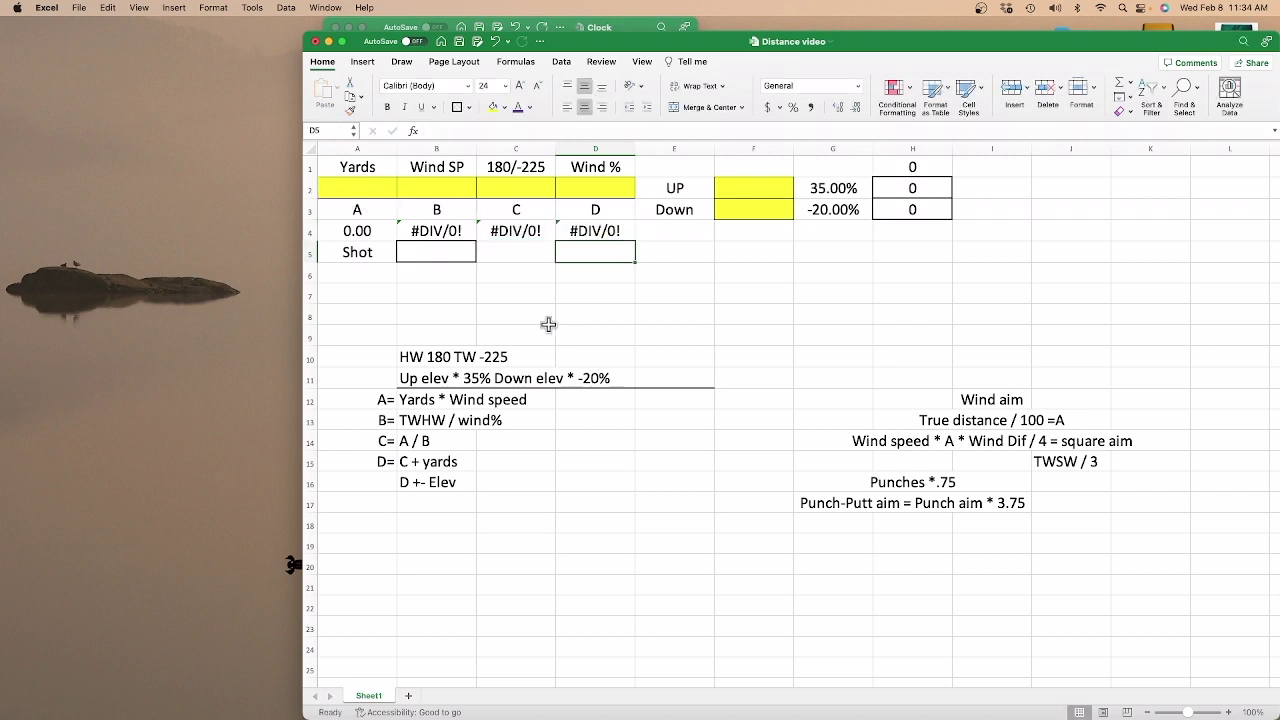
{"action": "left_click", "coordinate": [368, 190]}
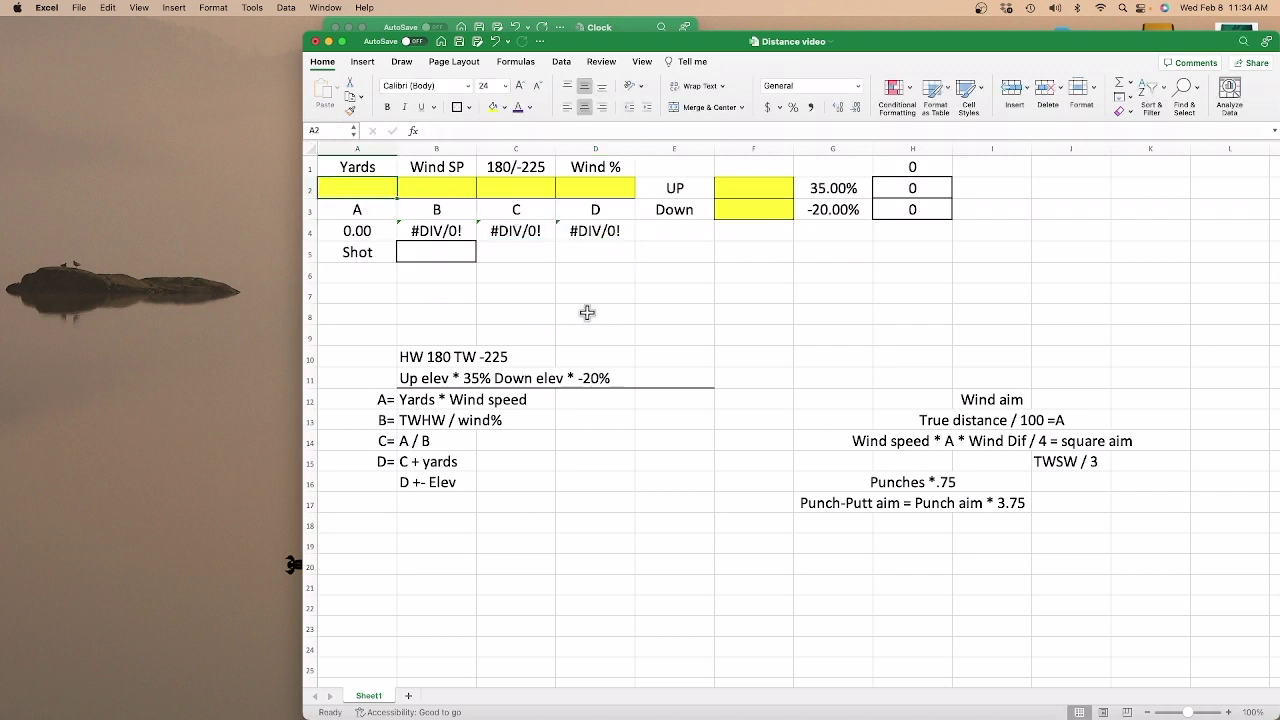
Enter test inputs 150 yards, wind speed 10, -225 and 25% in A2:D2.
{"action": "type", "text": "15"}
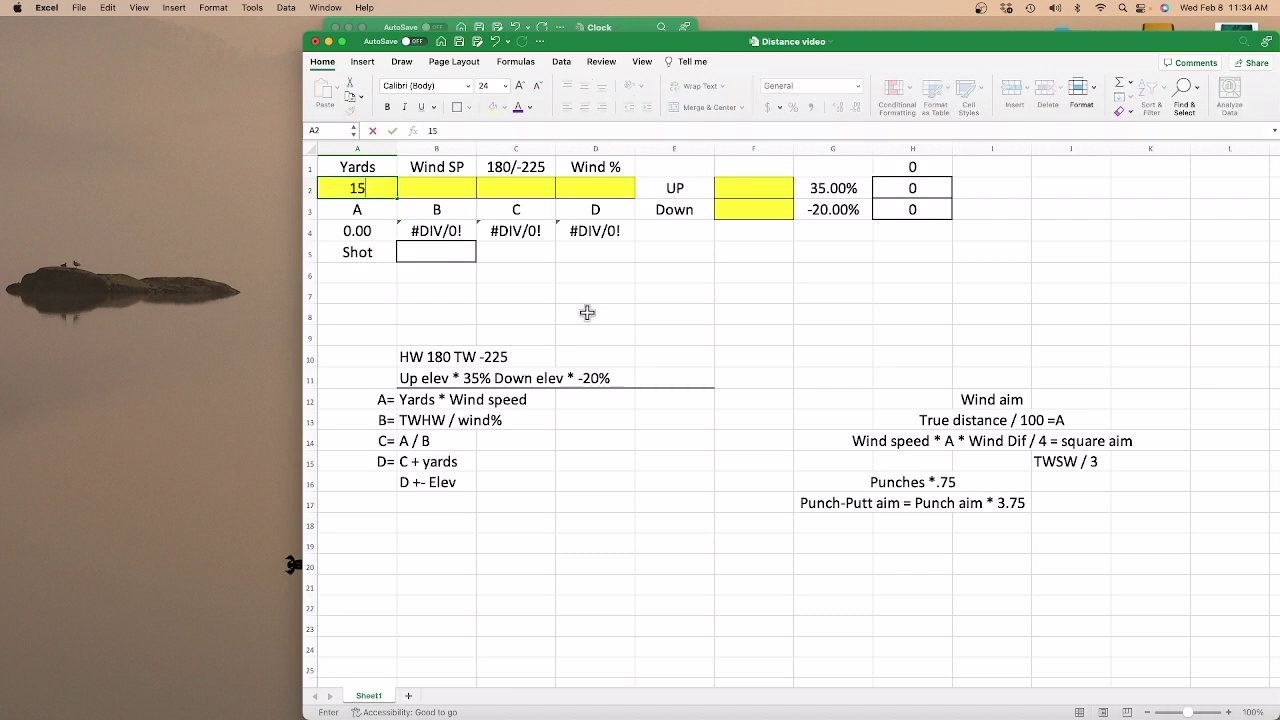
{"action": "type", "text": "0"}
{"action": "key", "text": "Tab"}
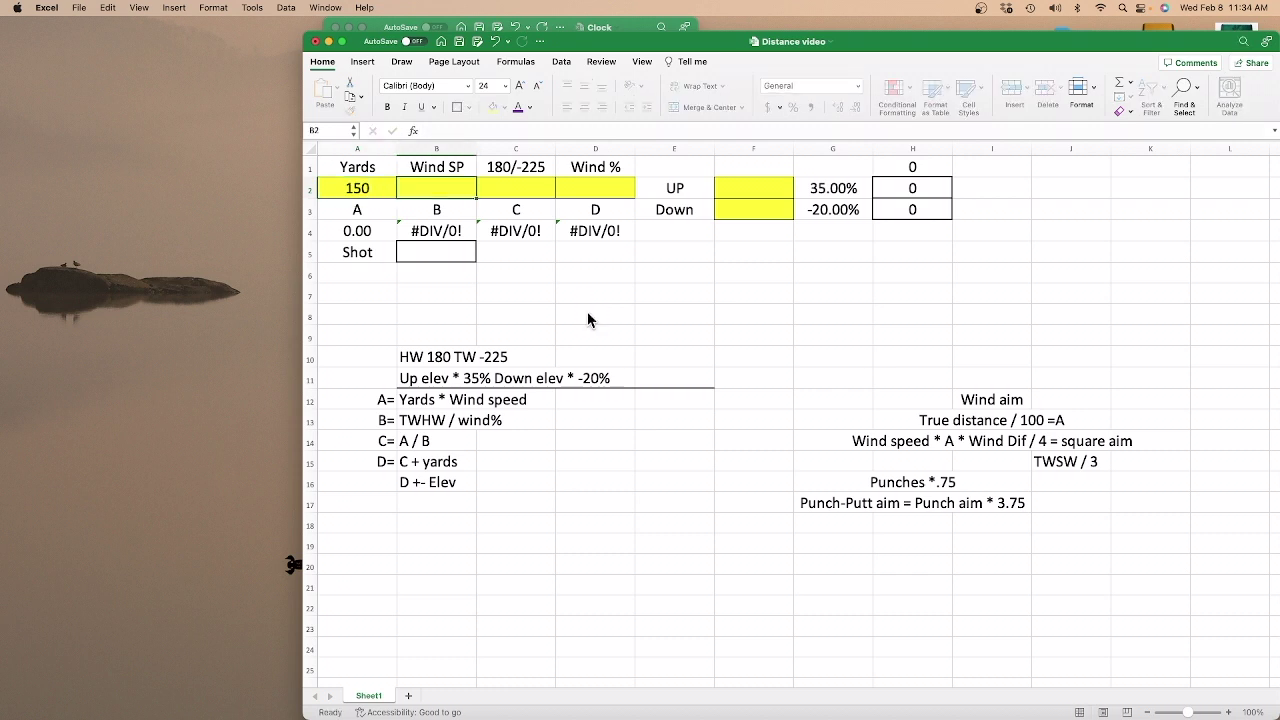
{"action": "type", "text": "10"}
{"action": "key", "text": "Tab"}
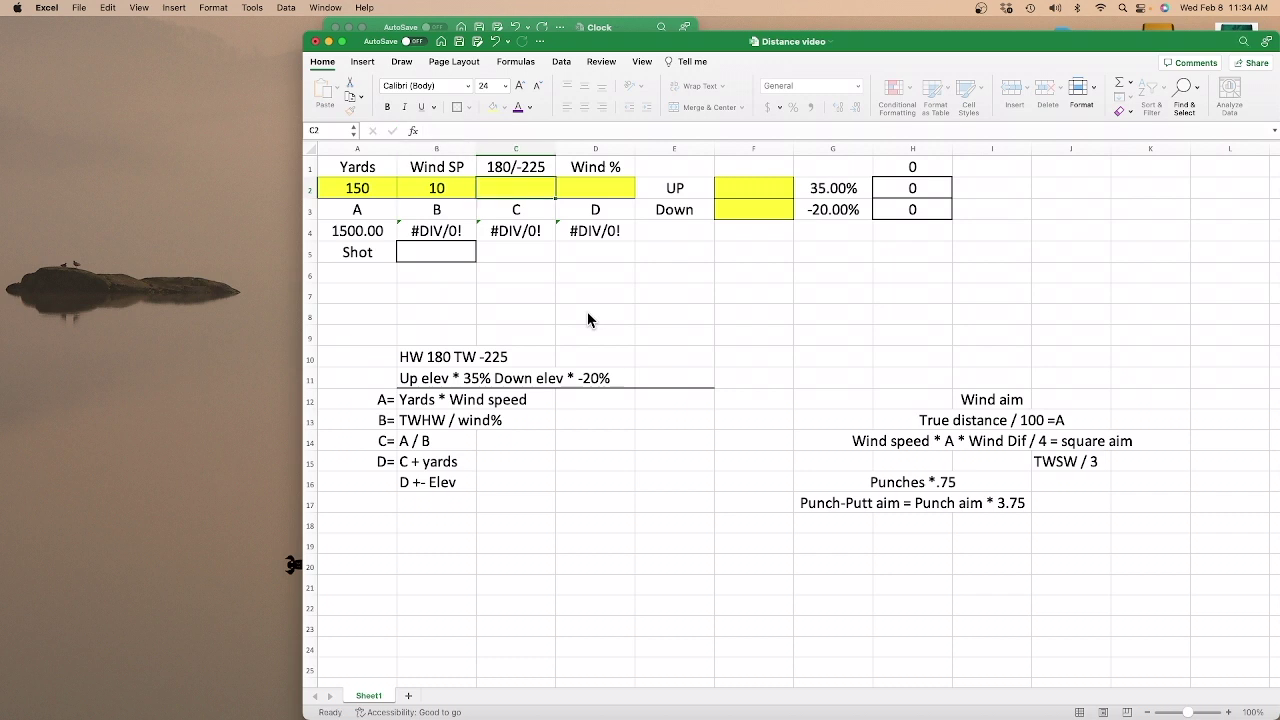
{"action": "type", "text": "-225"}
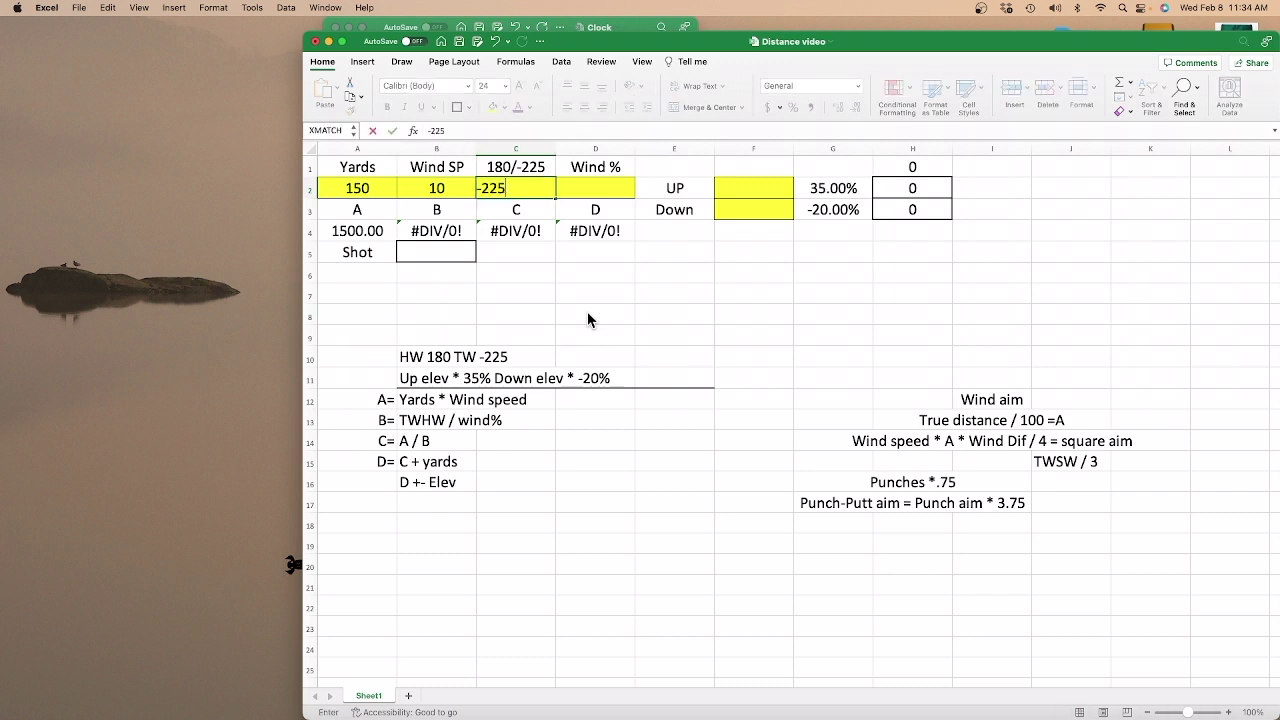
{"action": "key", "text": "Tab"}
{"action": "type", "text": "25"}
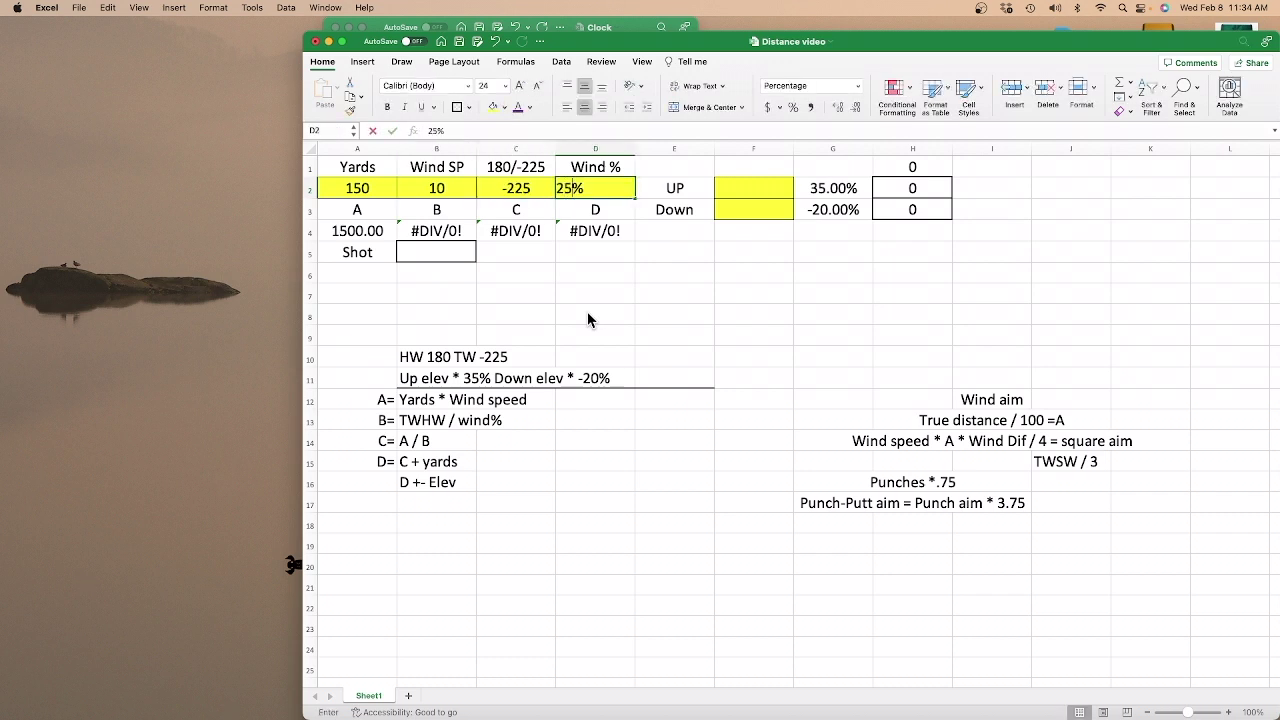
{"action": "key", "text": "Return"}
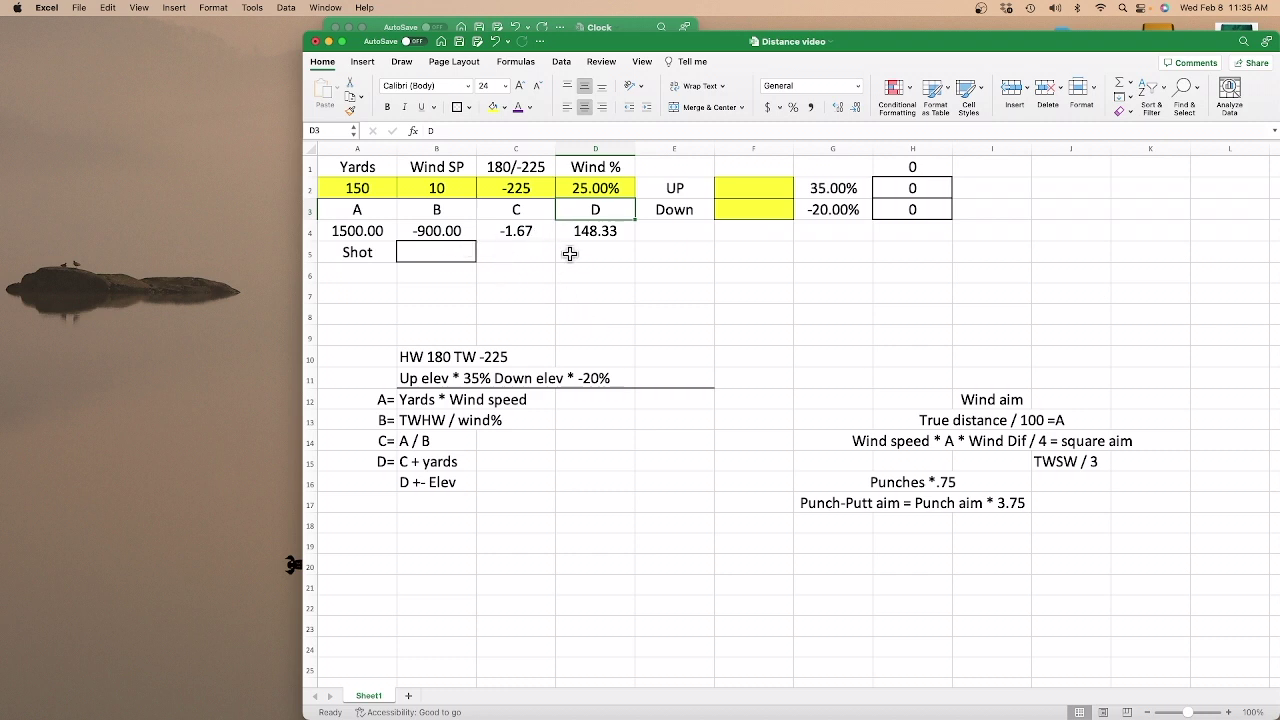
{"action": "left_click", "coordinate": [593, 233]}
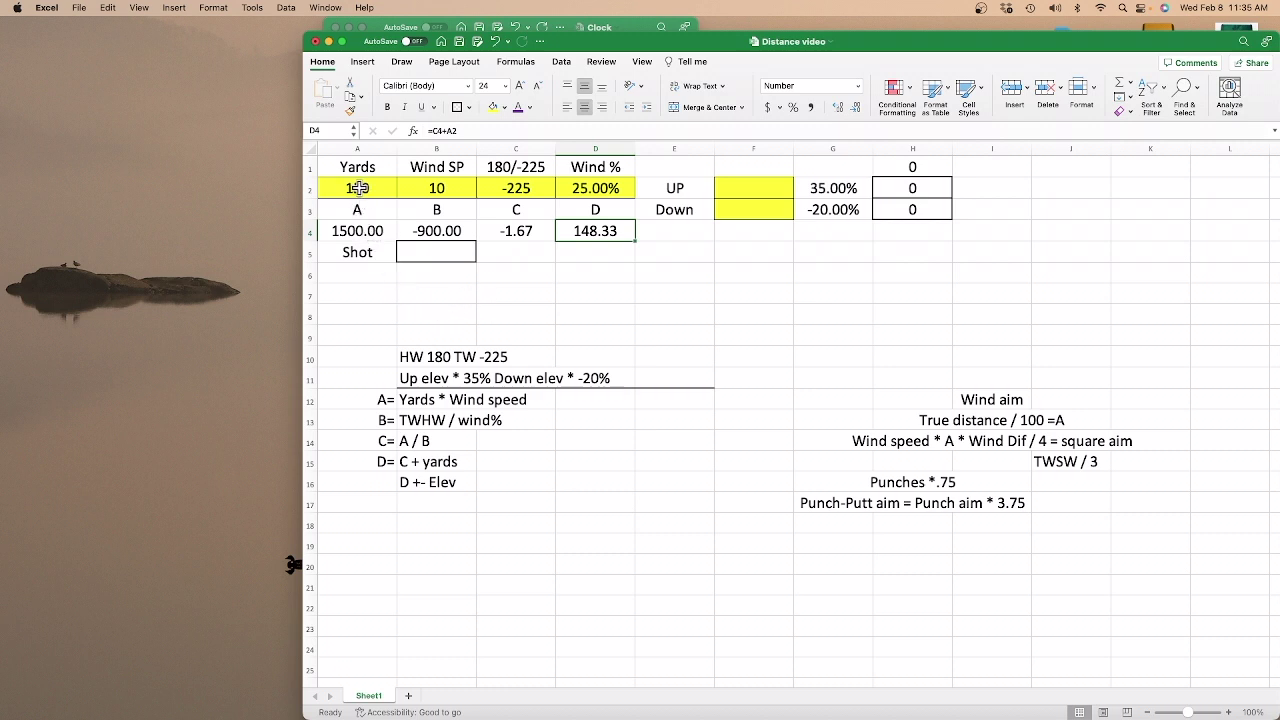
{"action": "left_click", "coordinate": [362, 233]}
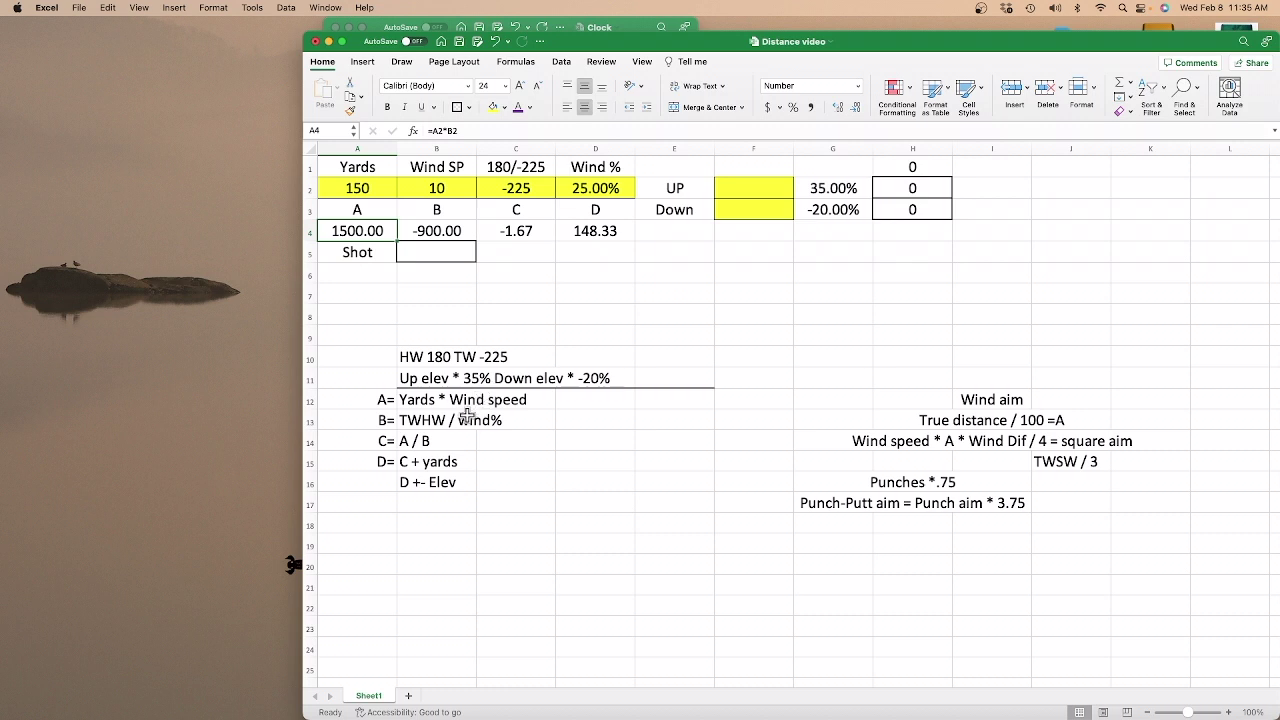
{"action": "left_click", "coordinate": [527, 194]}
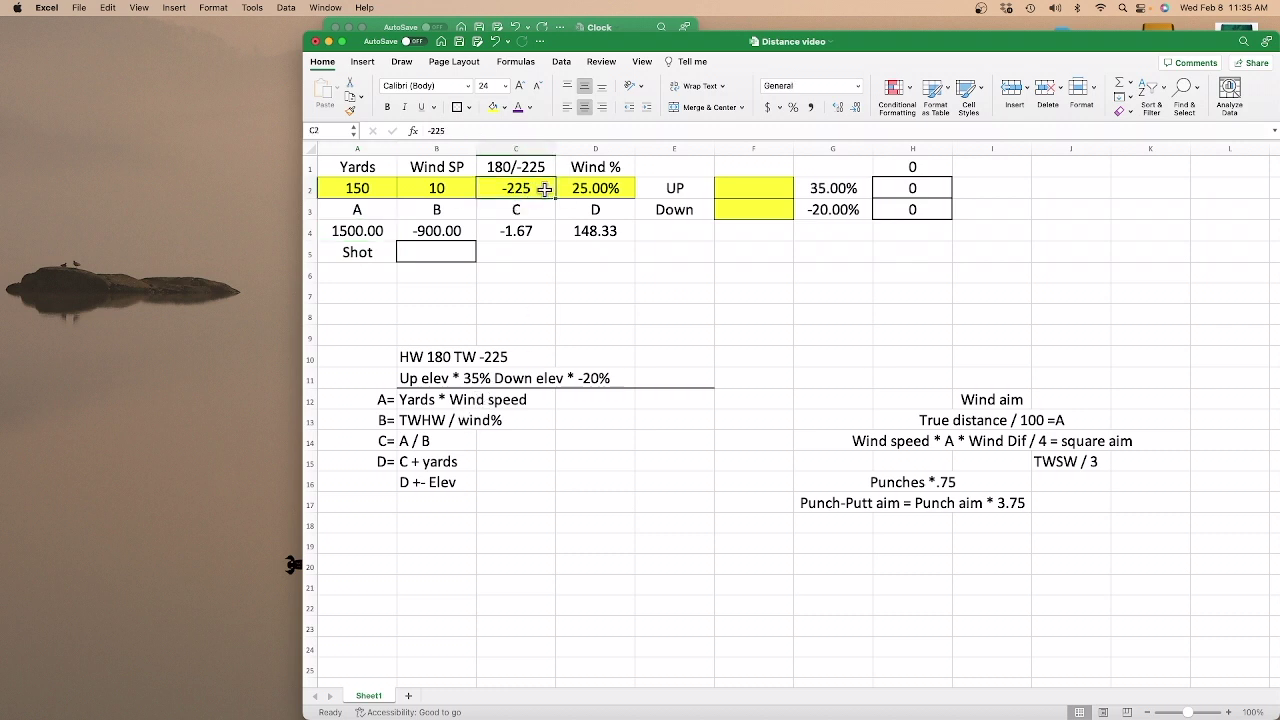
{"action": "left_click", "coordinate": [610, 190]}
{"action": "left_click", "coordinate": [452, 231]}
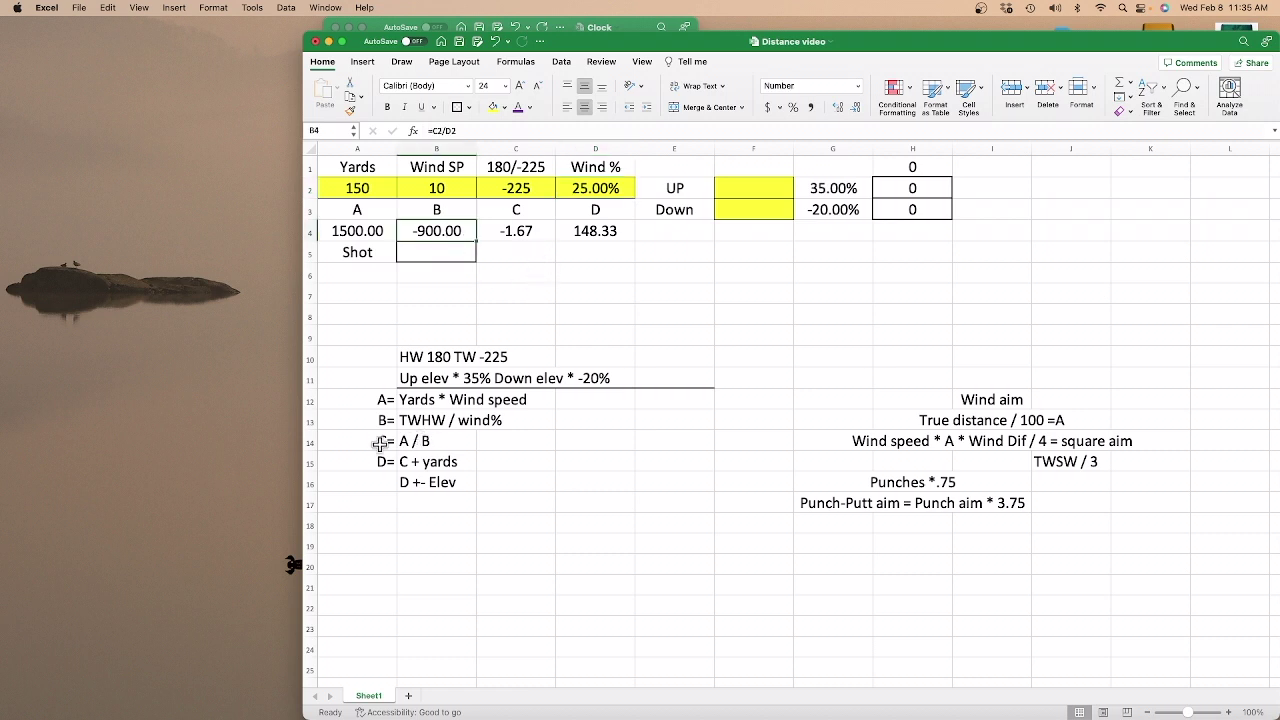
{"action": "left_click", "coordinate": [335, 232]}
{"action": "left_click", "coordinate": [451, 231]}
{"action": "left_click", "coordinate": [545, 231]}
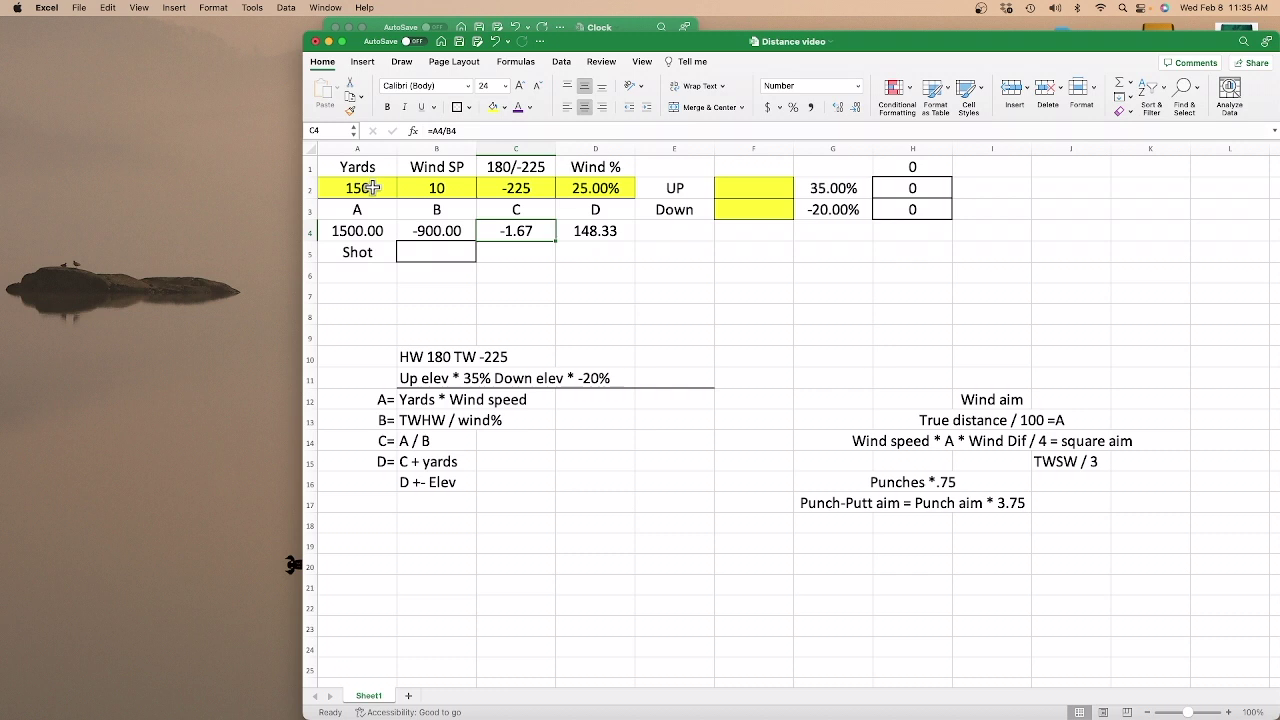
{"action": "left_click", "coordinate": [604, 228]}
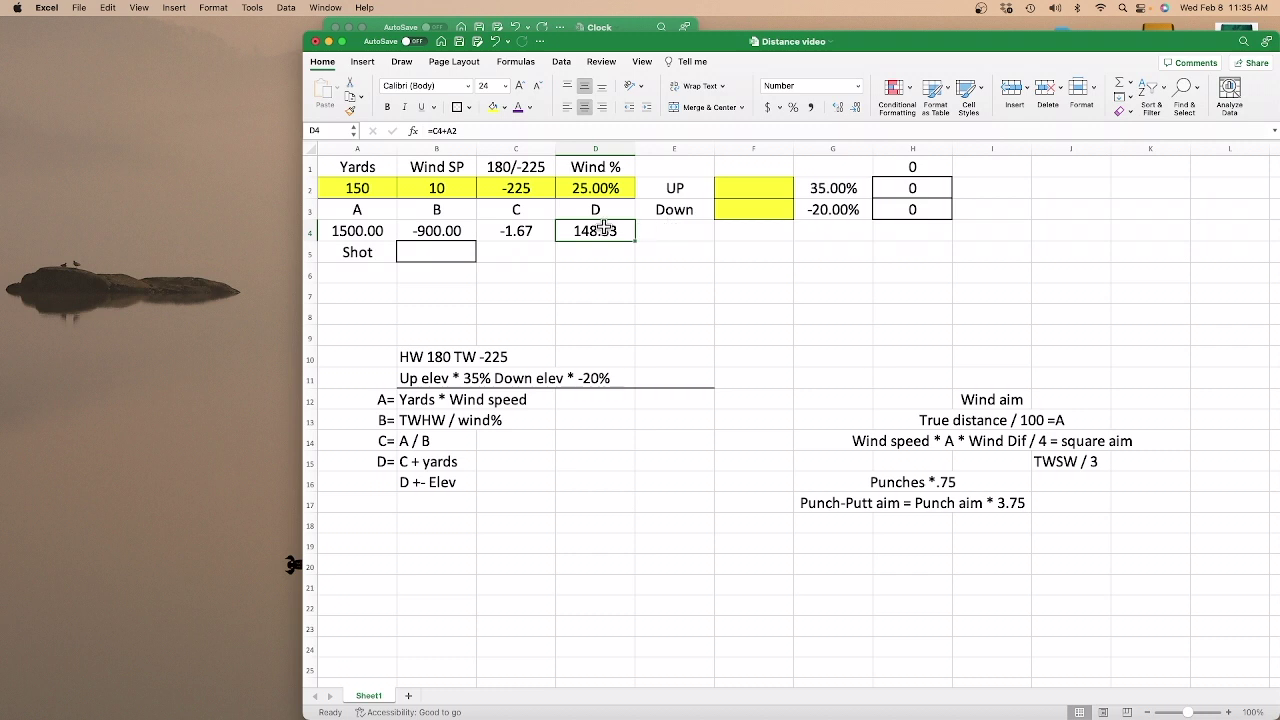
{"action": "left_click", "coordinate": [751, 194]}
Try 5 as the UP elevation, then clear it and enter 5 under Down instead.
{"action": "type", "text": "5"}
{"action": "key", "text": "Return"}
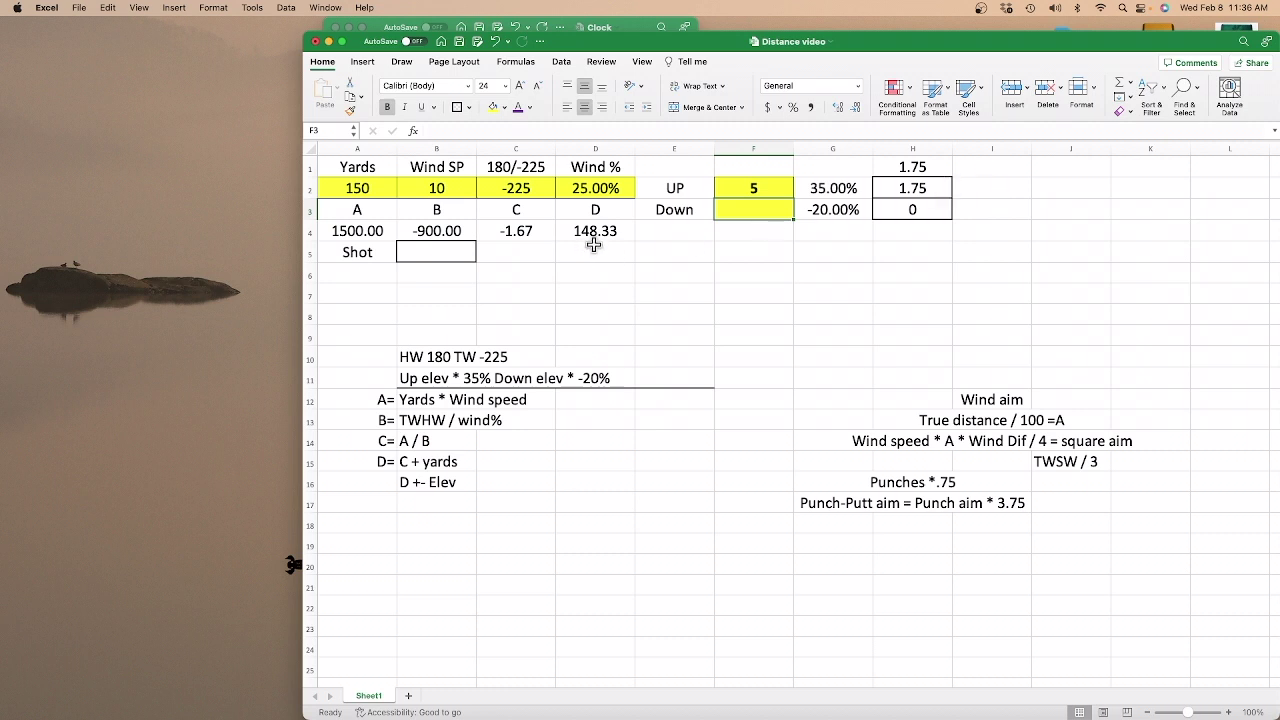
{"action": "left_click", "coordinate": [760, 188]}
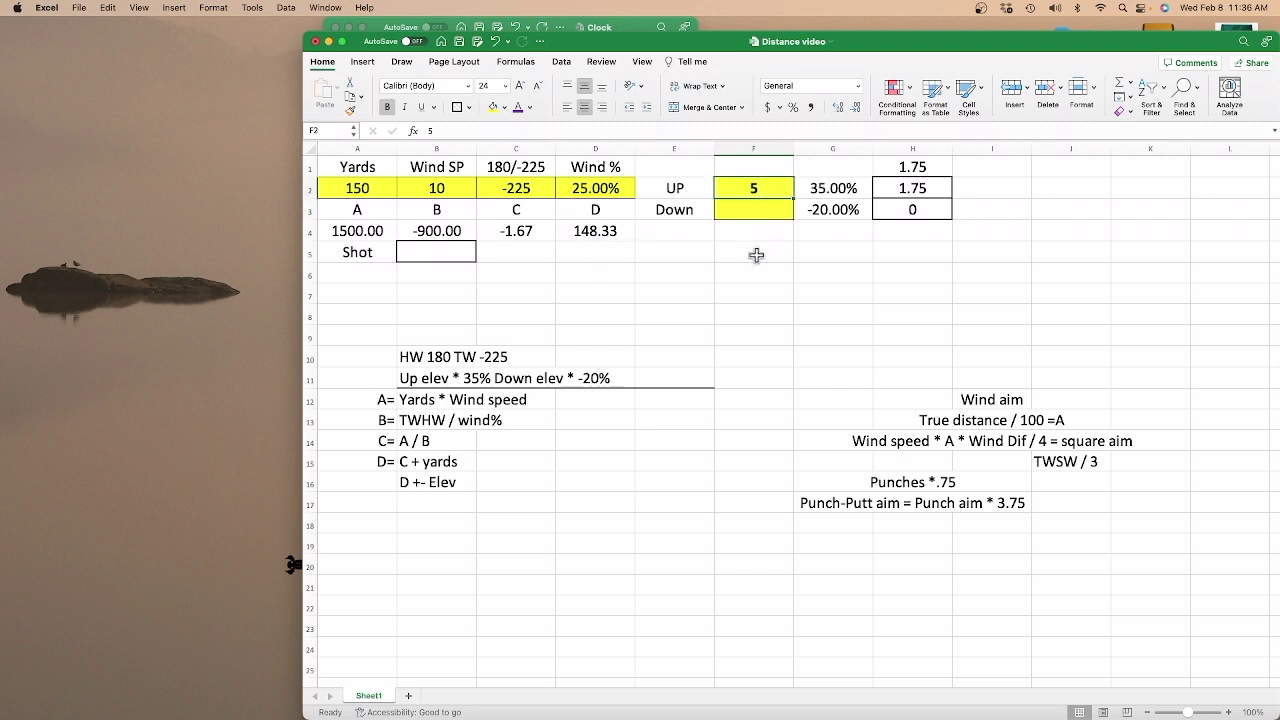
{"action": "key", "text": "Delete"}
{"action": "key", "text": "Down"}
{"action": "type", "text": "5"}
{"action": "key", "text": "Return"}
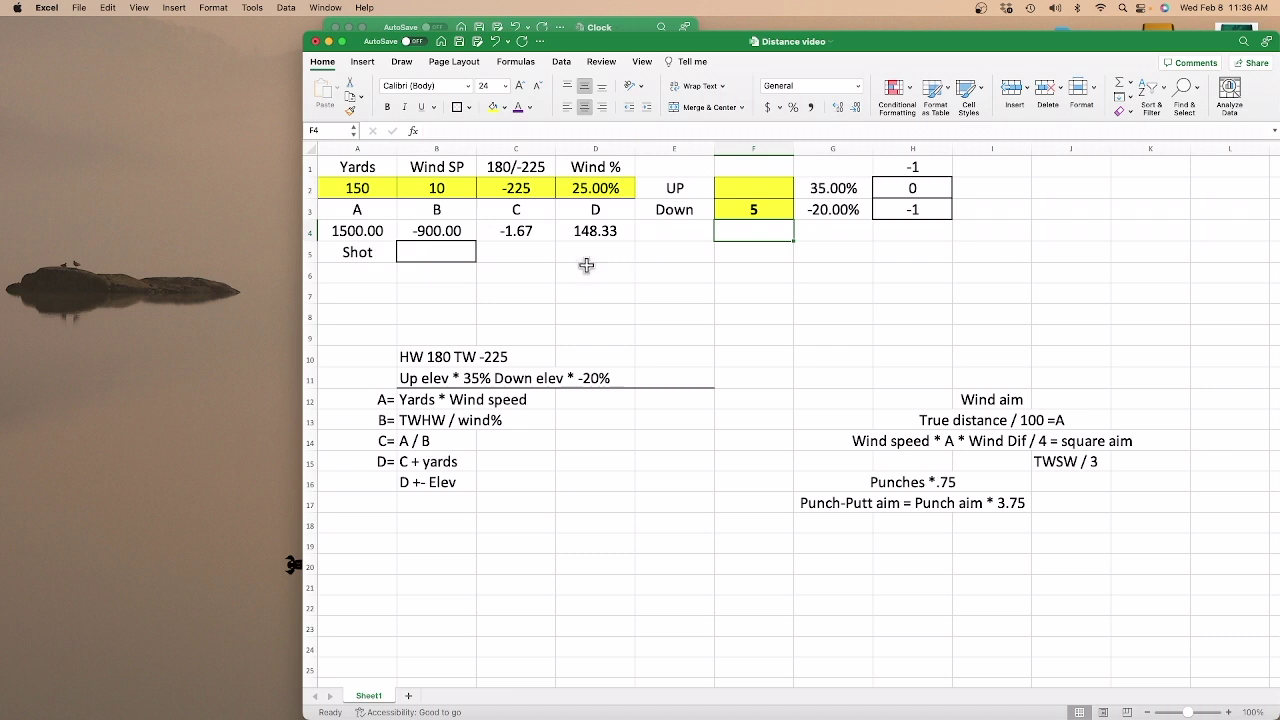
Review the Shot cell B5, the D4 formula and the H1 elevation total (=H2+H3).
{"action": "left_click", "coordinate": [416, 251]}
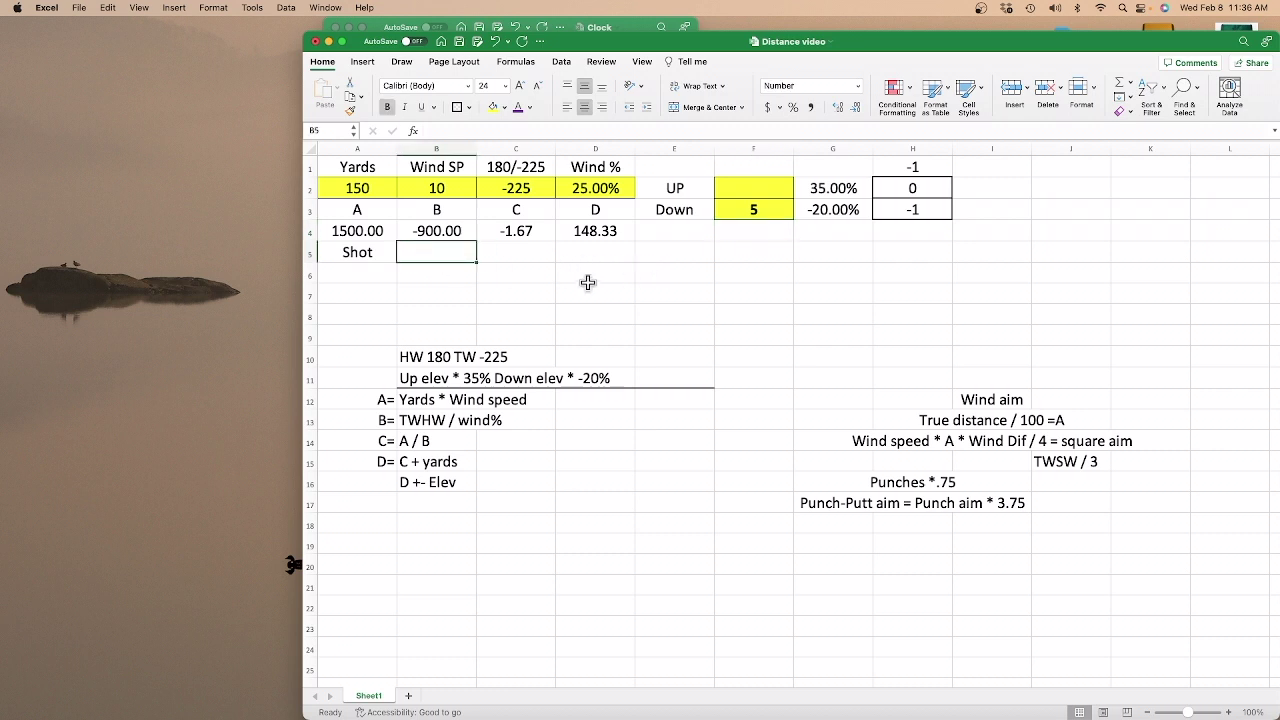
{"action": "left_click", "coordinate": [594, 236]}
{"action": "left_click", "coordinate": [911, 167]}
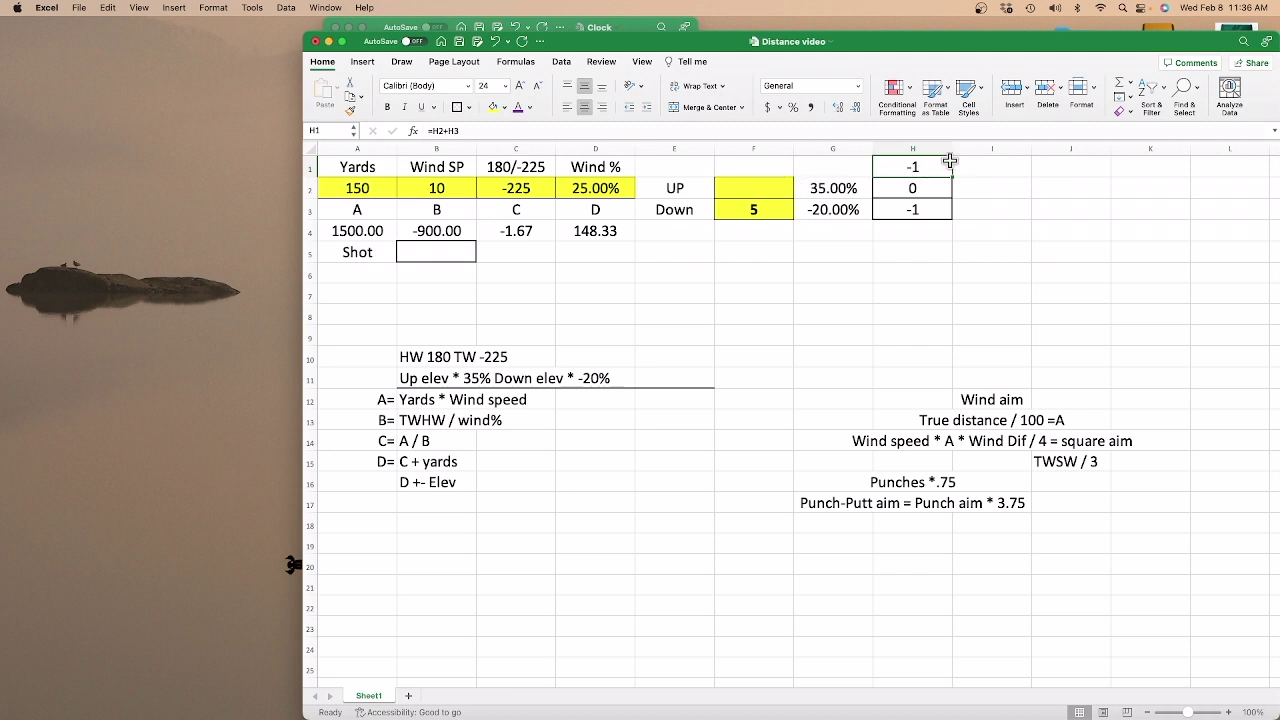
Clear Down in F3, test 5 as the UP elevation in F2, then clear F2 too.
{"action": "left_click", "coordinate": [744, 210]}
{"action": "key", "text": "Delete"}
{"action": "key", "text": "Up"}
{"action": "type", "text": "5"}
{"action": "key", "text": "Return"}
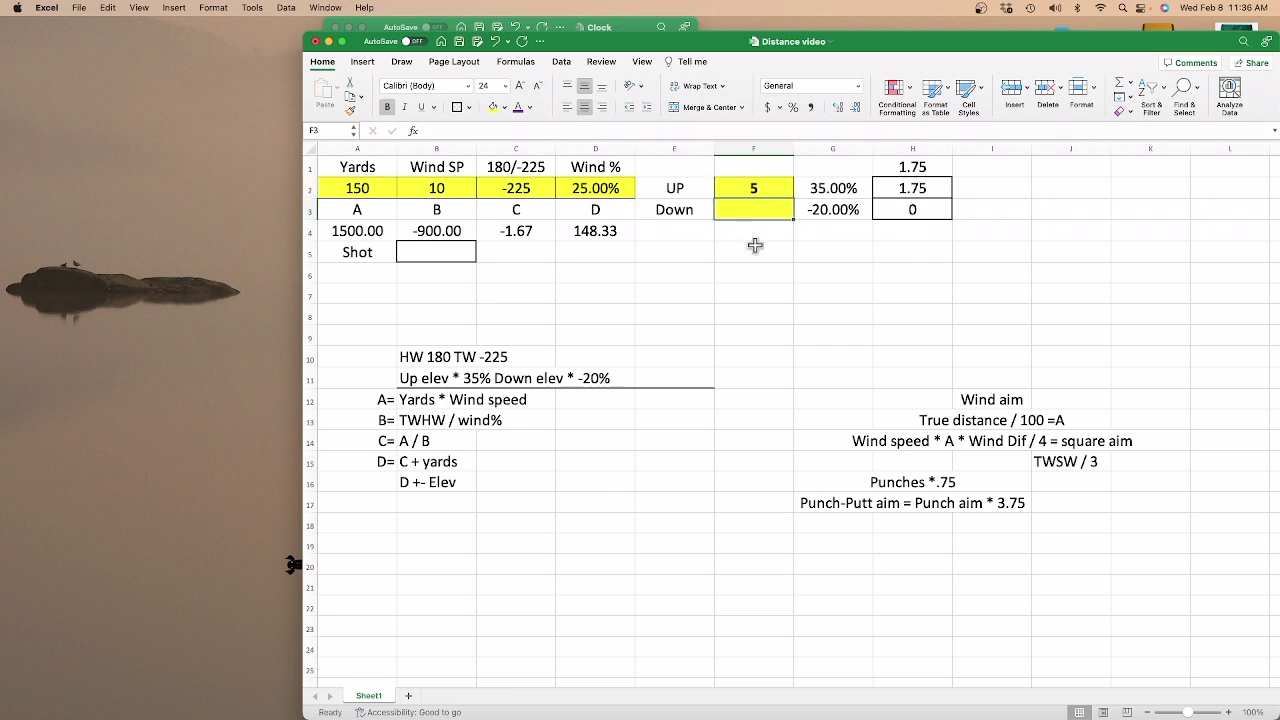
{"action": "left_click", "coordinate": [753, 186]}
{"action": "key", "text": "Delete"}
{"action": "left_click", "coordinate": [452, 251]}
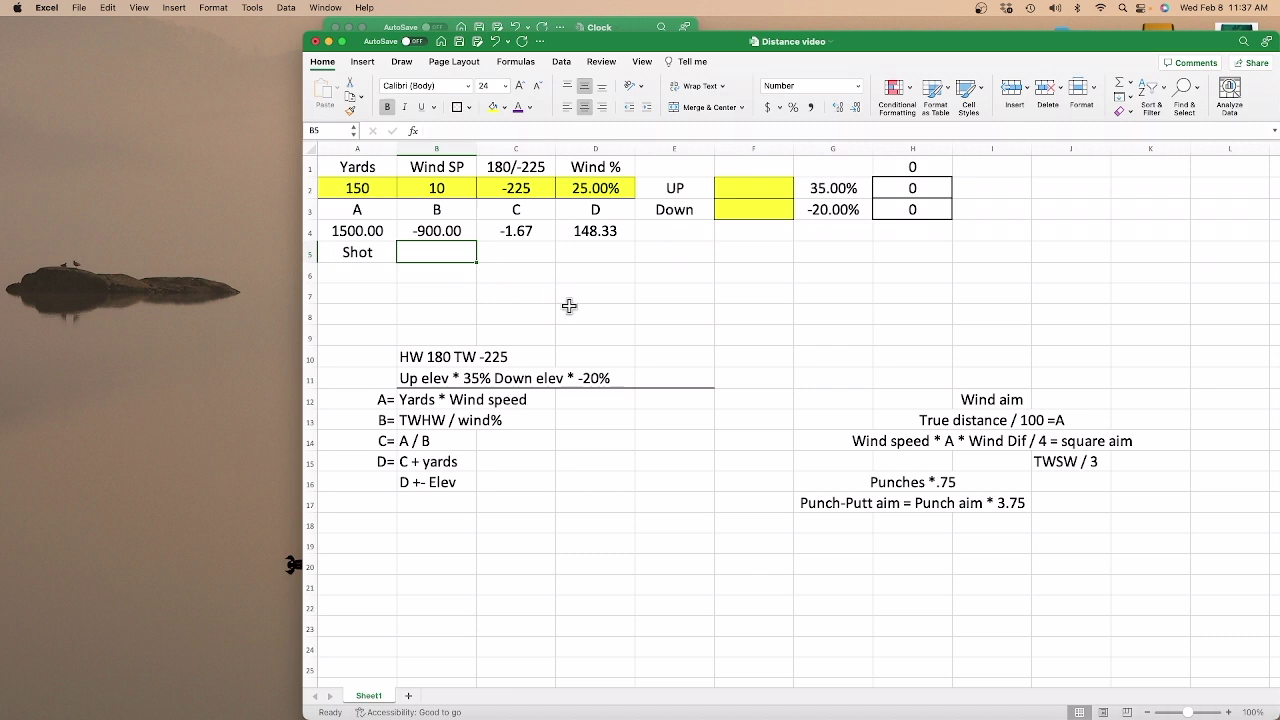
Enter =D4+H1 in B5 so Shot adds the elevation total to D, showing 148.33.
{"action": "type", "text": "="}
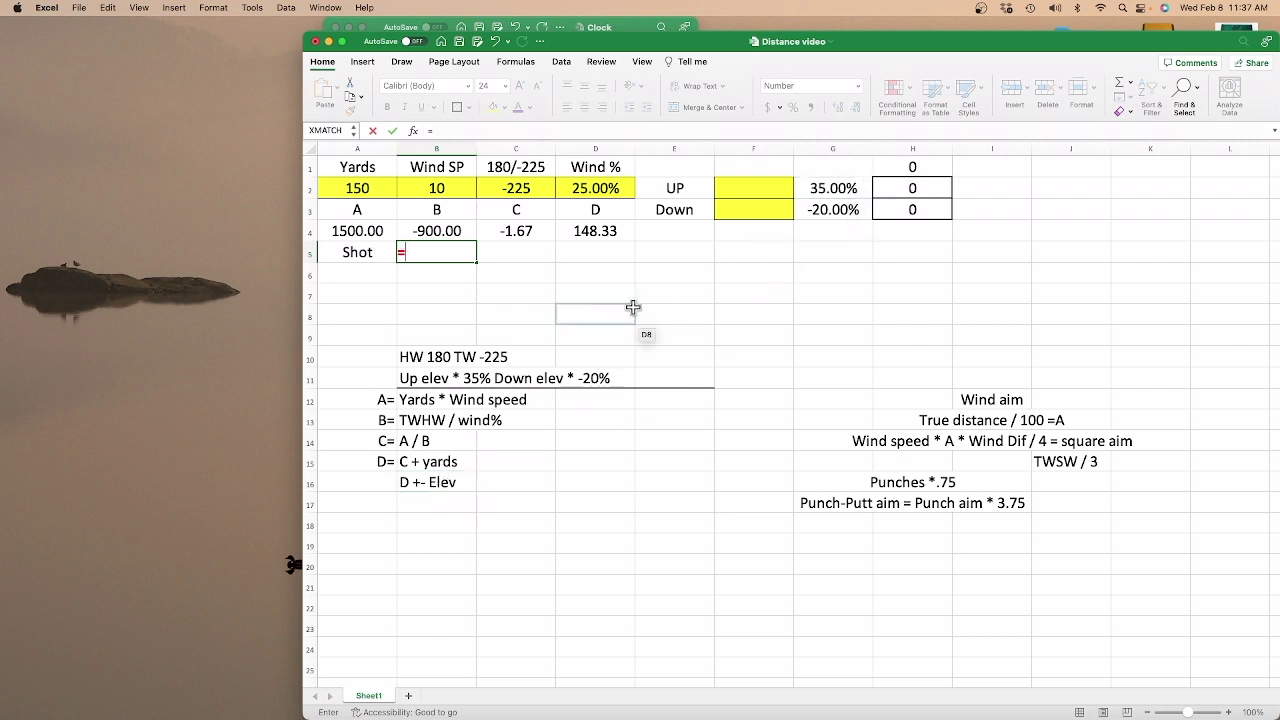
{"action": "left_click", "coordinate": [599, 233]}
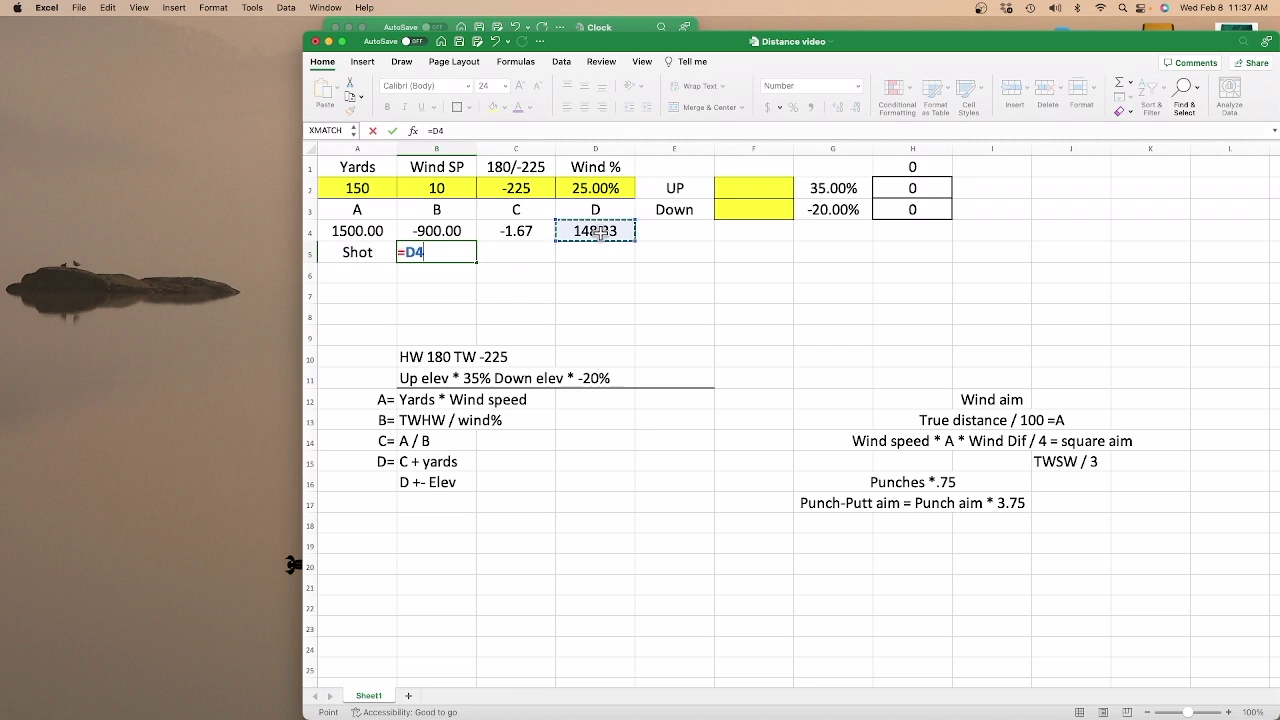
{"action": "type", "text": "+"}
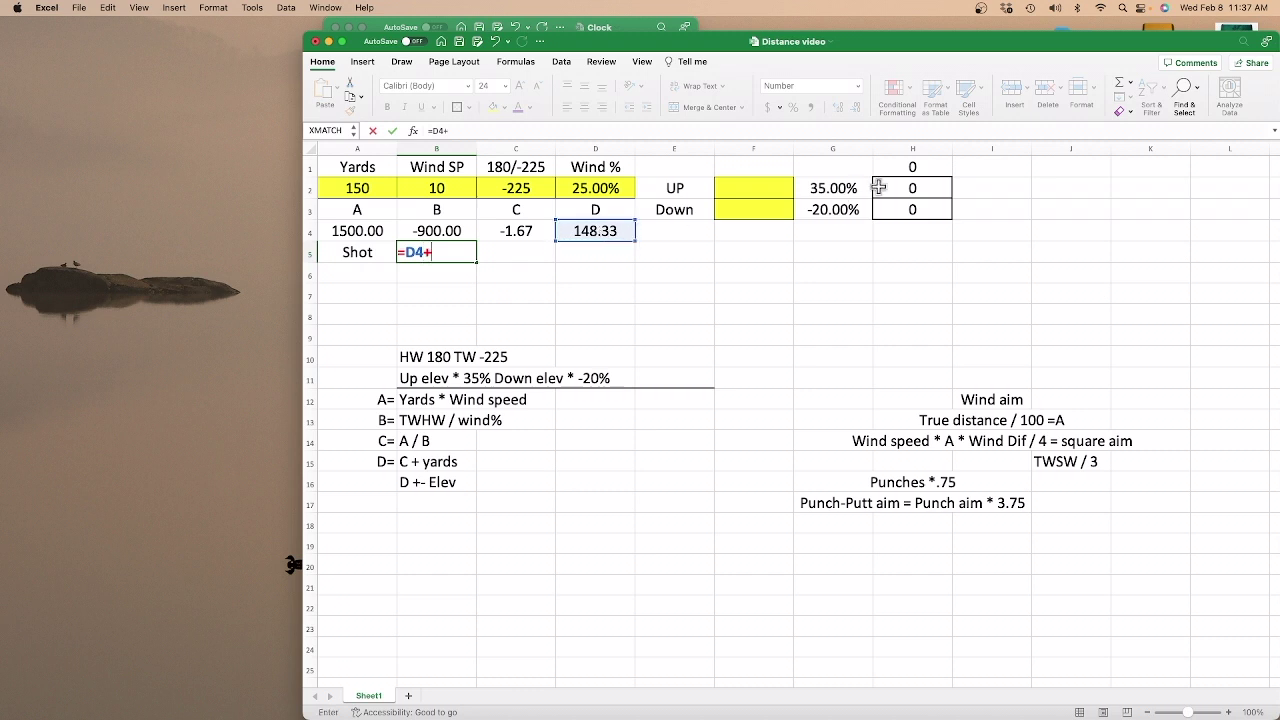
{"action": "left_click", "coordinate": [917, 166]}
{"action": "key", "text": "Return"}
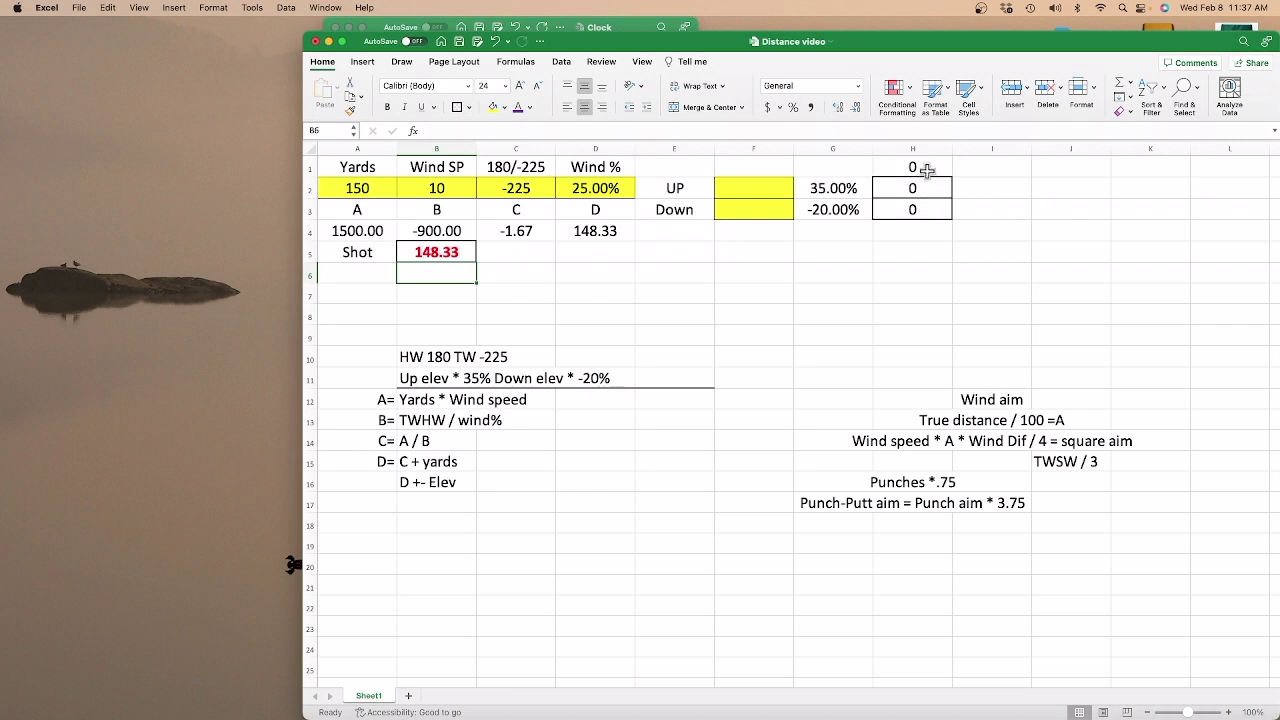
{"action": "left_click", "coordinate": [752, 192]}
Try 5 as UP, clear it, then enter 5 as Down and check B5 and A2.
{"action": "type", "text": "5"}
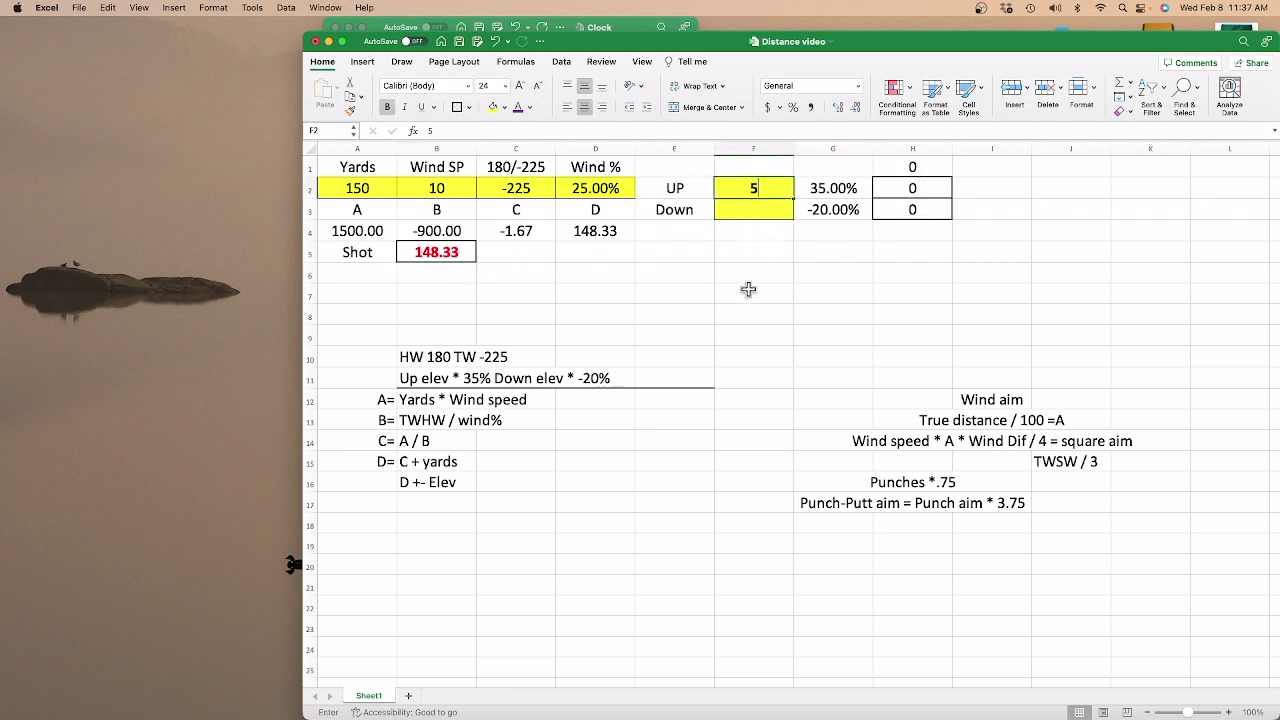
{"action": "key", "text": "Return"}
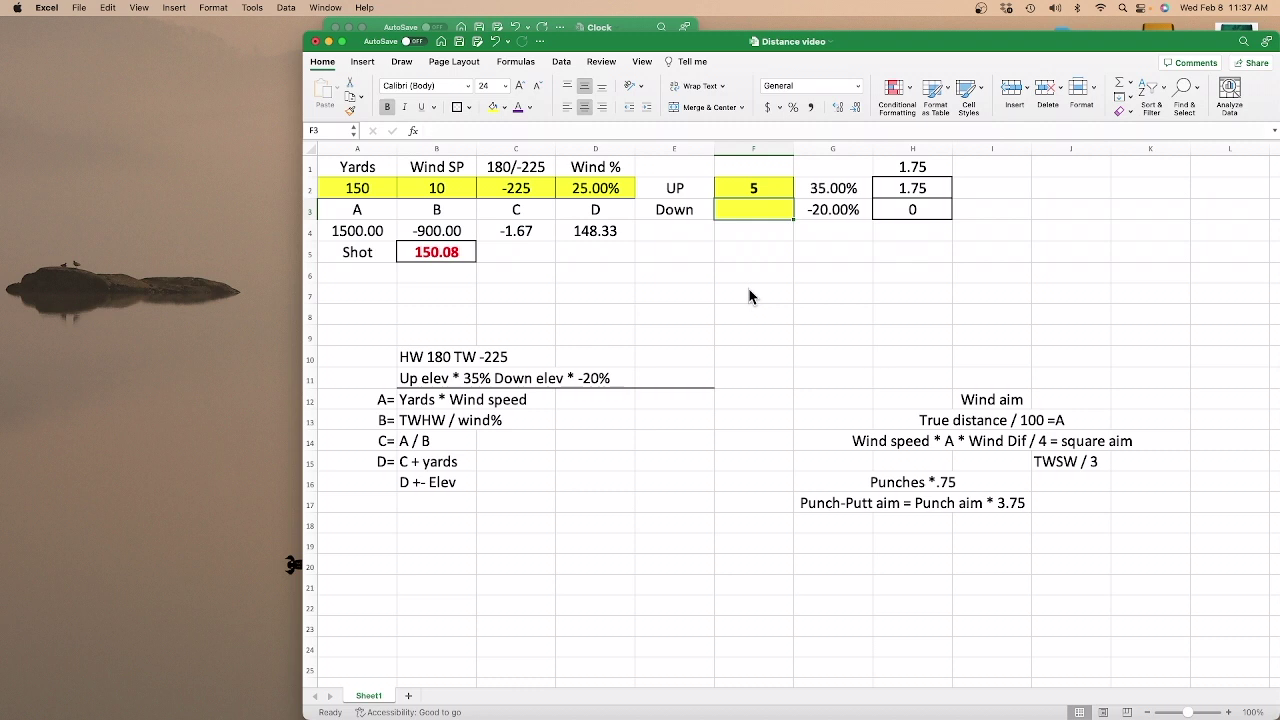
{"action": "key", "text": "Up"}
{"action": "key", "text": "Delete"}
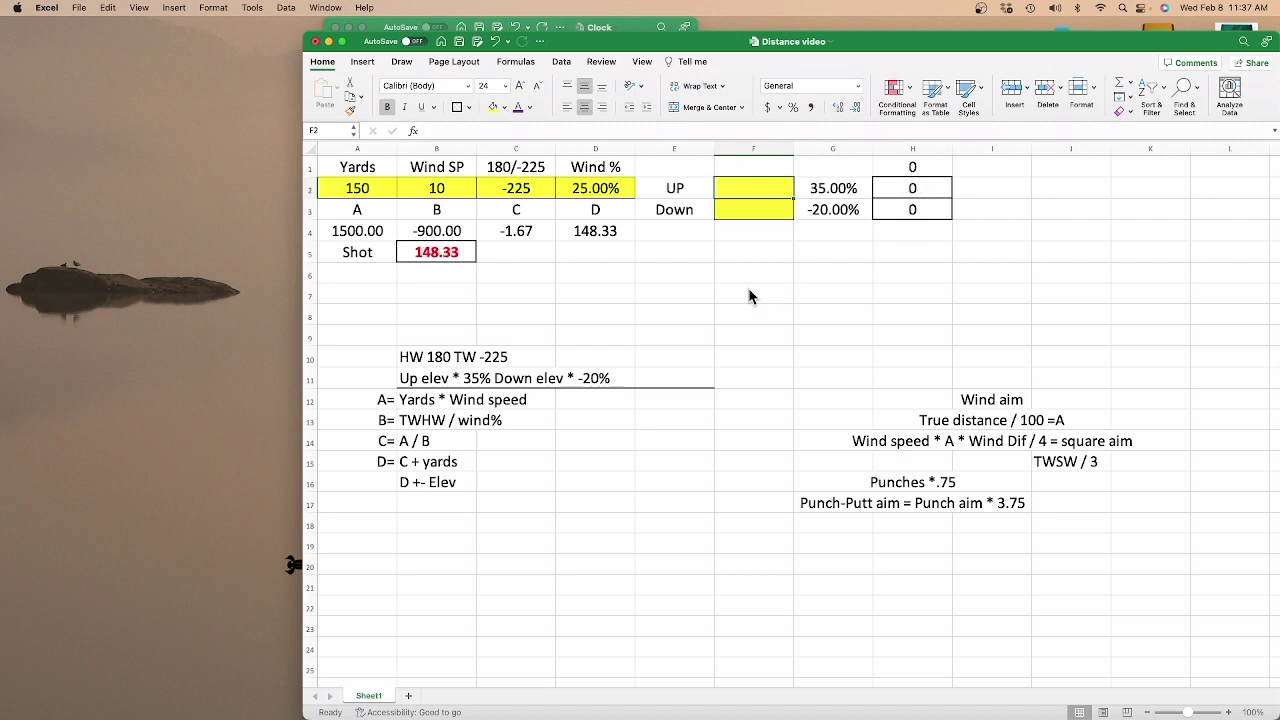
{"action": "key", "text": "Down"}
{"action": "type", "text": "5"}
{"action": "key", "text": "Return"}
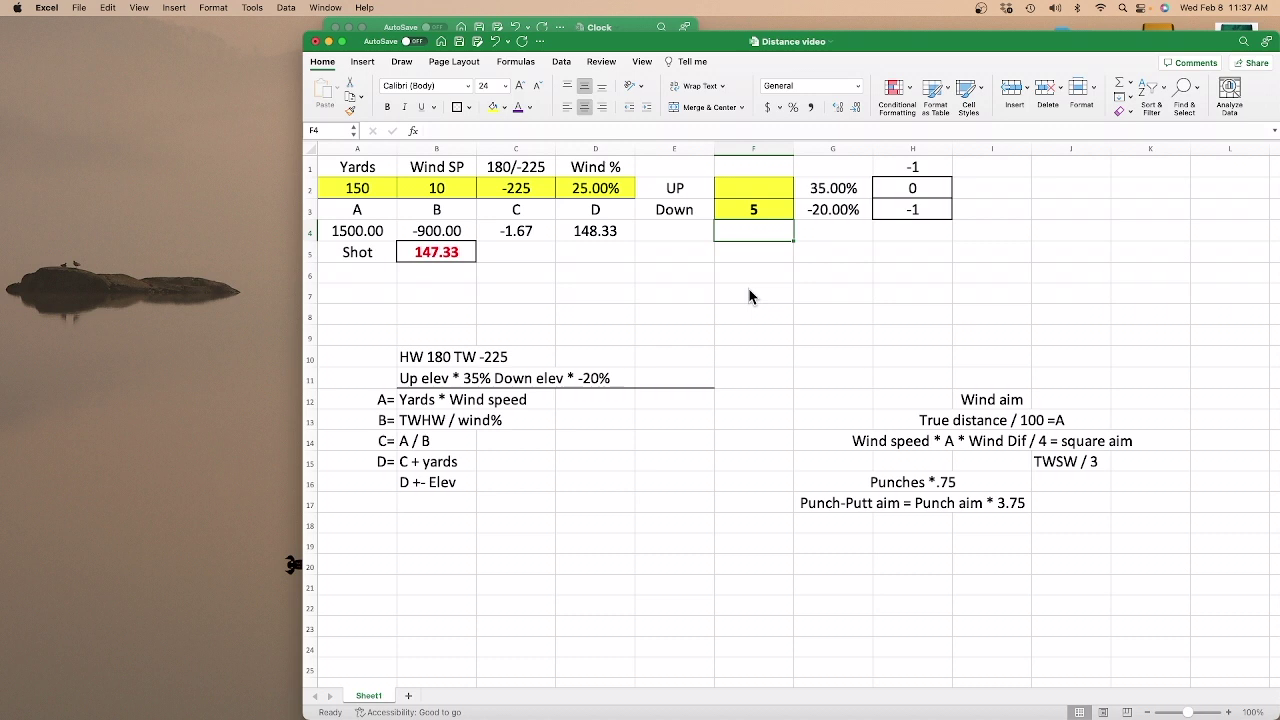
{"action": "left_click", "coordinate": [456, 256]}
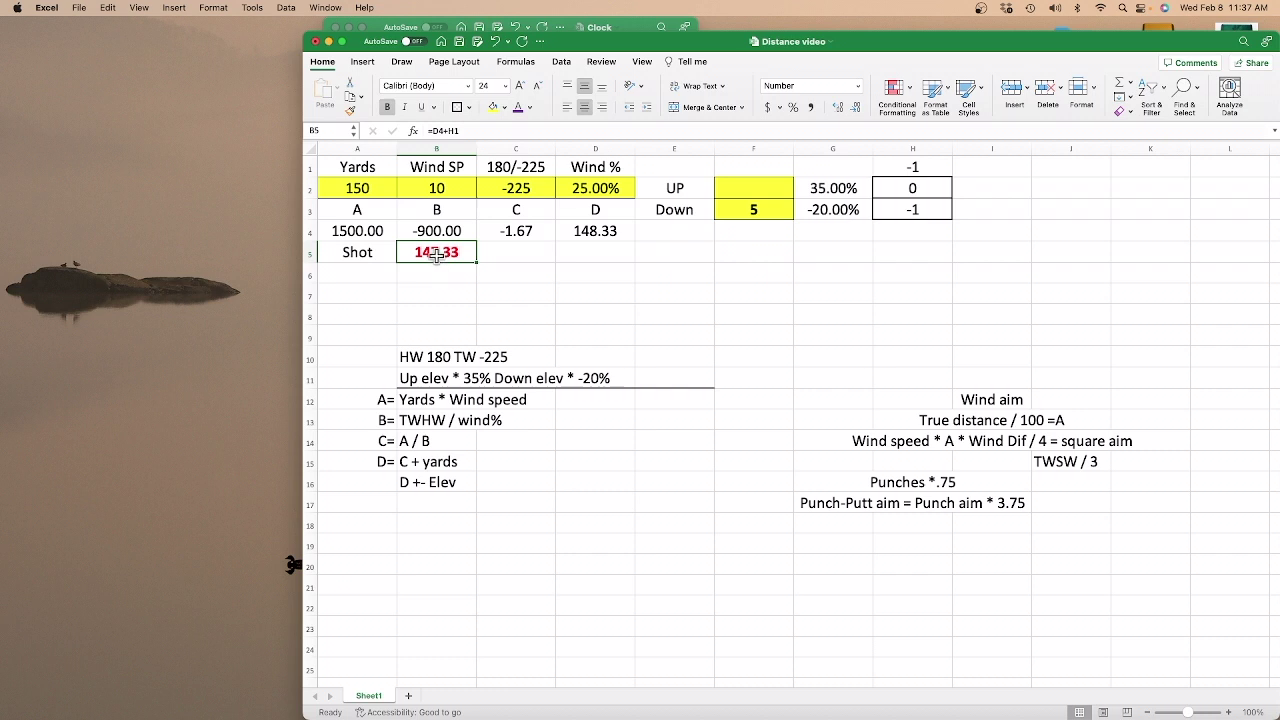
{"action": "left_click", "coordinate": [372, 192]}
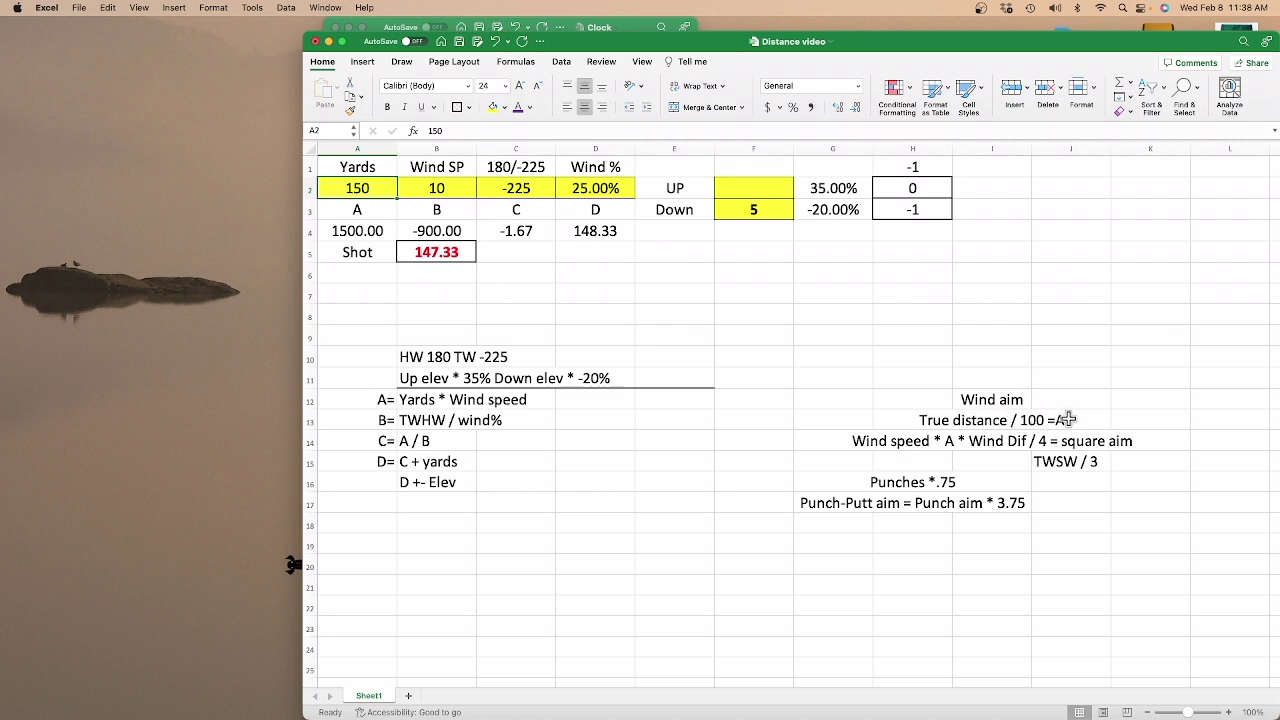
{"action": "left_click", "coordinate": [456, 195]}
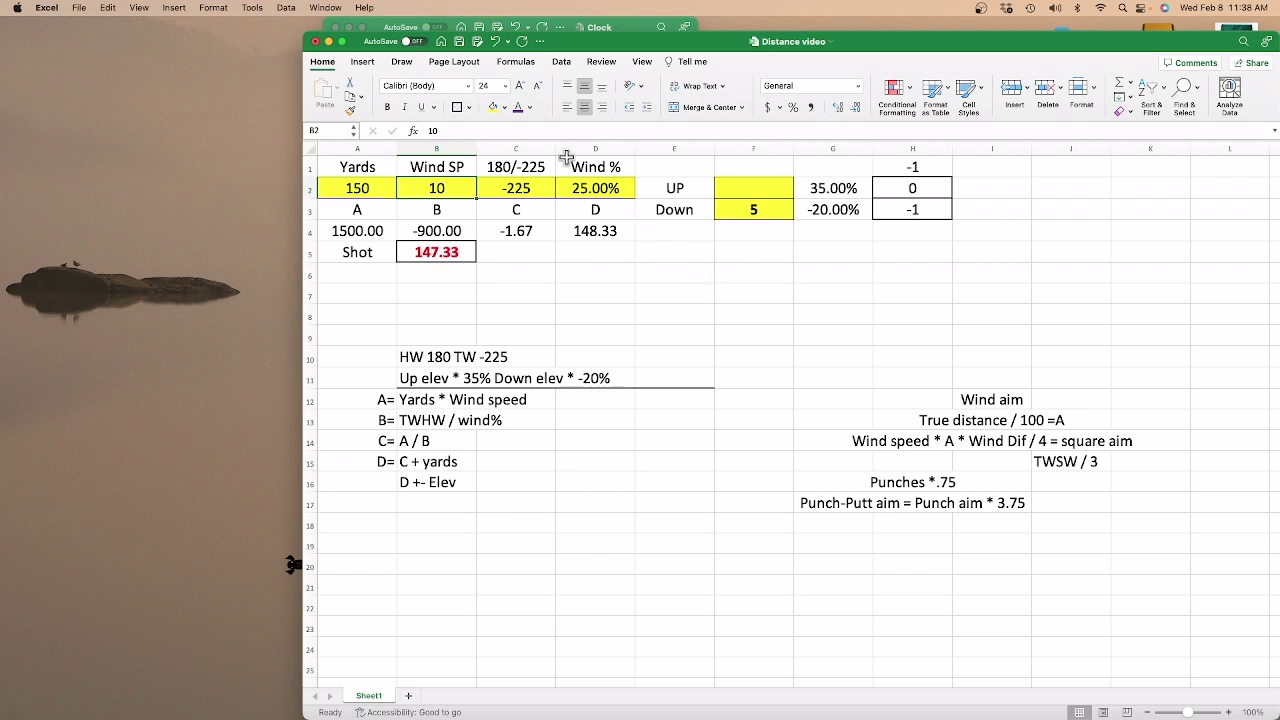
{"action": "left_click", "coordinate": [608, 190]}
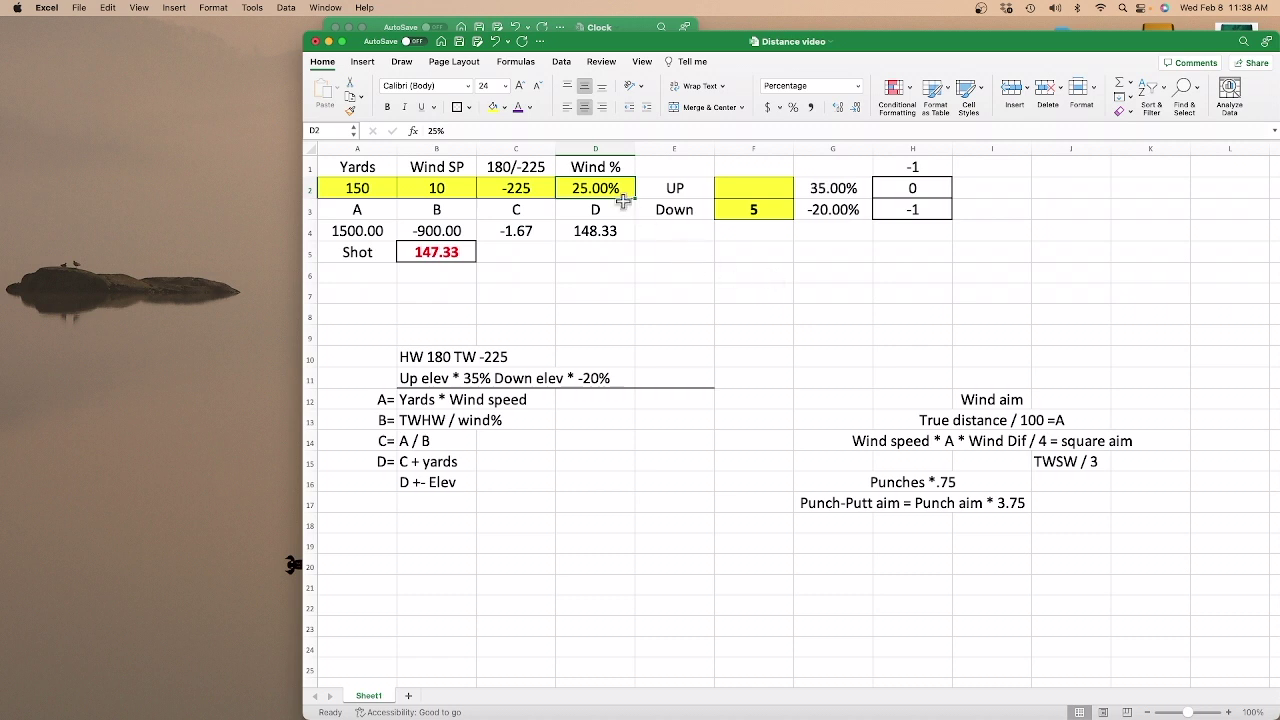
Label F5 'Wind Dif' and give F6 the formula =100%-D2.
{"action": "left_click", "coordinate": [737, 253]}
{"action": "type", "text": "Wind Dif"}
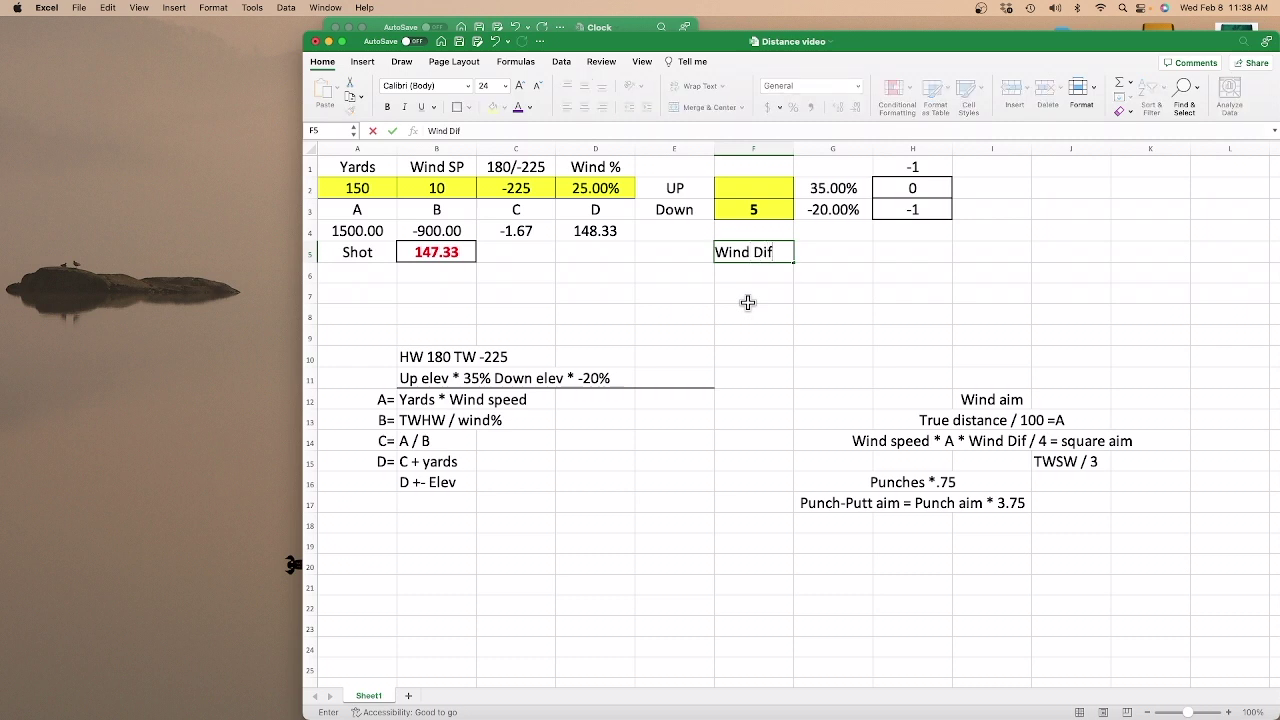
{"action": "key", "text": "Return"}
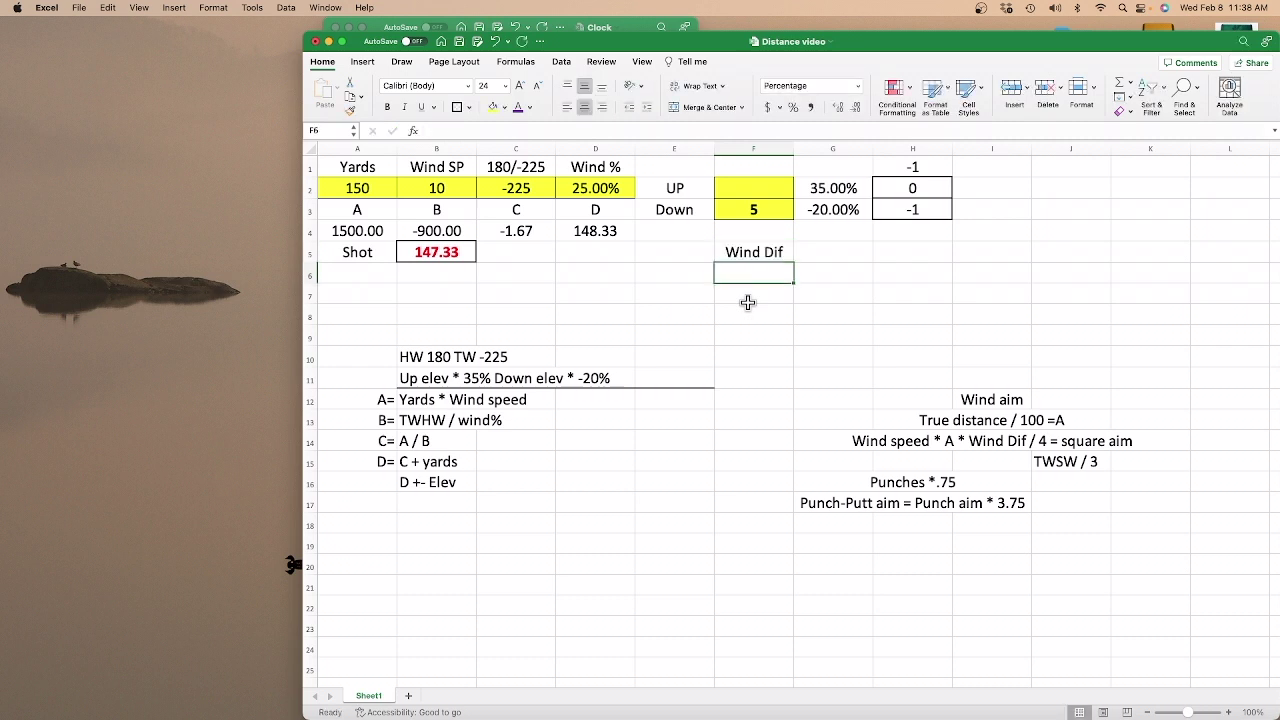
{"action": "type", "text": "="}
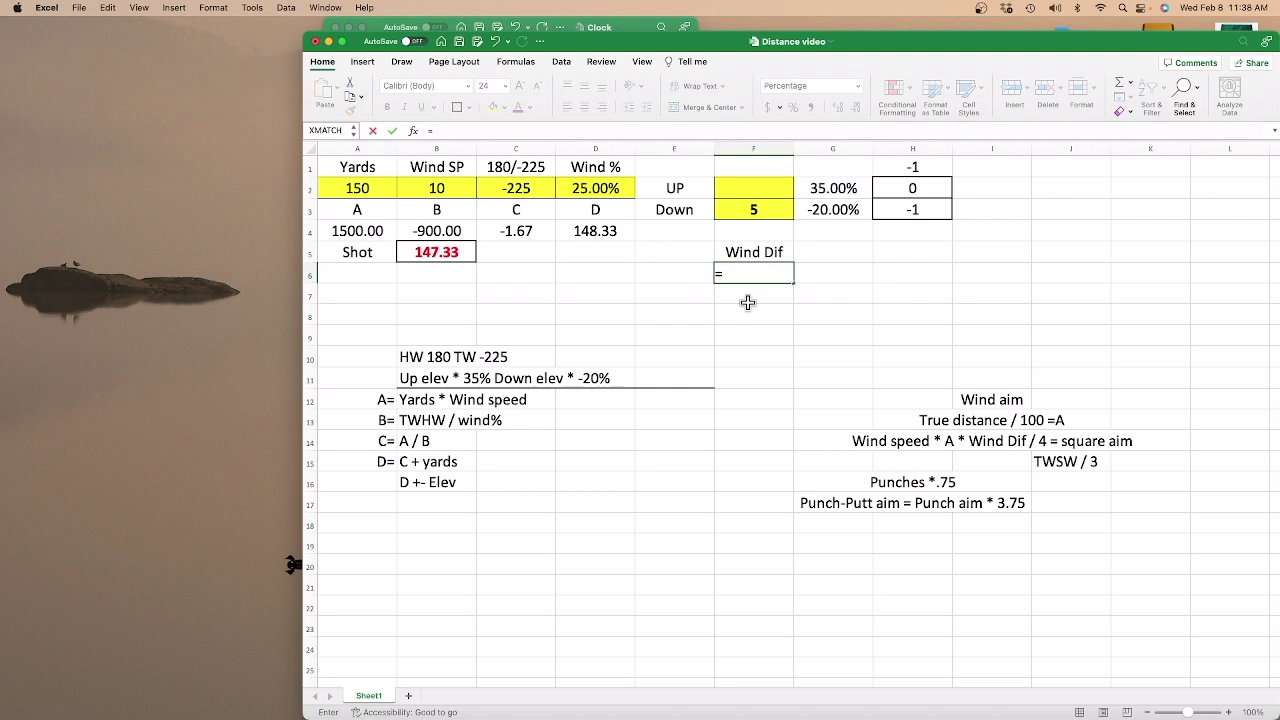
{"action": "type", "text": "100"}
{"action": "type", "text": "5"}
{"action": "type", "text": "%"}
{"action": "type", "text": "-"}
{"action": "left_click", "coordinate": [603, 188]}
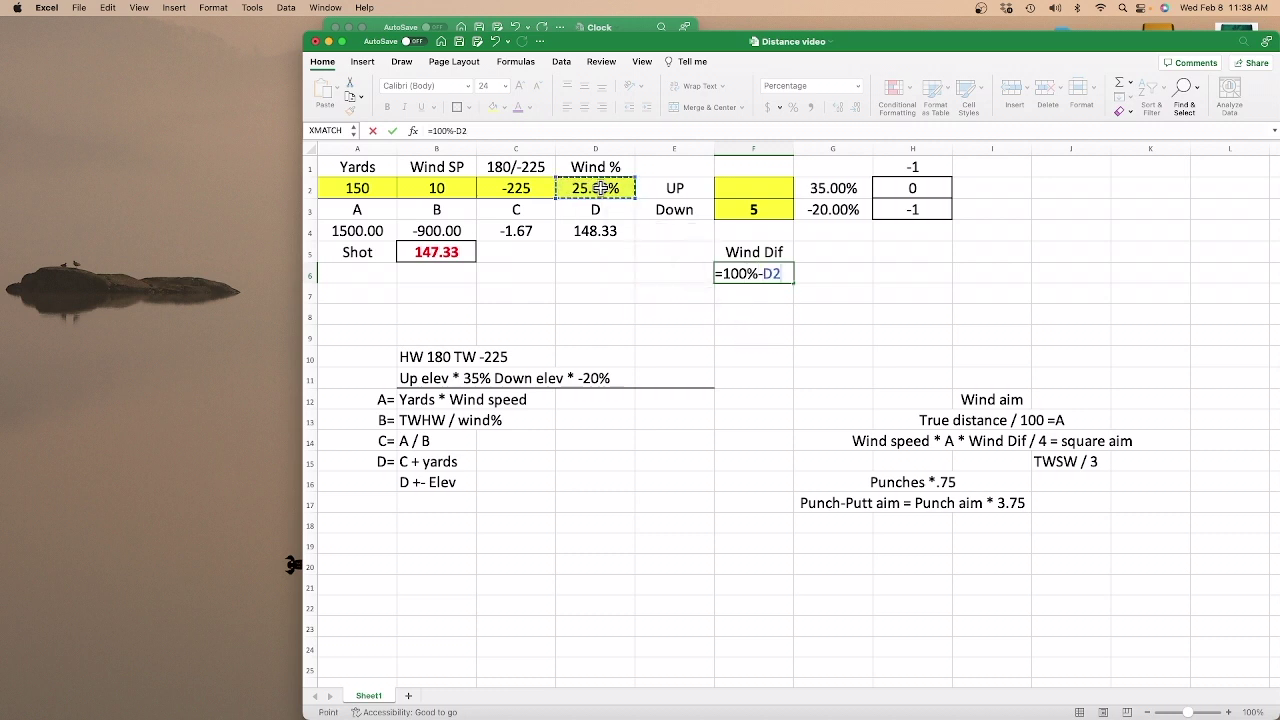
{"action": "key", "text": "Return"}
Change the Wind % in D2 to 30, making Wind Dif 70.0%.
{"action": "left_click", "coordinate": [597, 188]}
{"action": "type", "text": "30"}
{"action": "key", "text": "Return"}
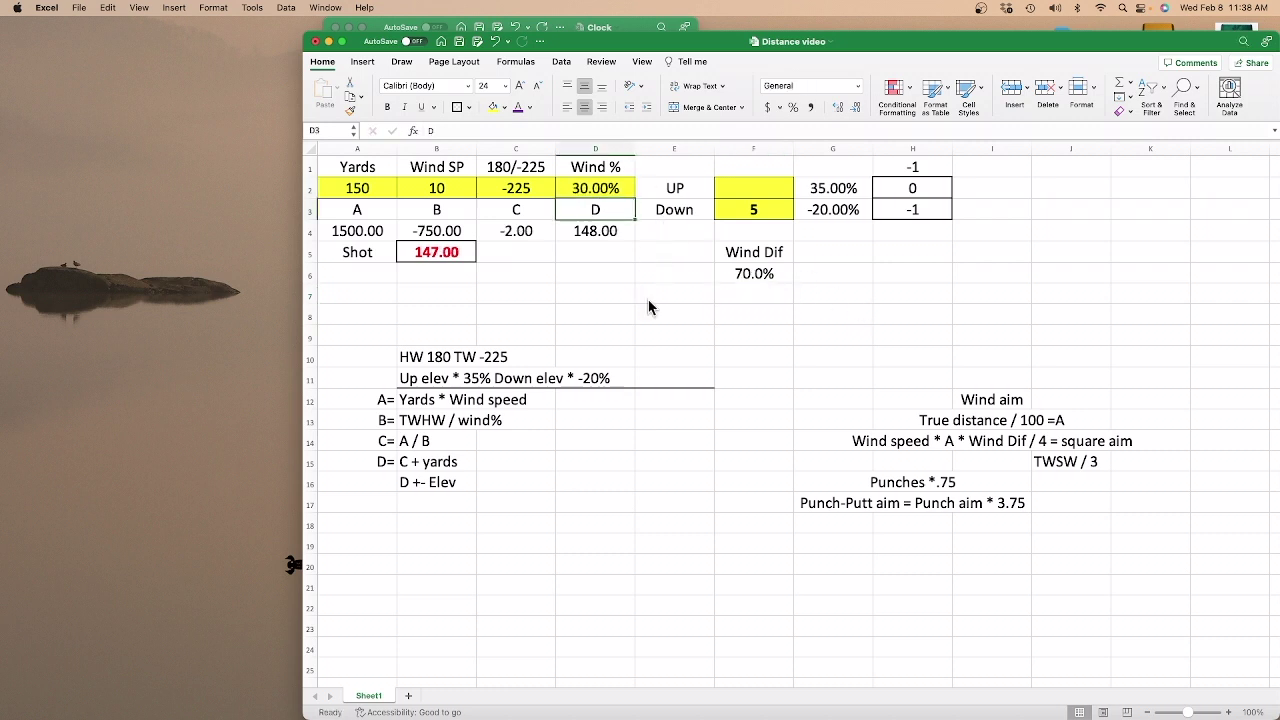
Try Wind % values of 75, 25 and 100 in D2.
{"action": "key", "text": "Up"}
{"action": "type", "text": "75"}
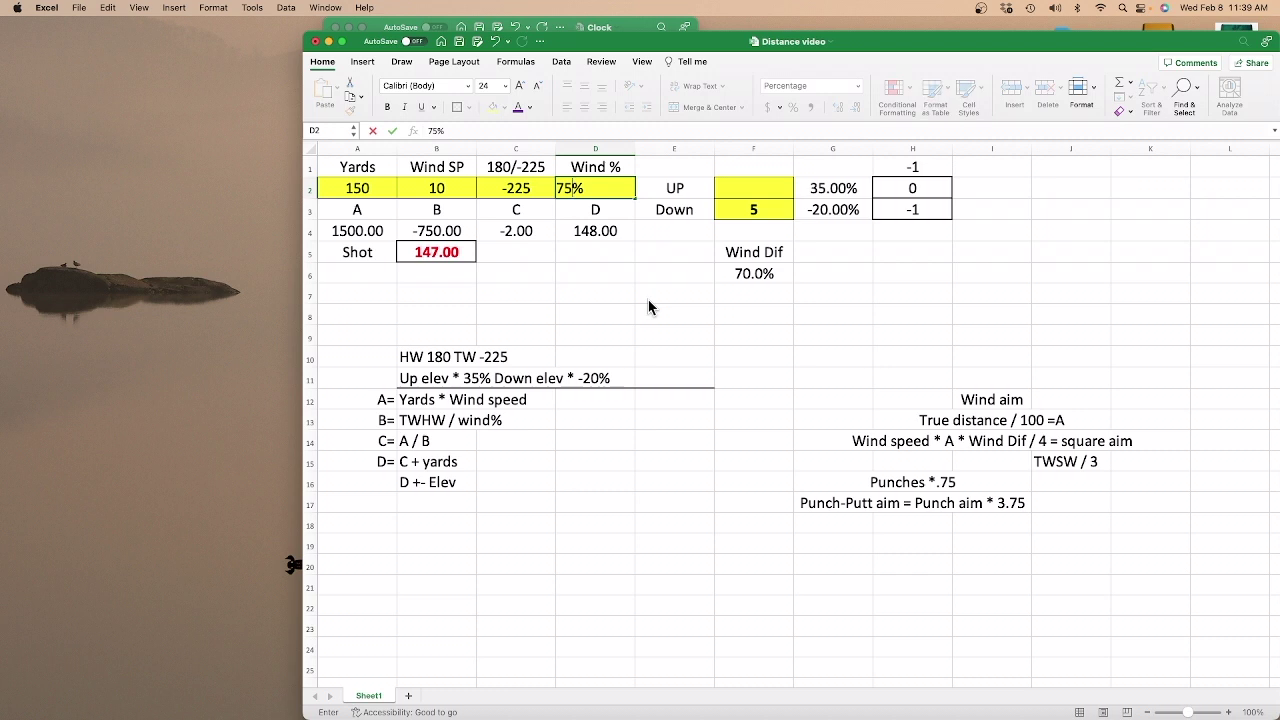
{"action": "key", "text": "Return"}
{"action": "key", "text": "Up"}
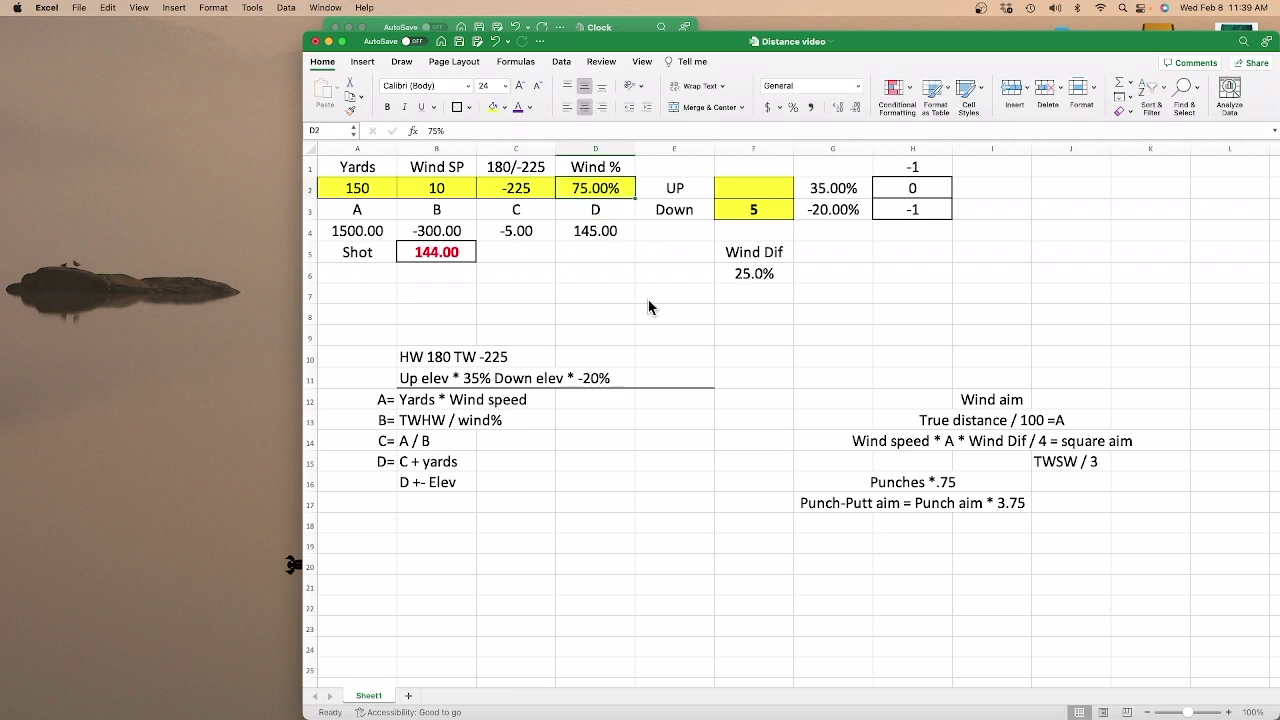
{"action": "type", "text": "25"}
{"action": "key", "text": "Return"}
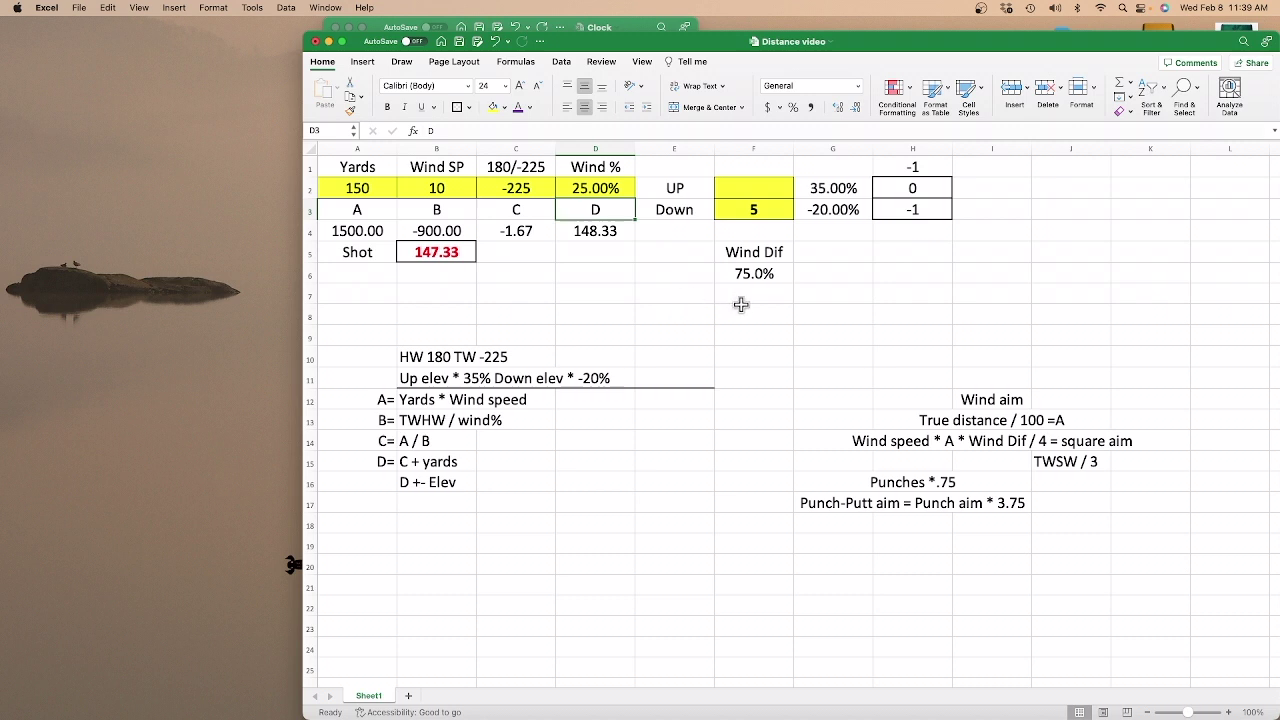
{"action": "left_click", "coordinate": [610, 184]}
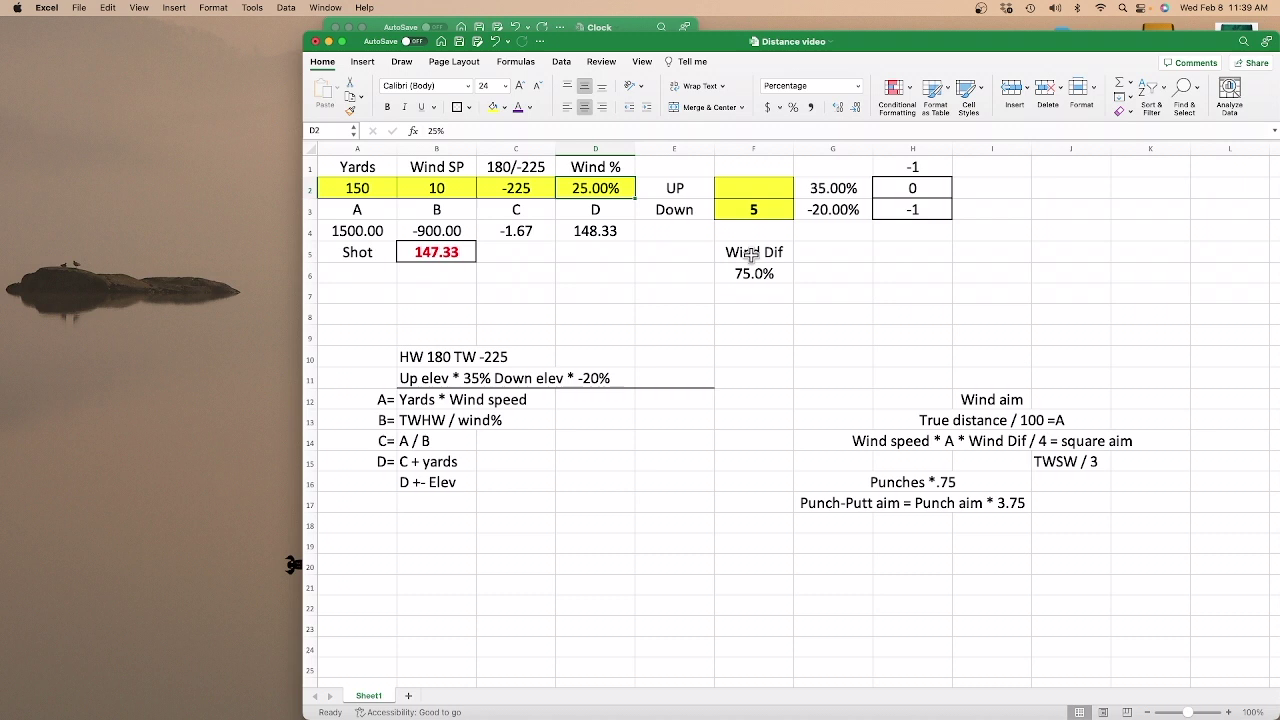
{"action": "type", "text": "100"}
{"action": "key", "text": "Return"}
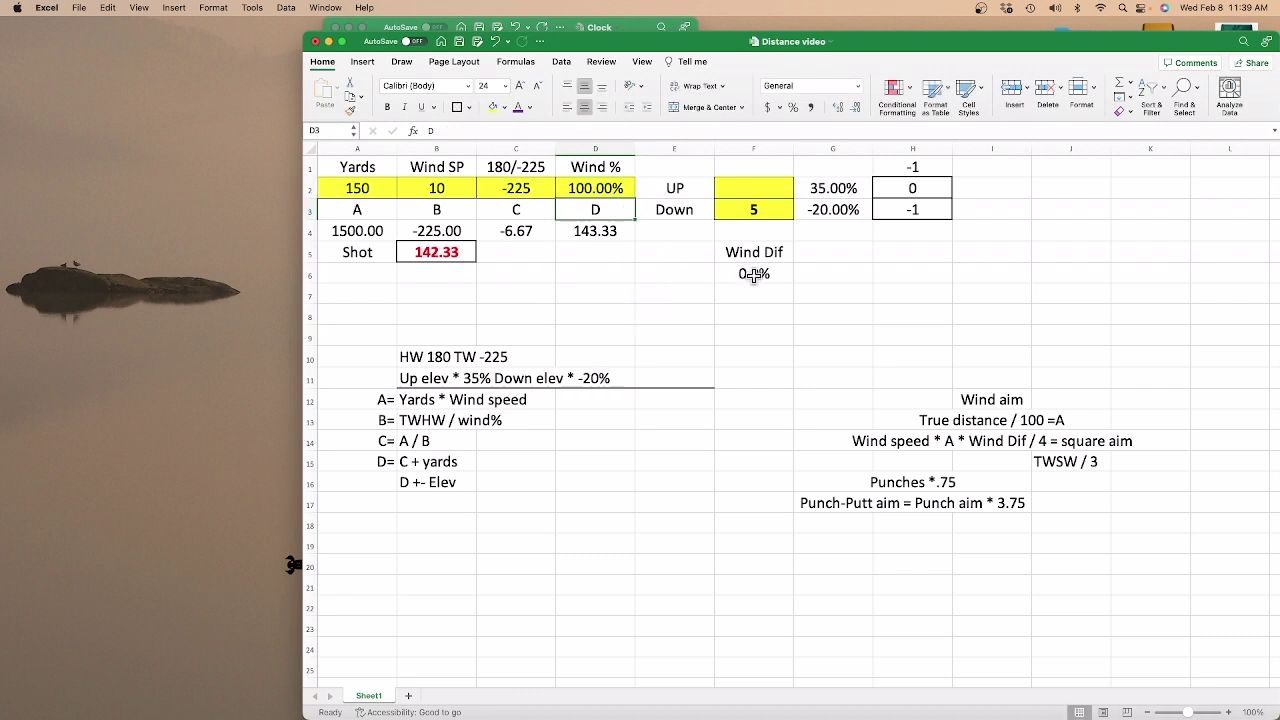
Try a 90% wind in D2, then set it back to 25%.
{"action": "left_click", "coordinate": [605, 192]}
{"action": "type", "text": "90"}
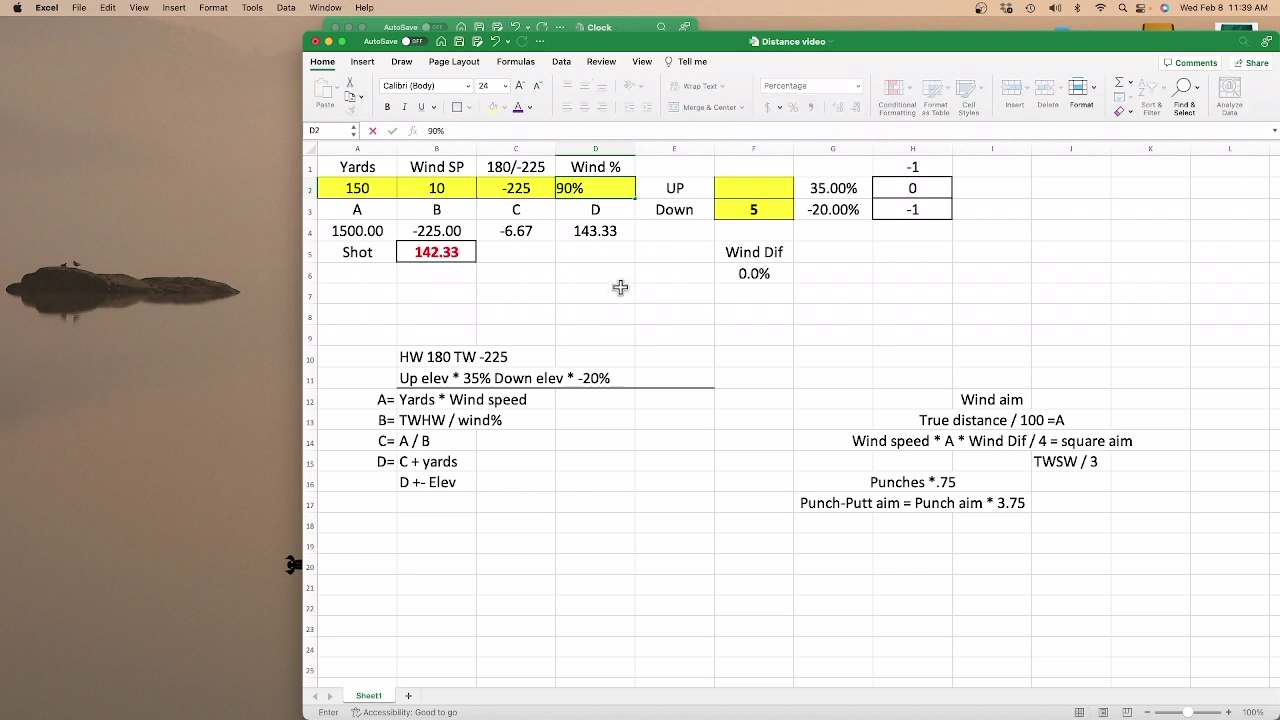
{"action": "key", "text": "Return"}
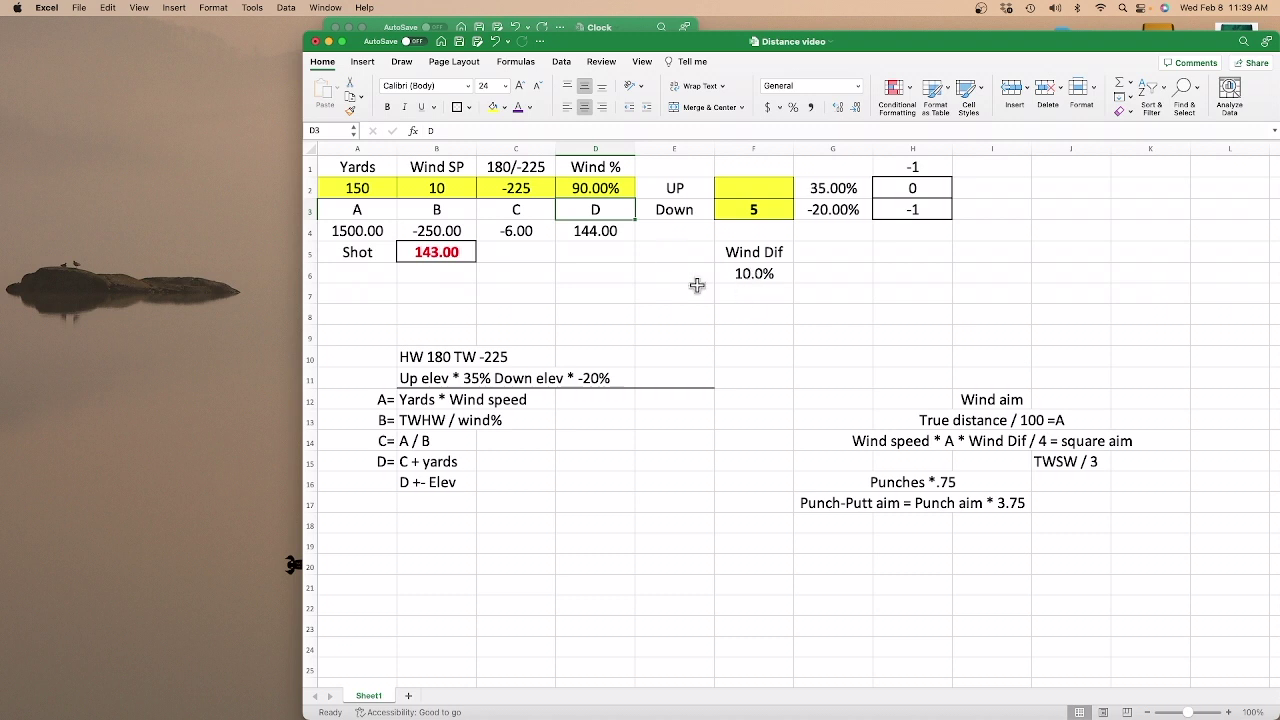
{"action": "left_click", "coordinate": [604, 192]}
{"action": "type", "text": "25"}
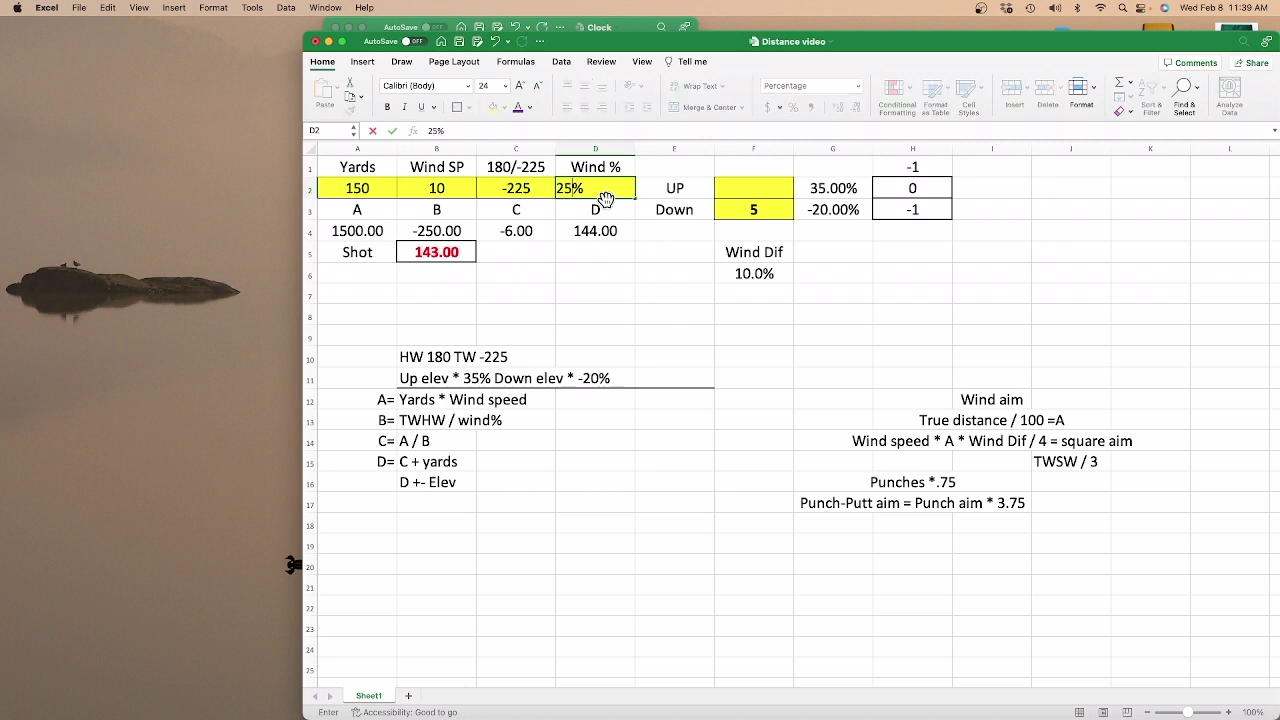
{"action": "key", "text": "Return"}
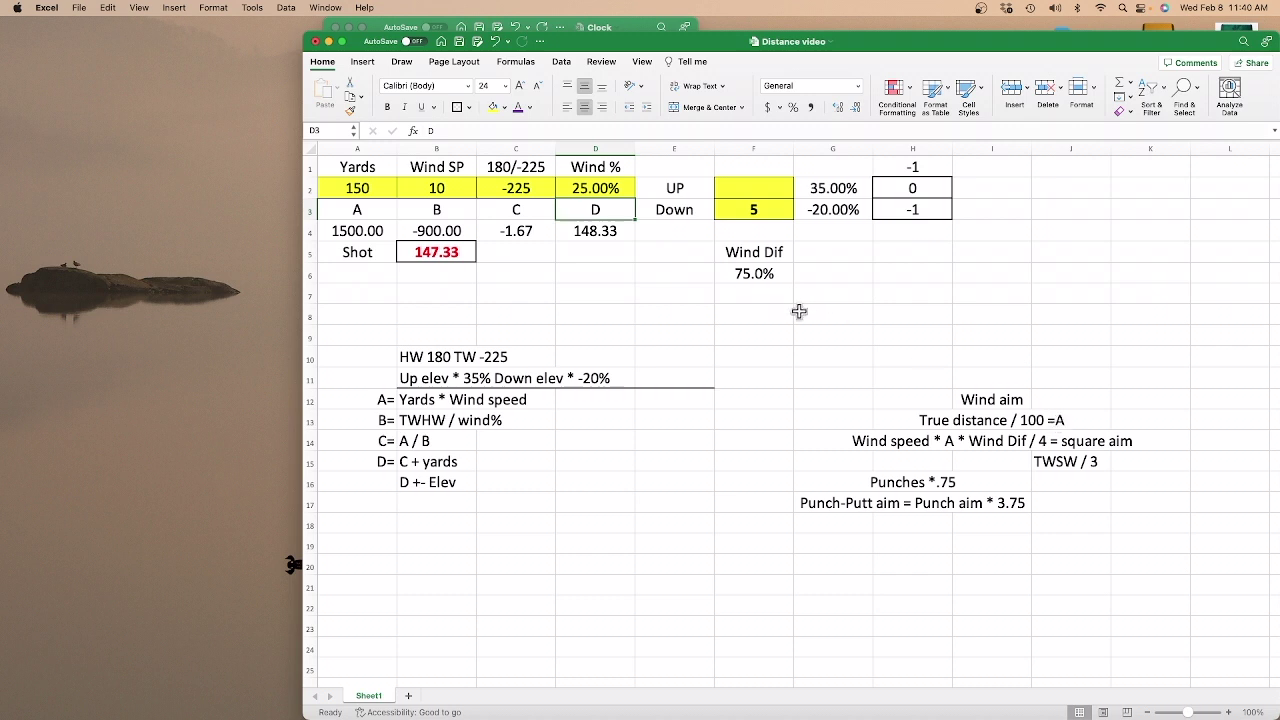
Add the label 'A' in G5.
{"action": "left_click", "coordinate": [821, 259]}
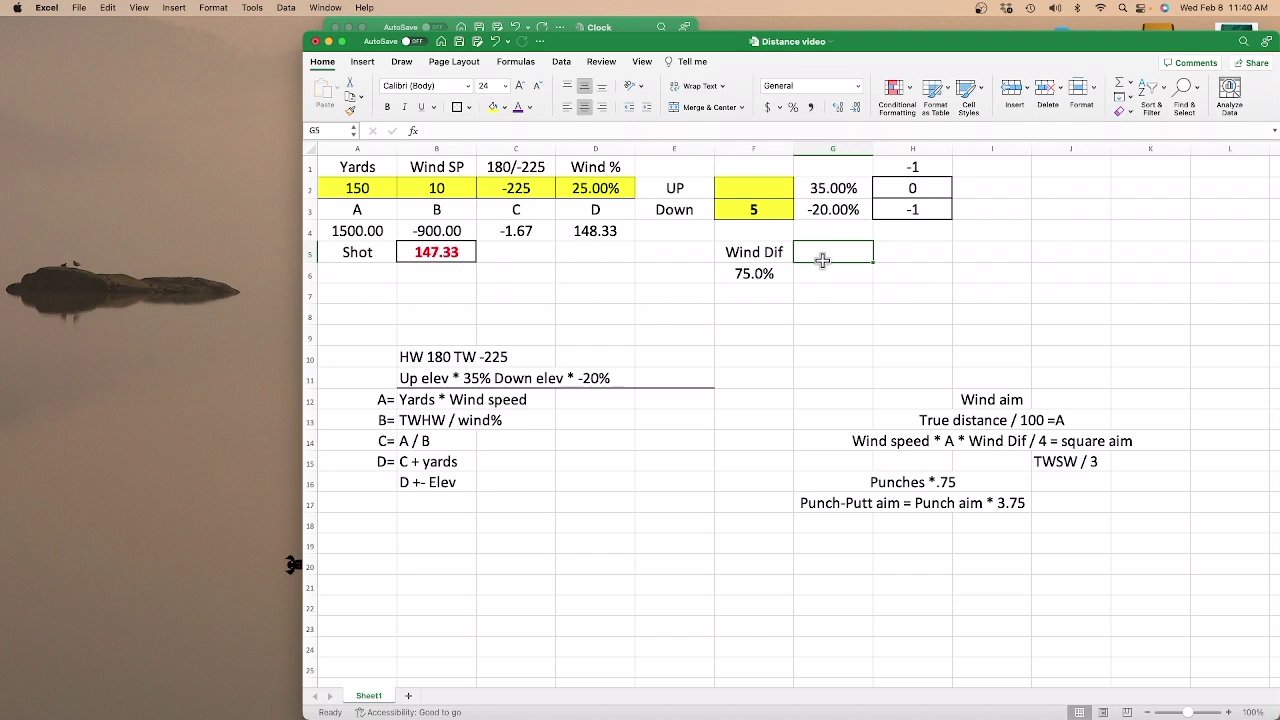
{"action": "type", "text": "A"}
{"action": "key", "text": "Return"}
Enter =A2/100 in G6, dividing the 150 Yards to show 1.5.
{"action": "left_click", "coordinate": [370, 192]}
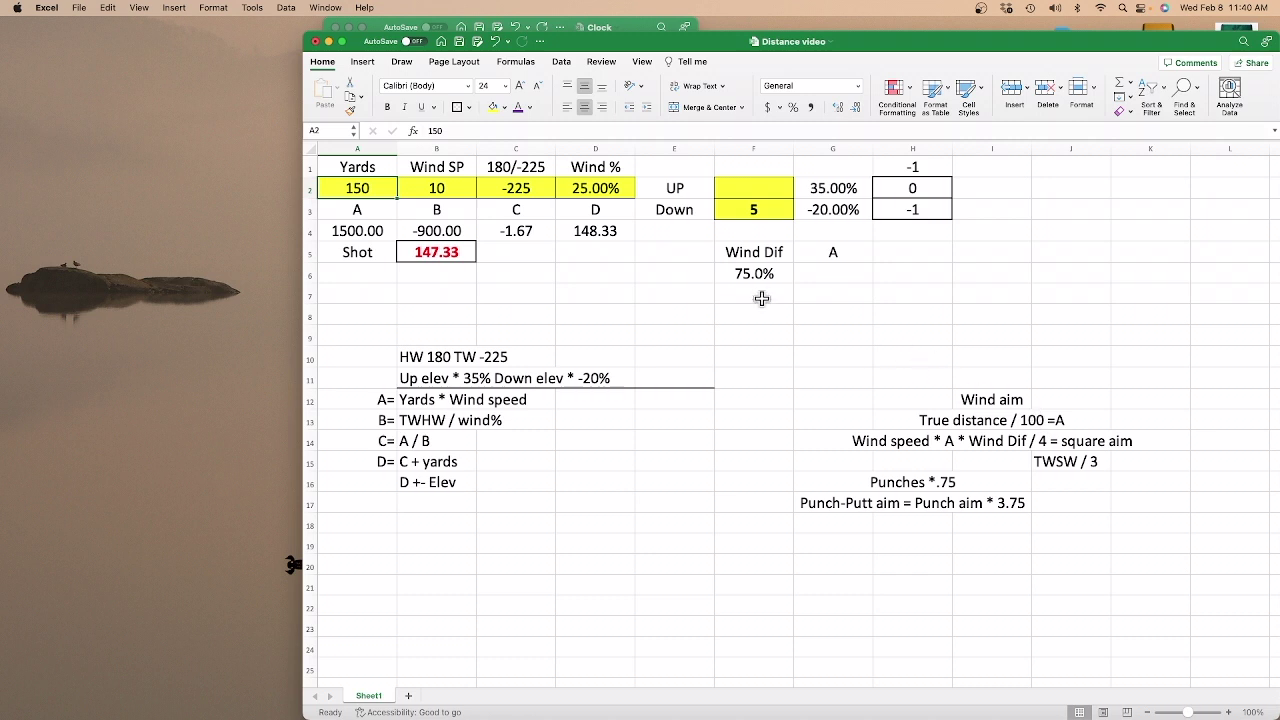
{"action": "left_click", "coordinate": [821, 278]}
{"action": "type", "text": "="}
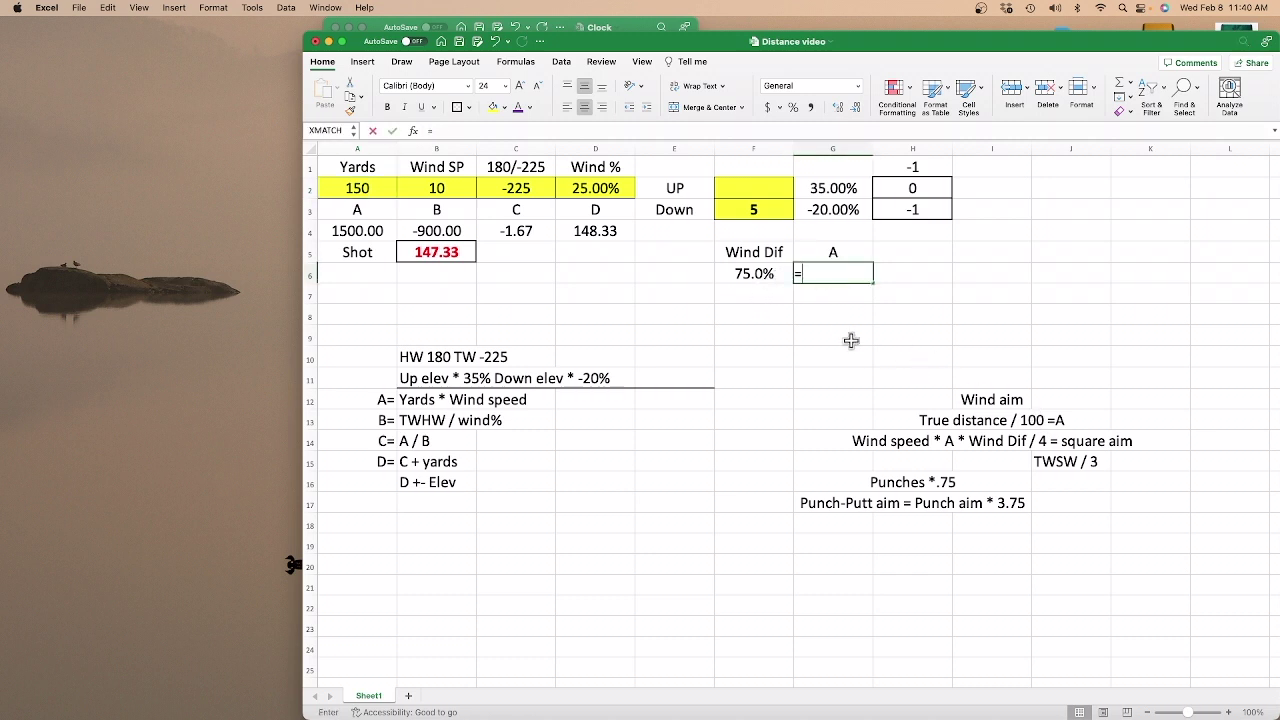
{"action": "left_click", "coordinate": [372, 183]}
{"action": "type", "text": "/"}
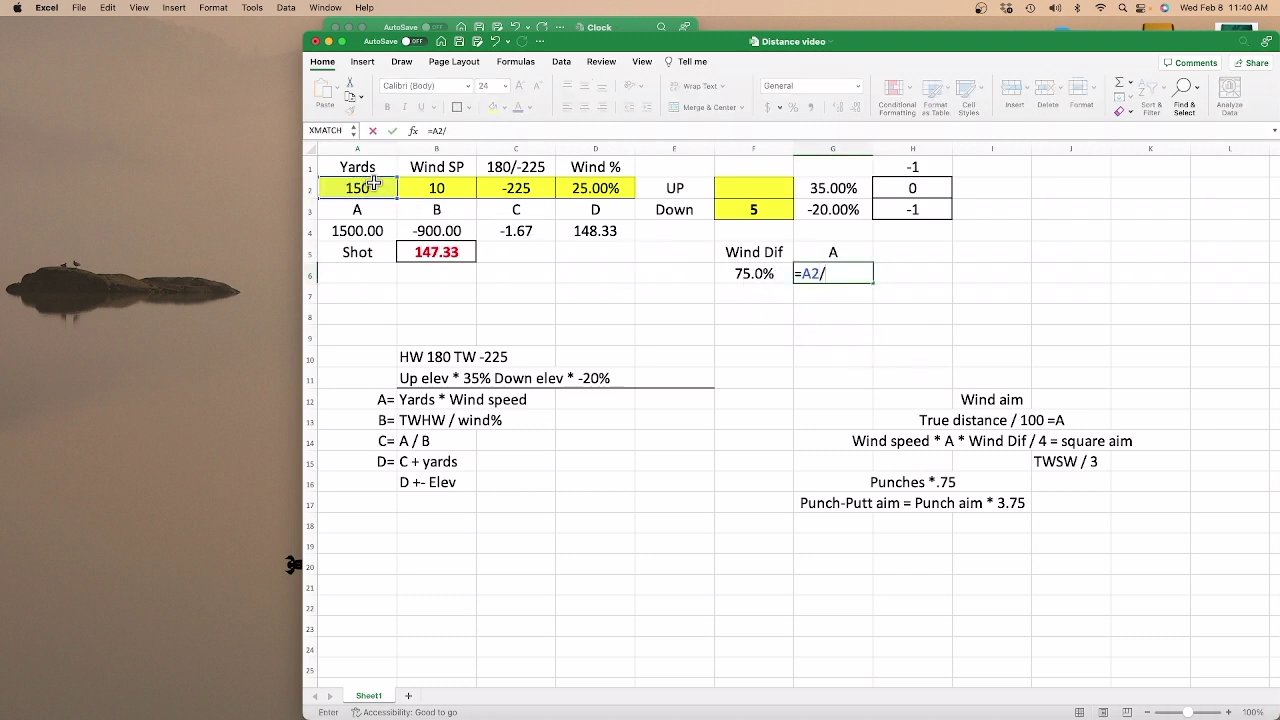
{"action": "type", "text": "100"}
{"action": "key", "text": "Return"}
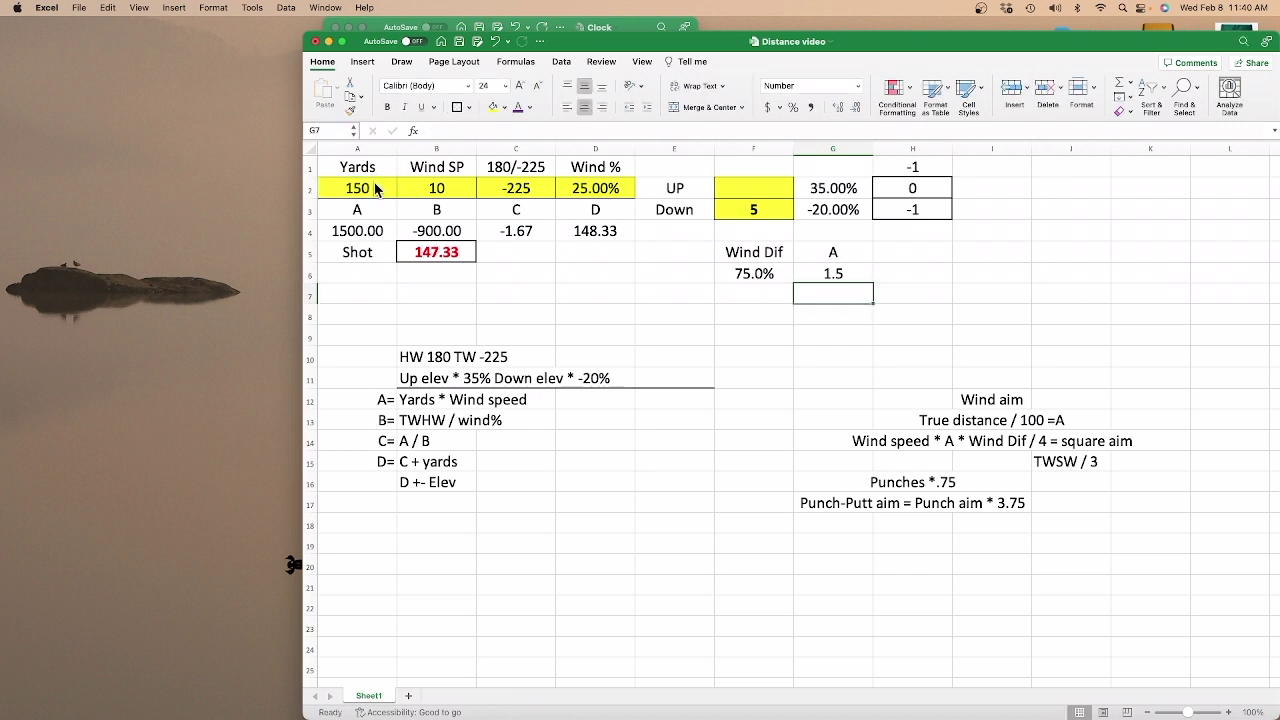